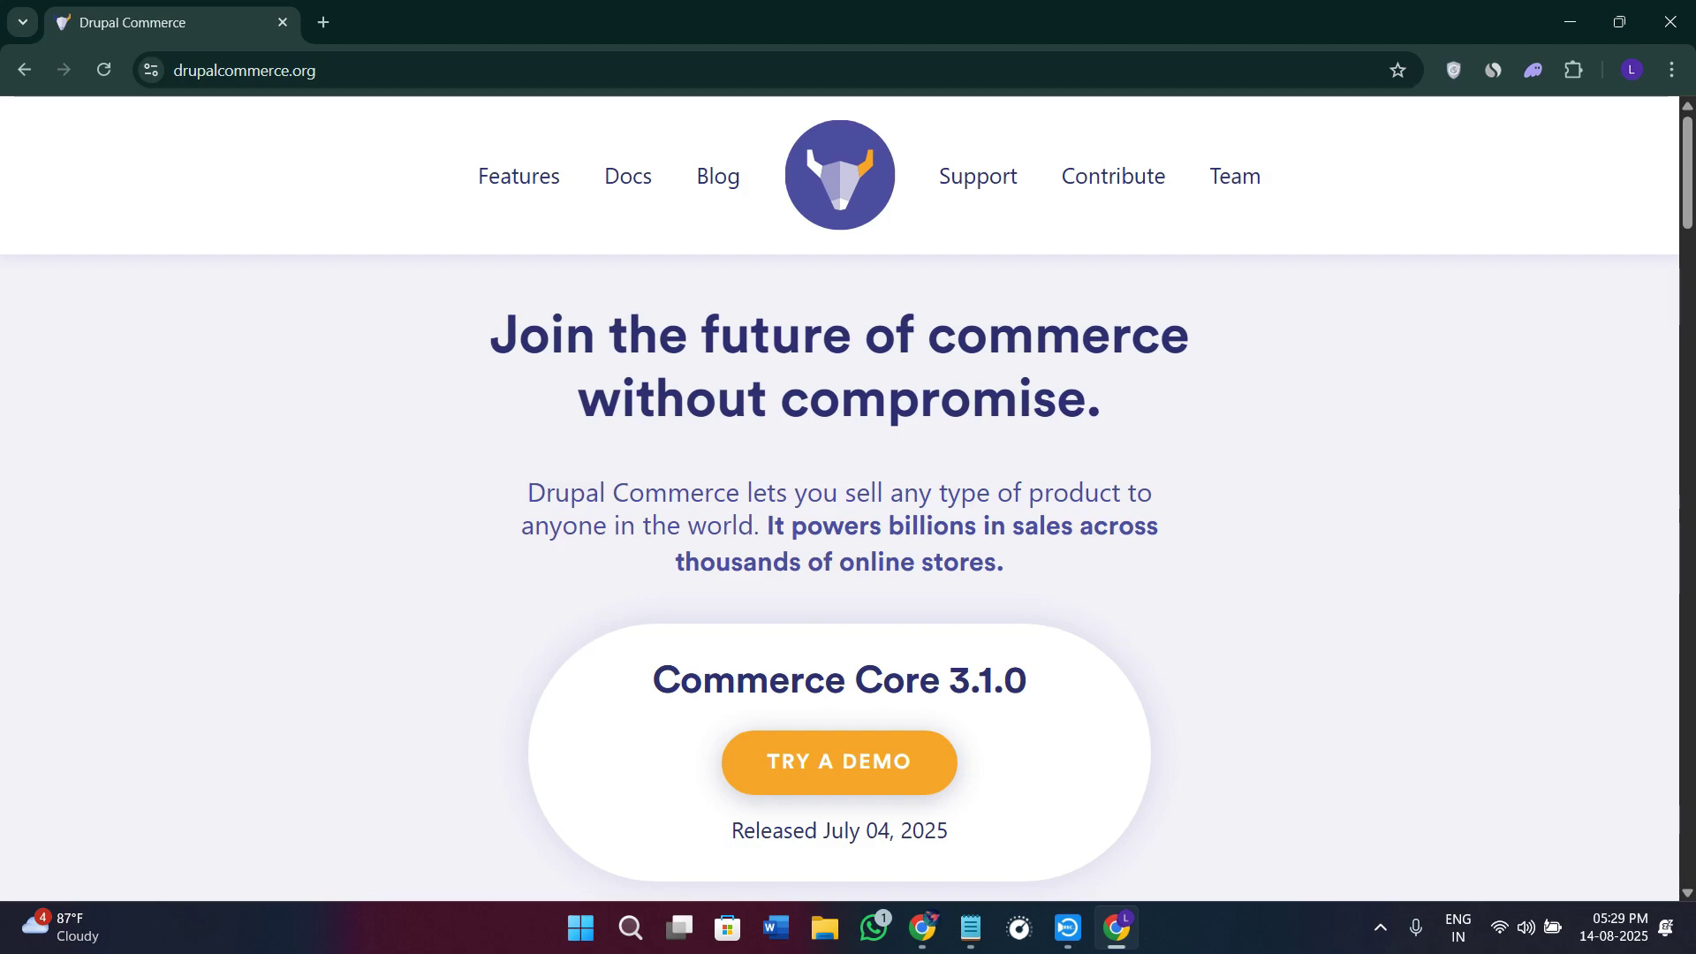
pyautogui.scroll(-3, 417, 650)
pyautogui.scroll(3, 420, 669)
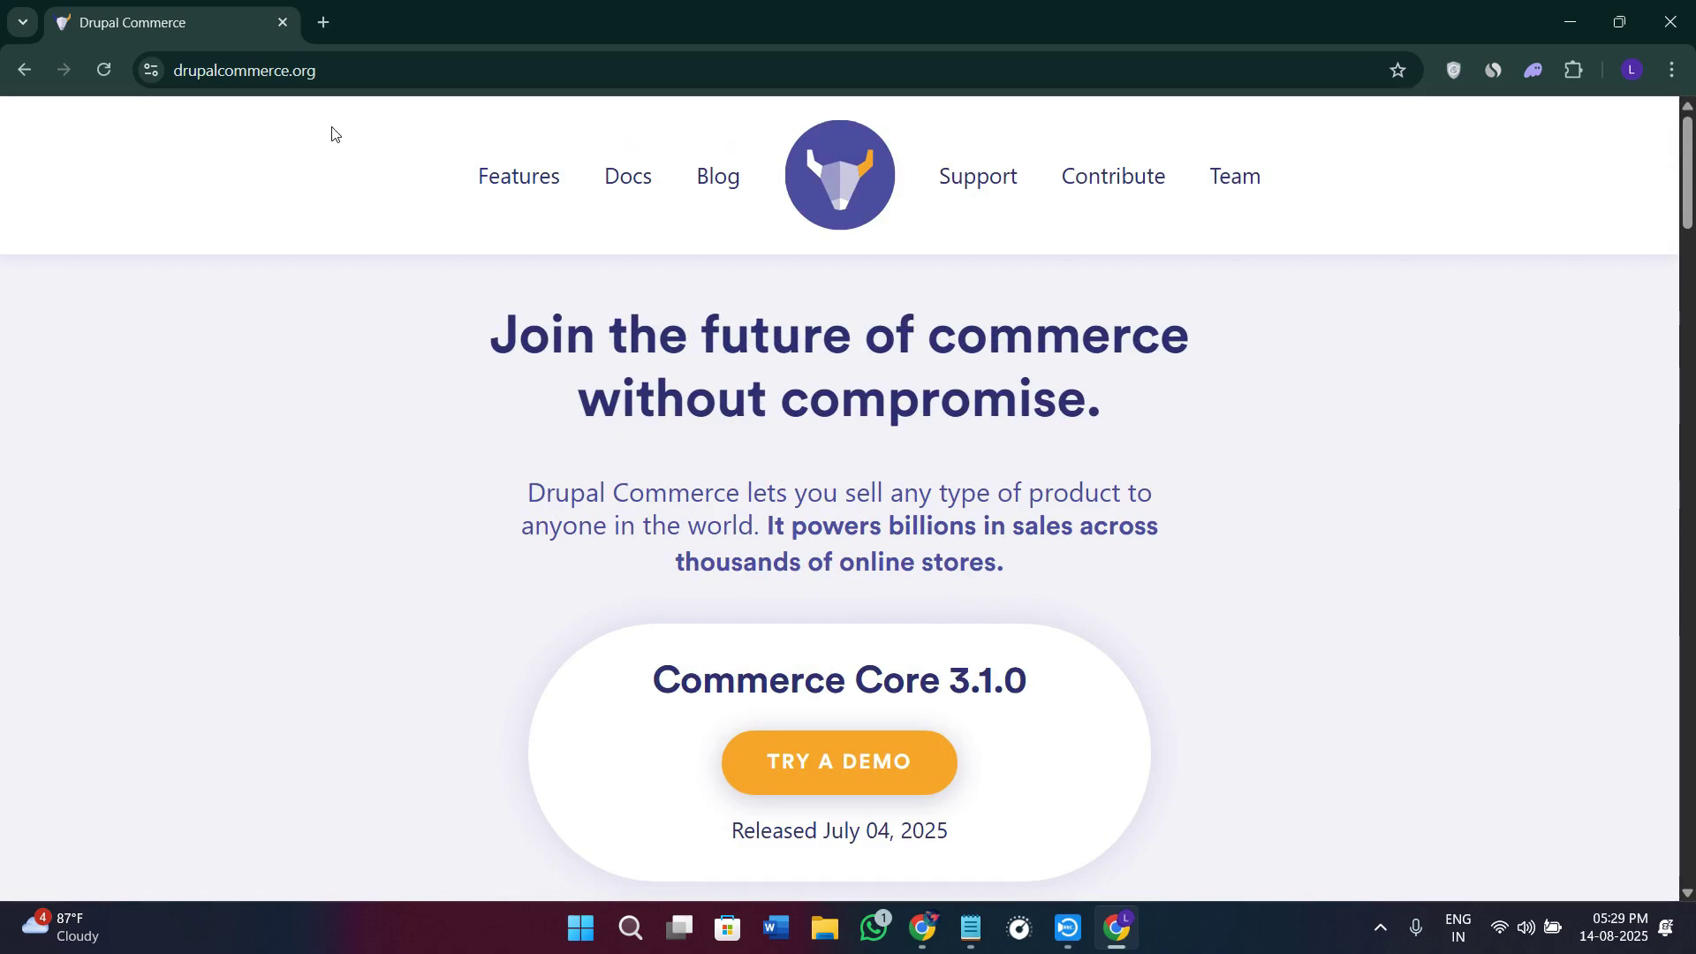
# - Inspect the centarro.io address and heading, then view the Features overview's Implement your design section
pyautogui.click(394, 69)
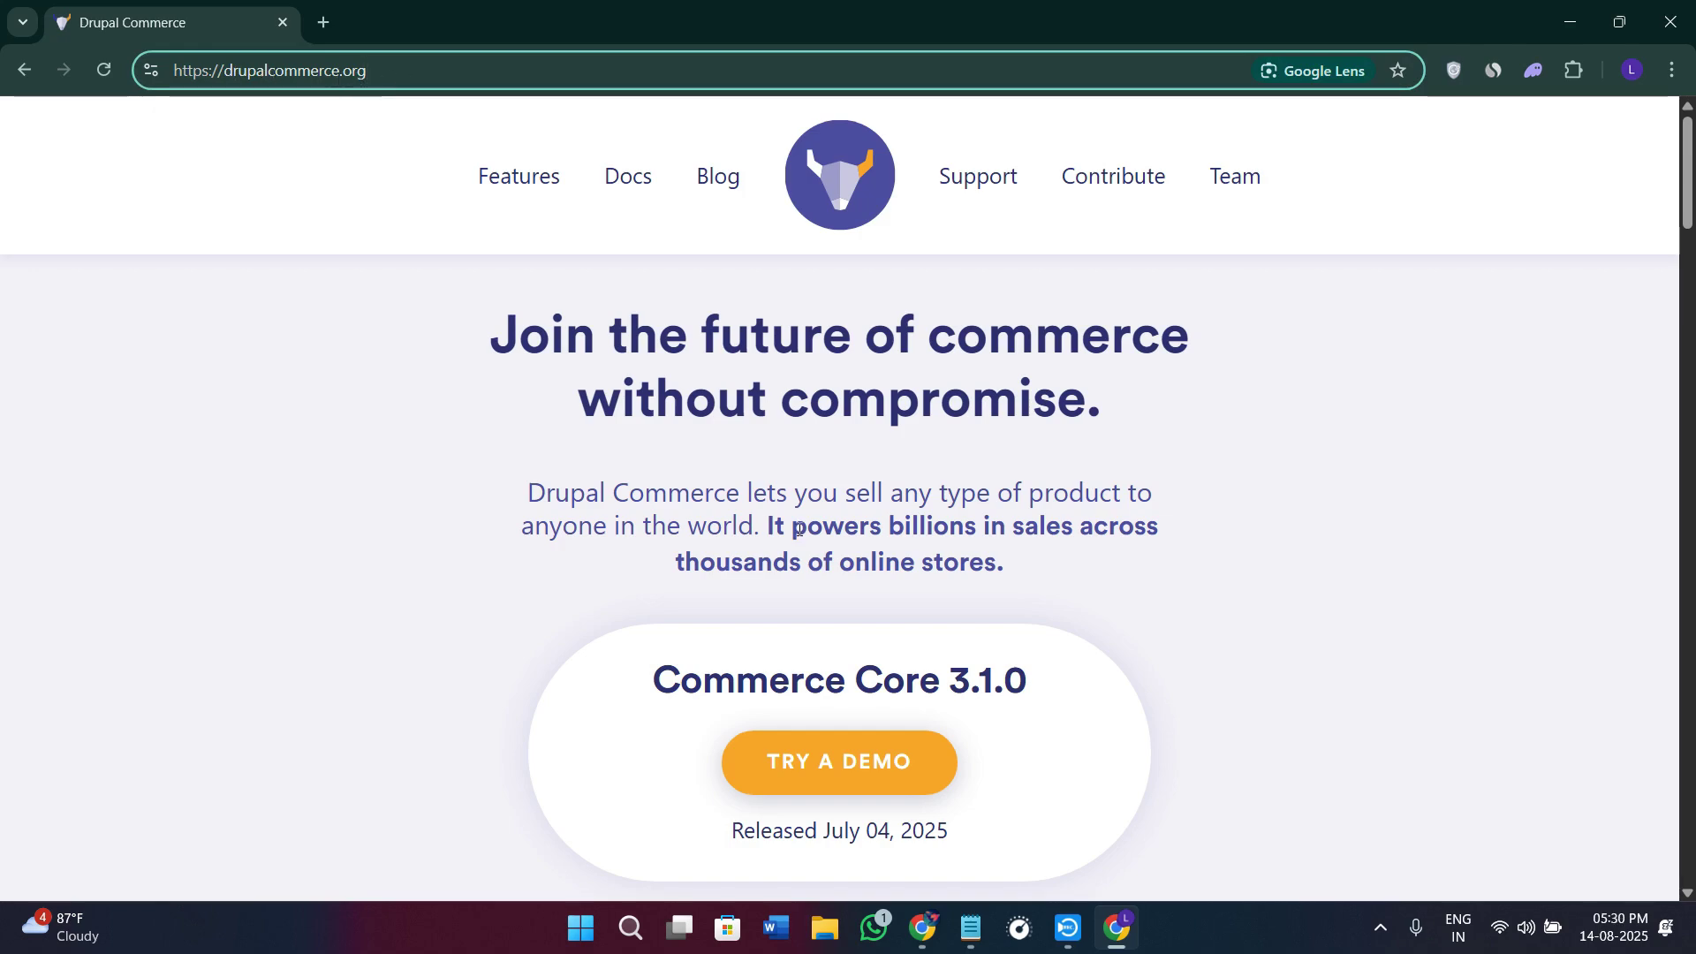
pyautogui.moveTo(507, 332); pyautogui.dragTo(1226, 393)
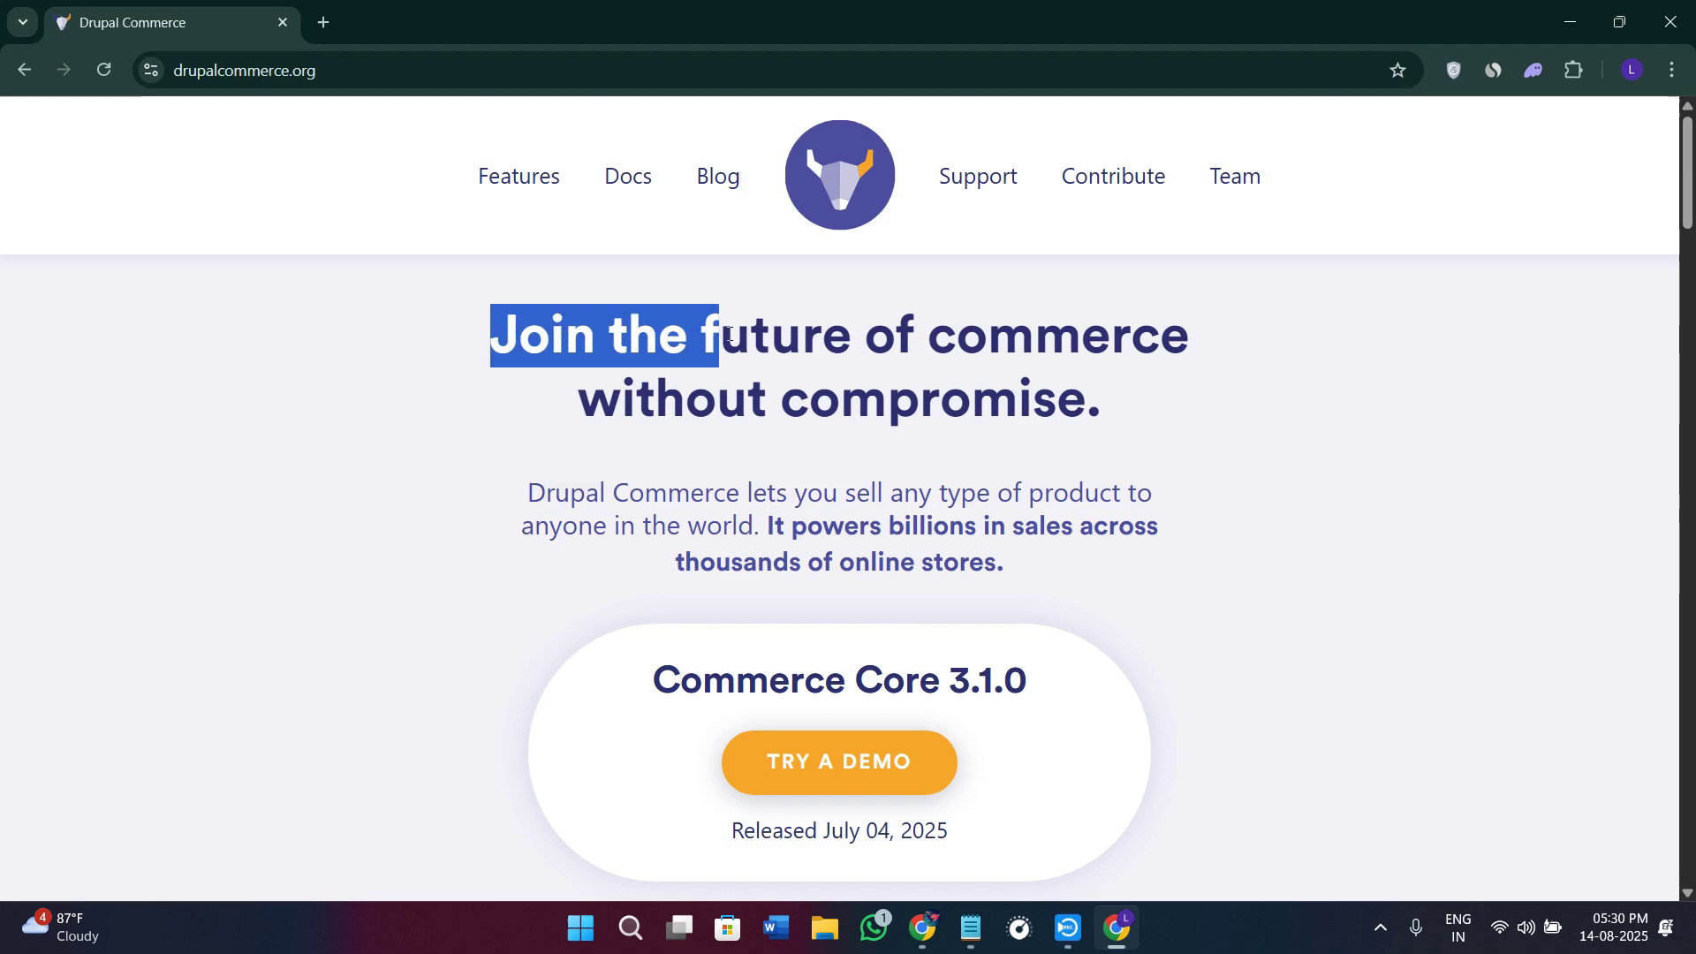
pyautogui.click(1205, 421)
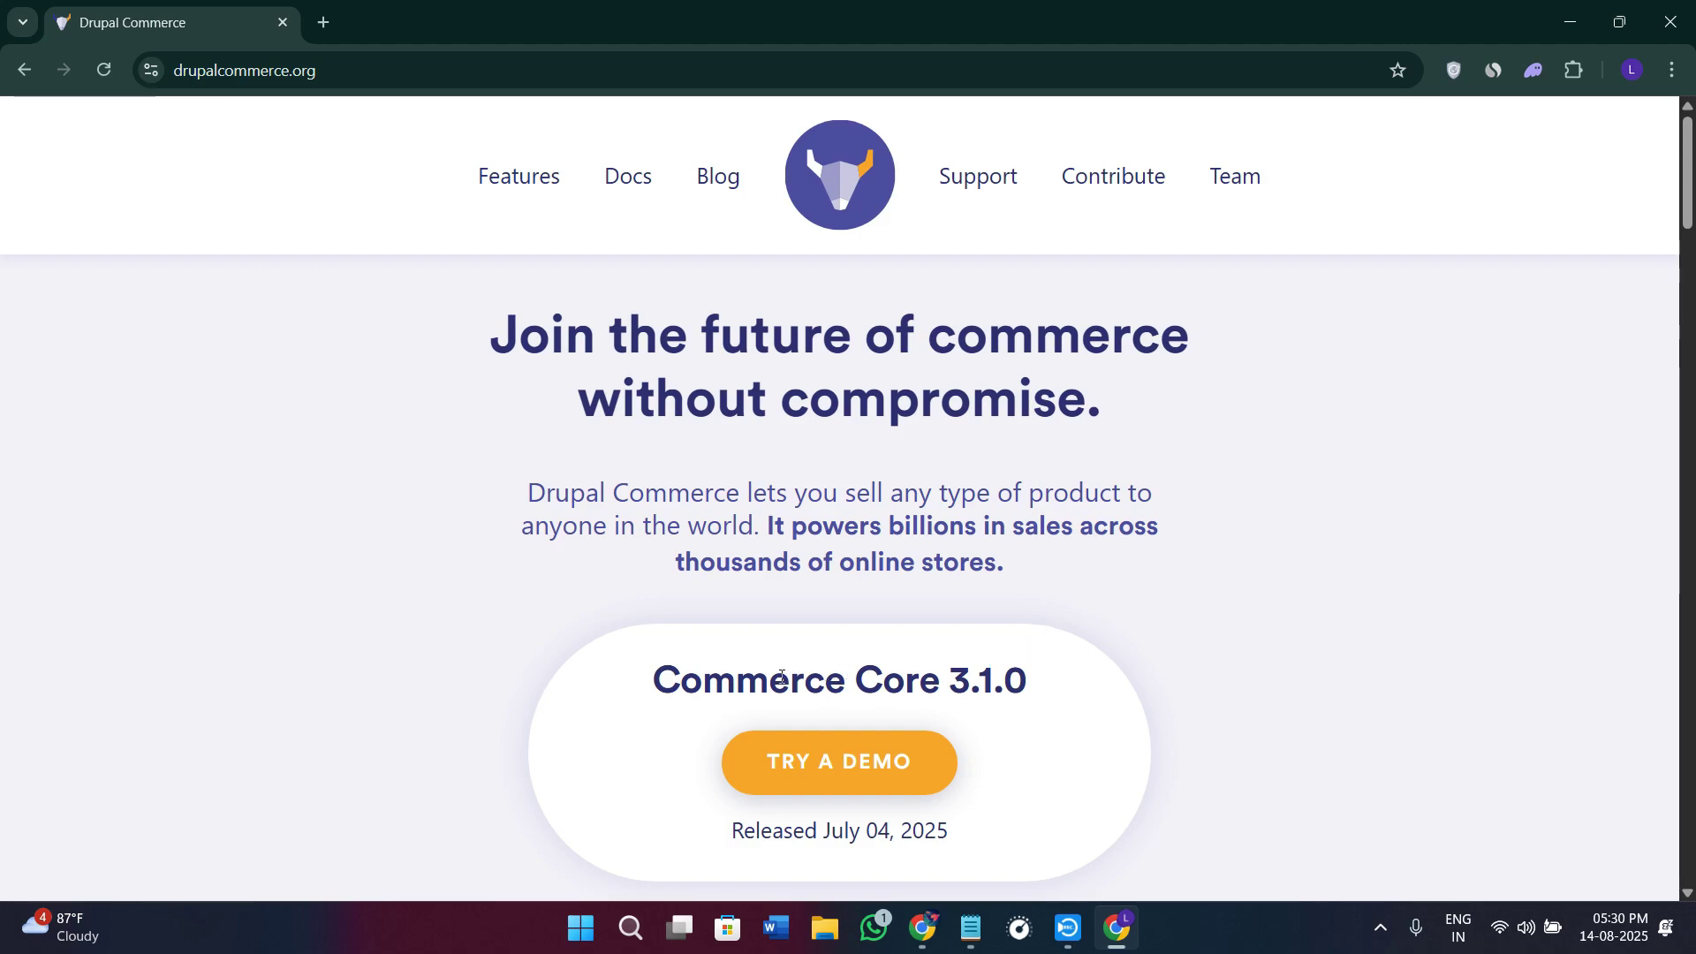
pyautogui.scroll(-3, 730, 646)
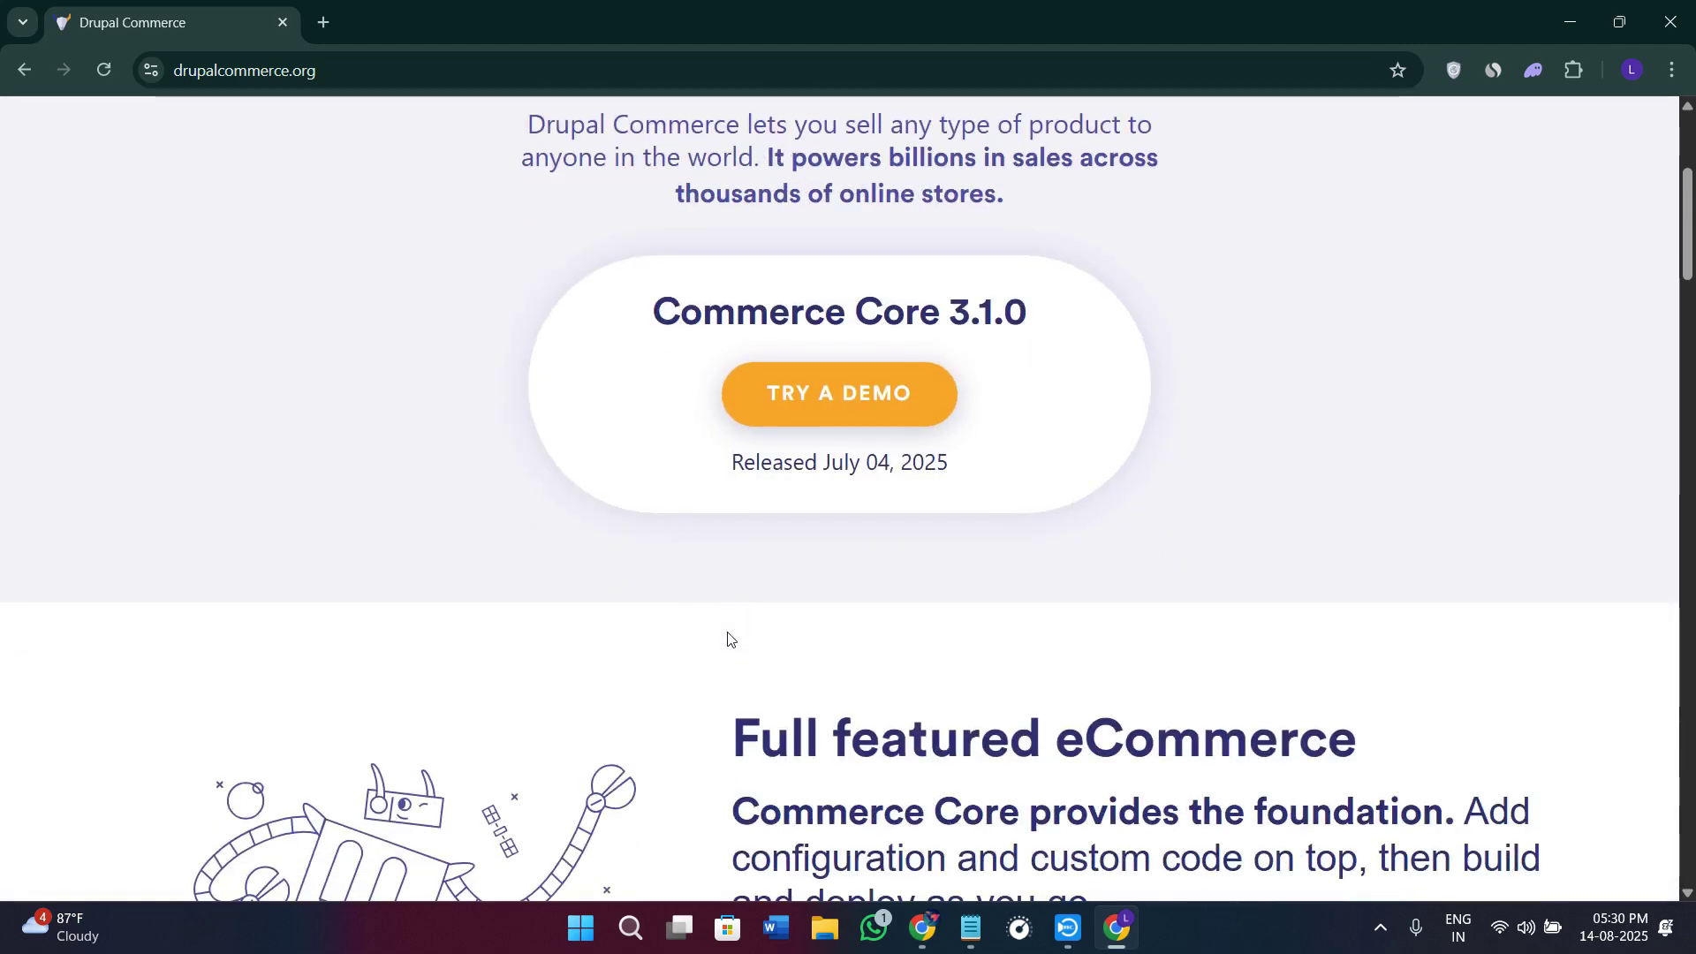
pyautogui.scroll(-2, 727, 640)
pyautogui.scroll(-1, 747, 608)
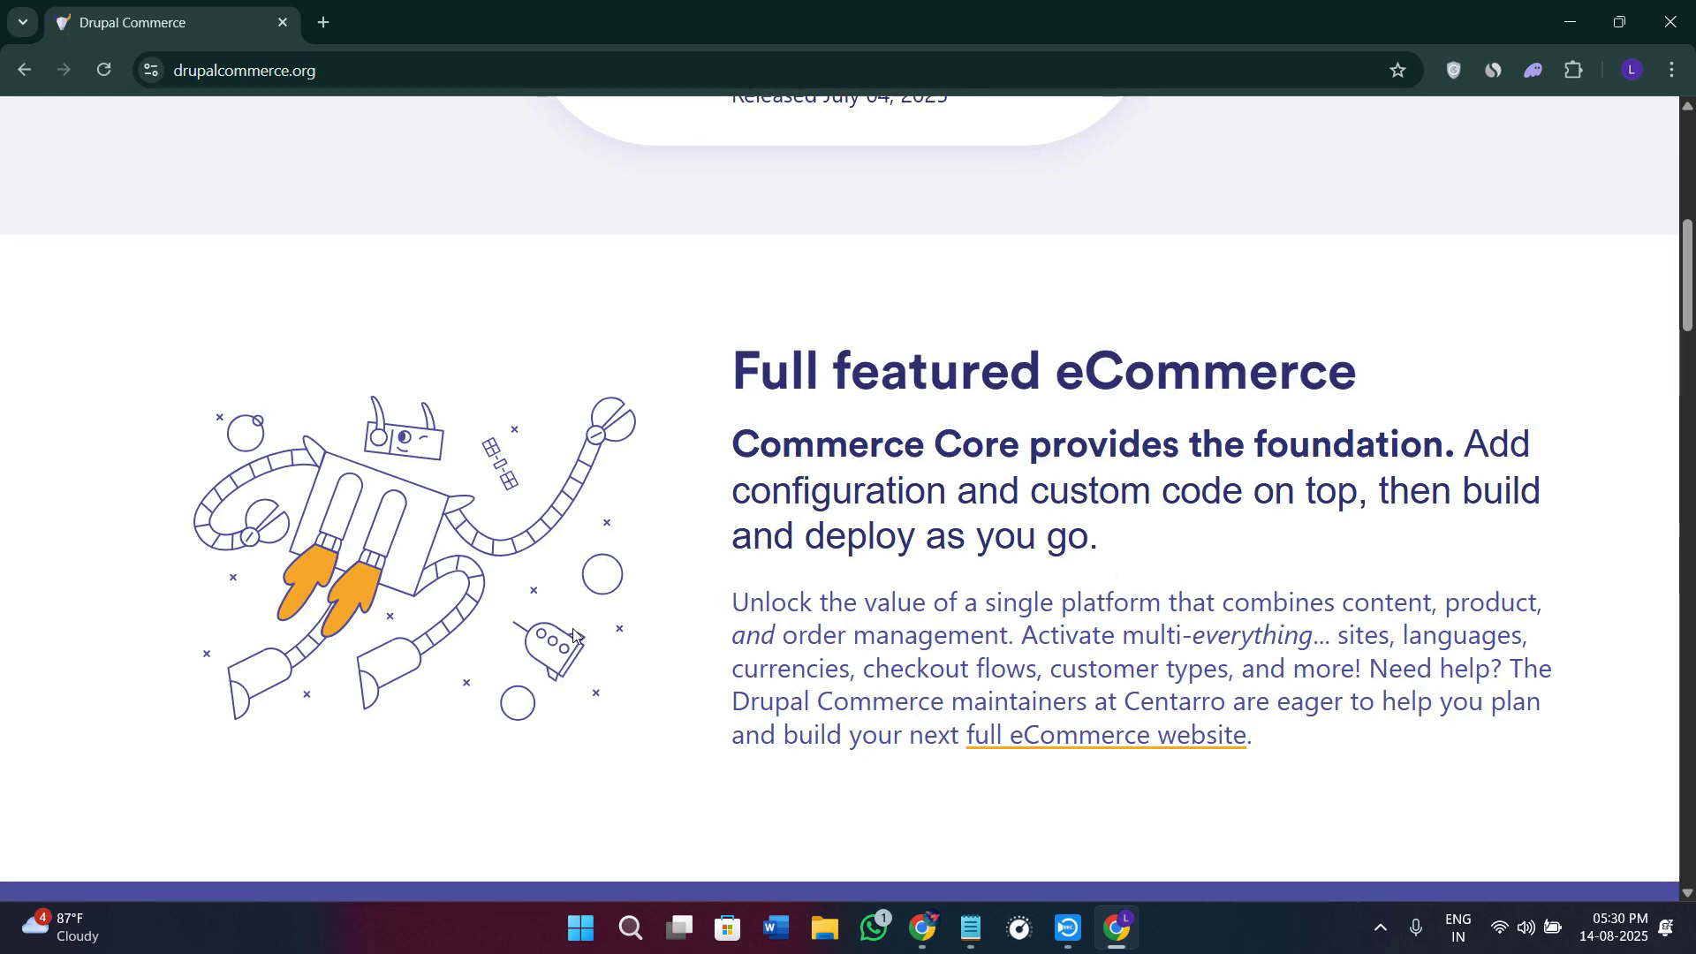
pyautogui.scroll(-3, 590, 583)
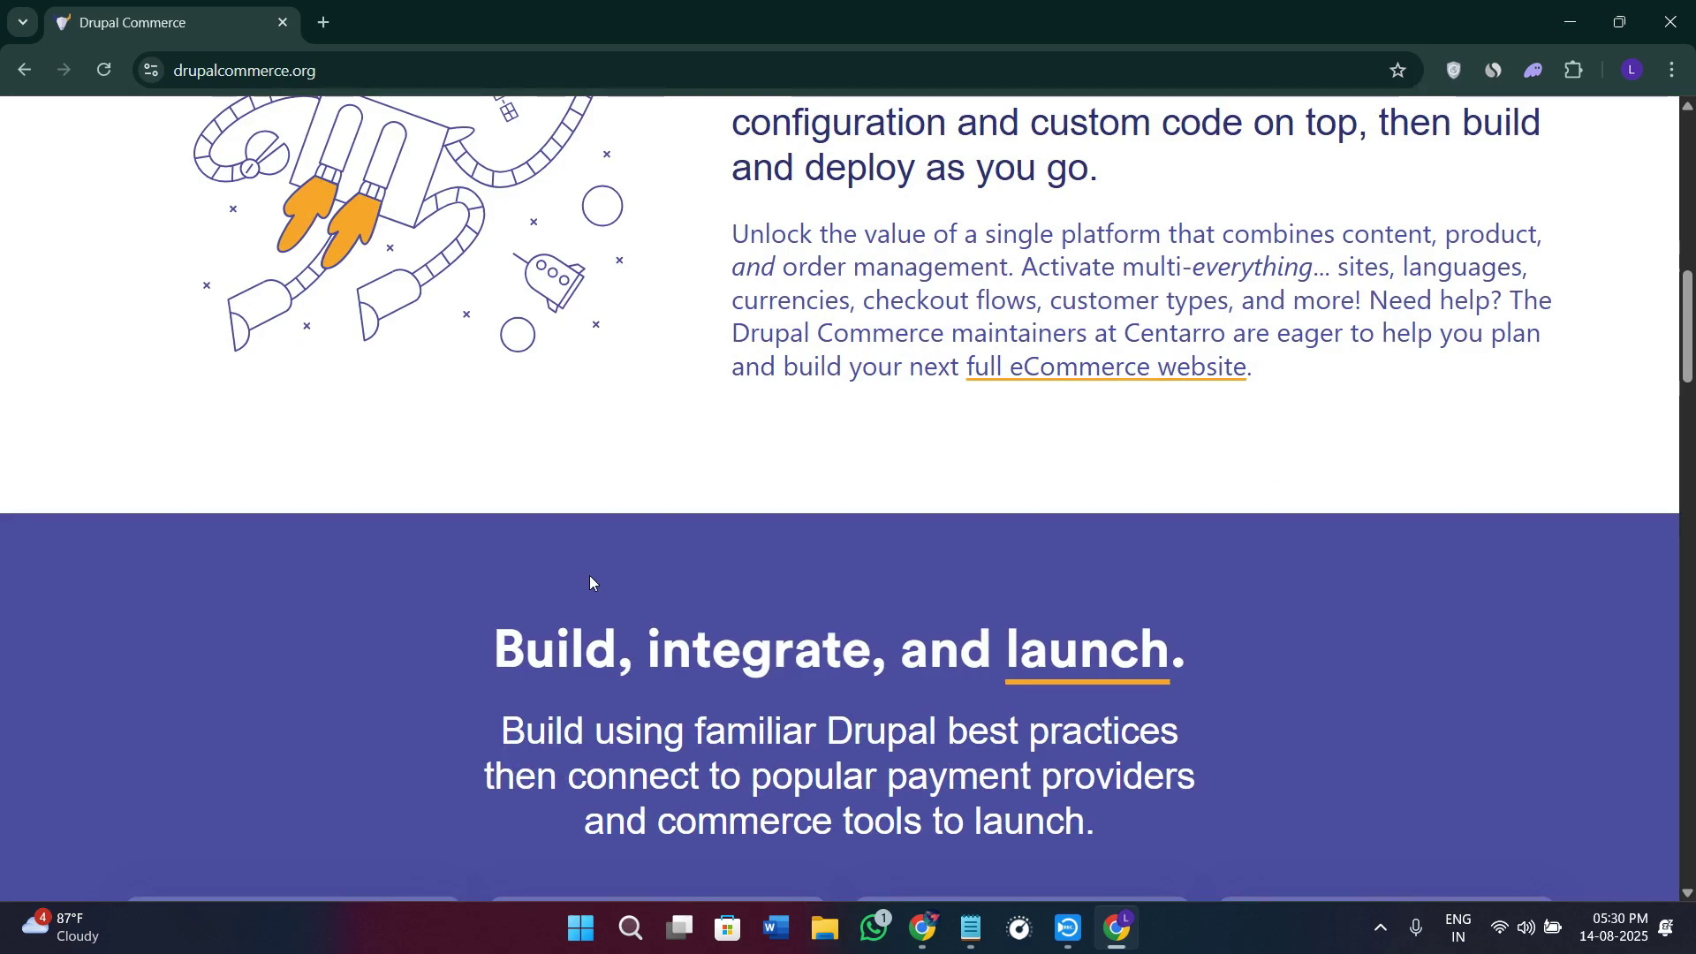
pyautogui.scroll(-2, 590, 583)
pyautogui.scroll(-2, 595, 569)
pyautogui.scroll(-1, 604, 546)
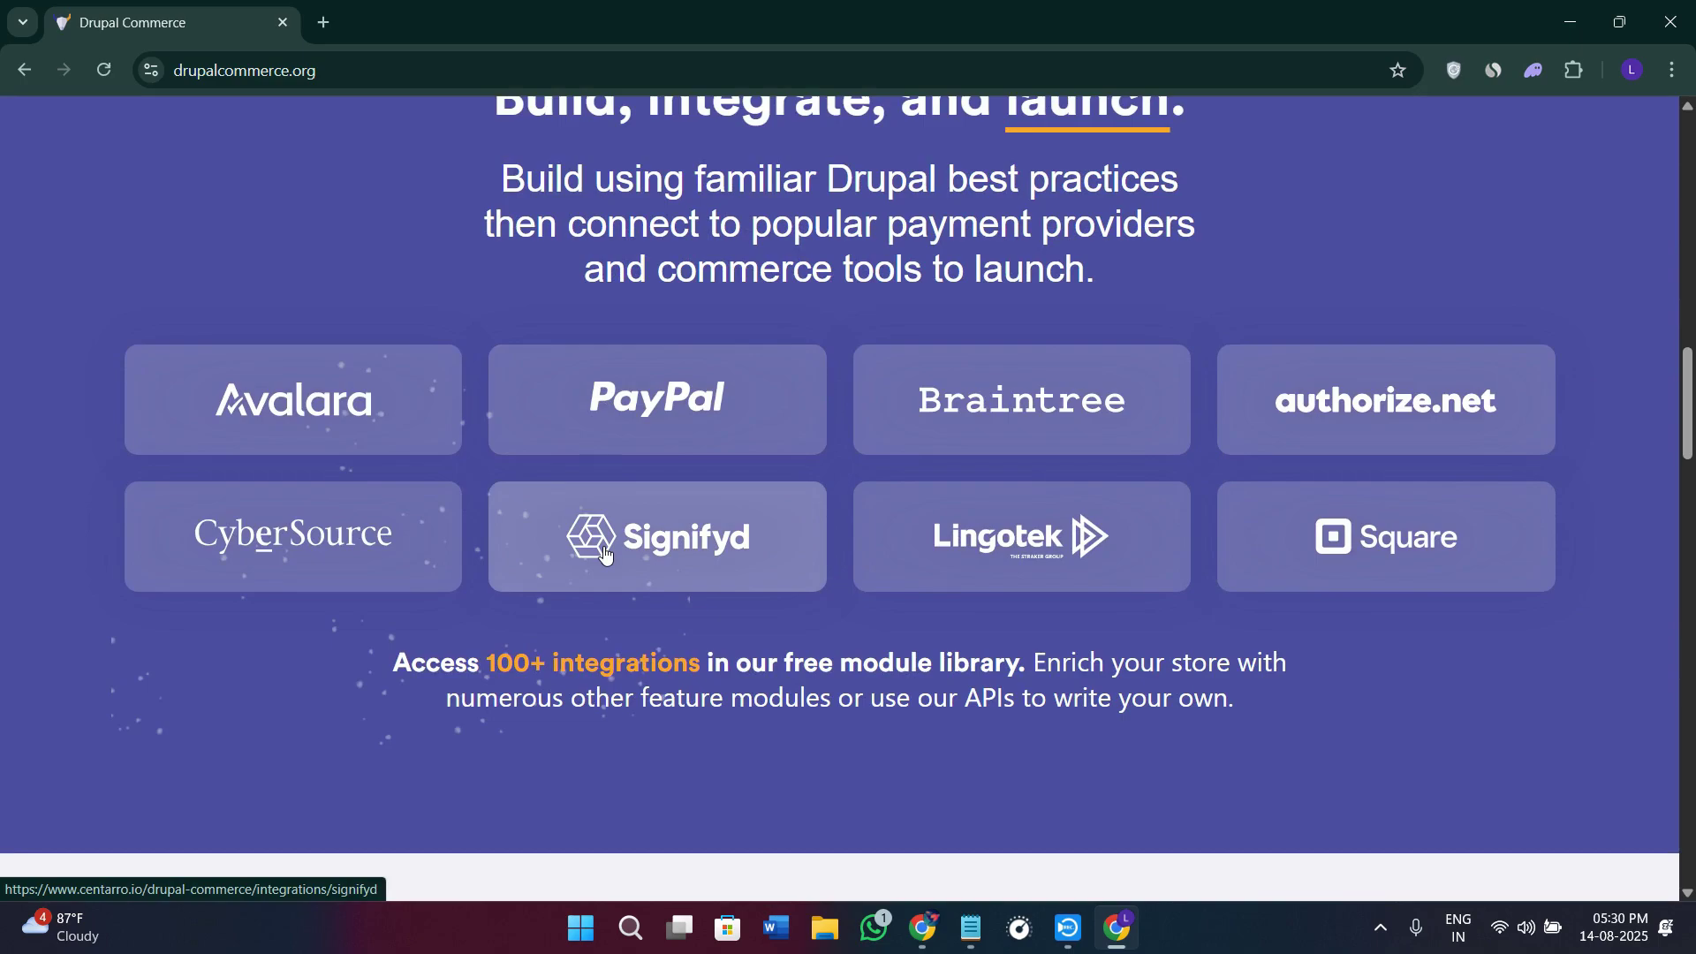
pyautogui.scroll(-1, 602, 554)
pyautogui.scroll(-2, 608, 530)
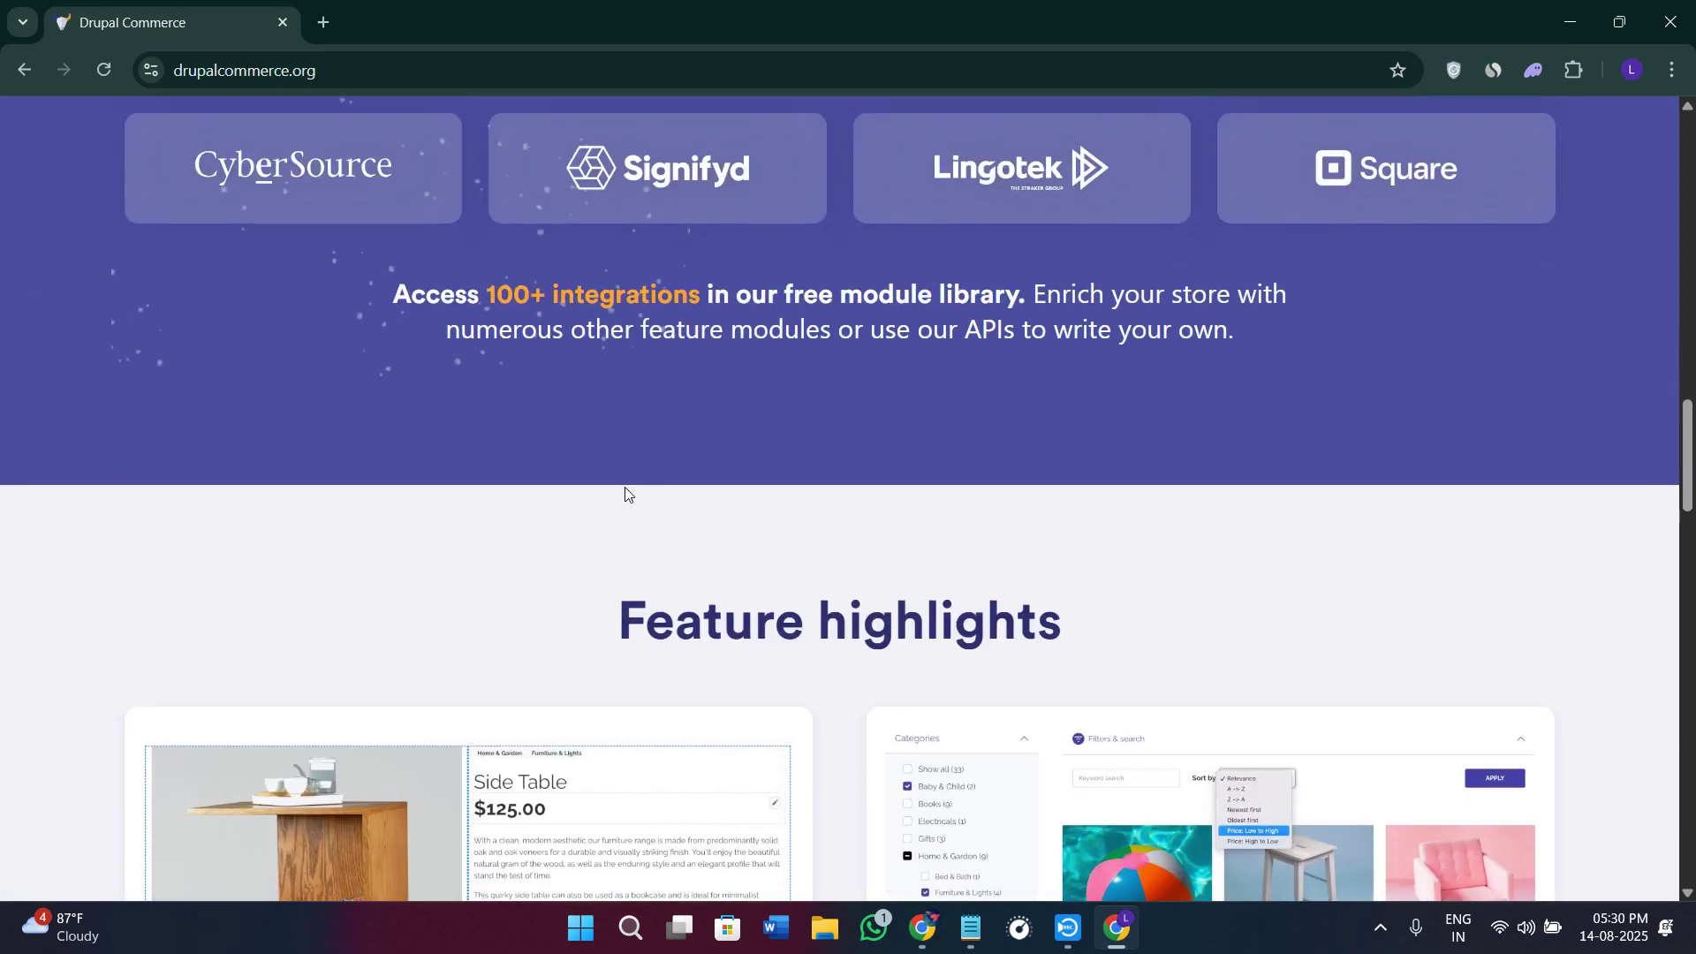
pyautogui.scroll(-3, 623, 490)
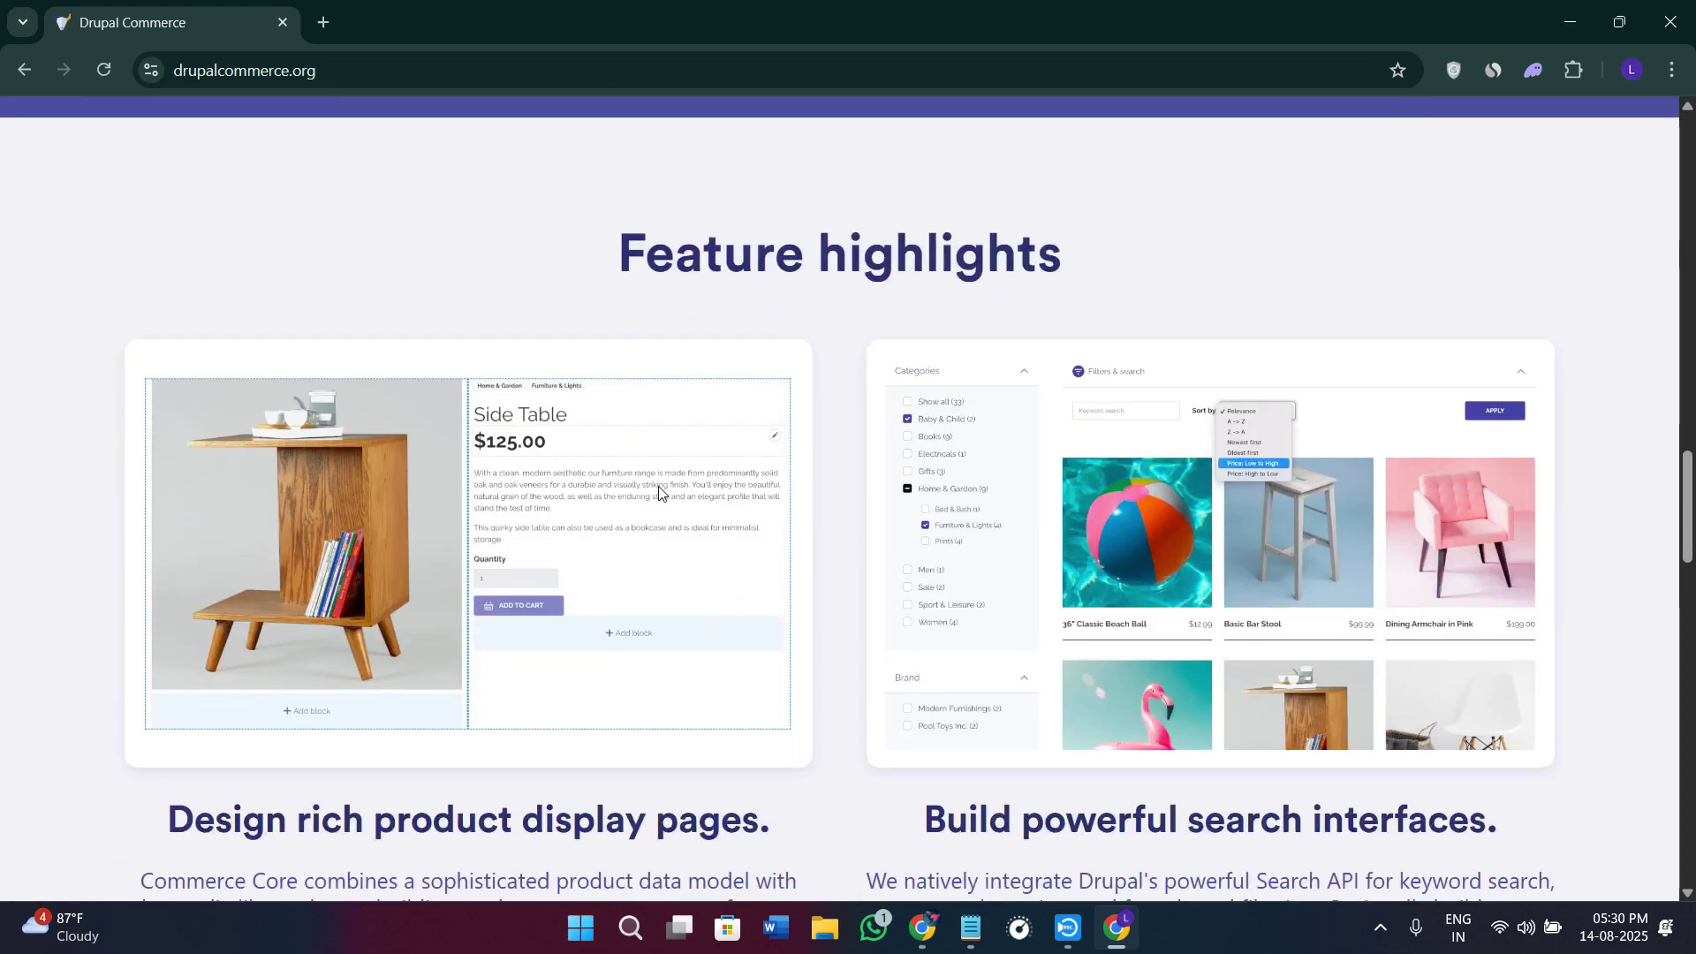
pyautogui.scroll(-3, 659, 492)
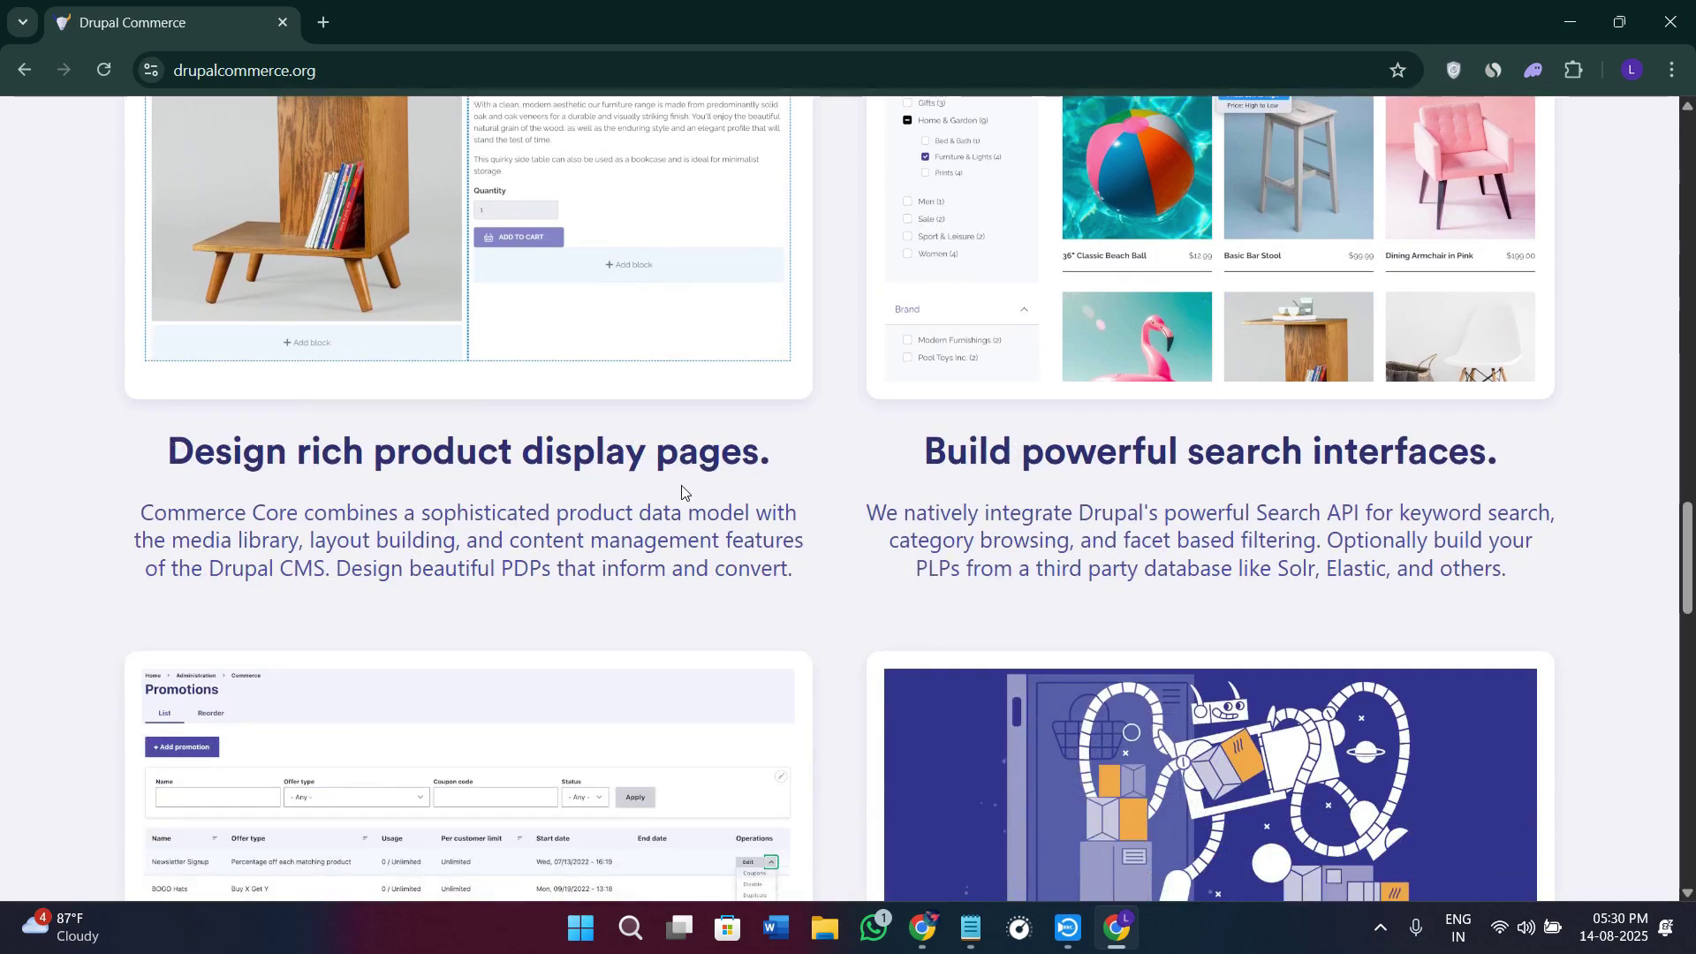
pyautogui.scroll(-2, 795, 496)
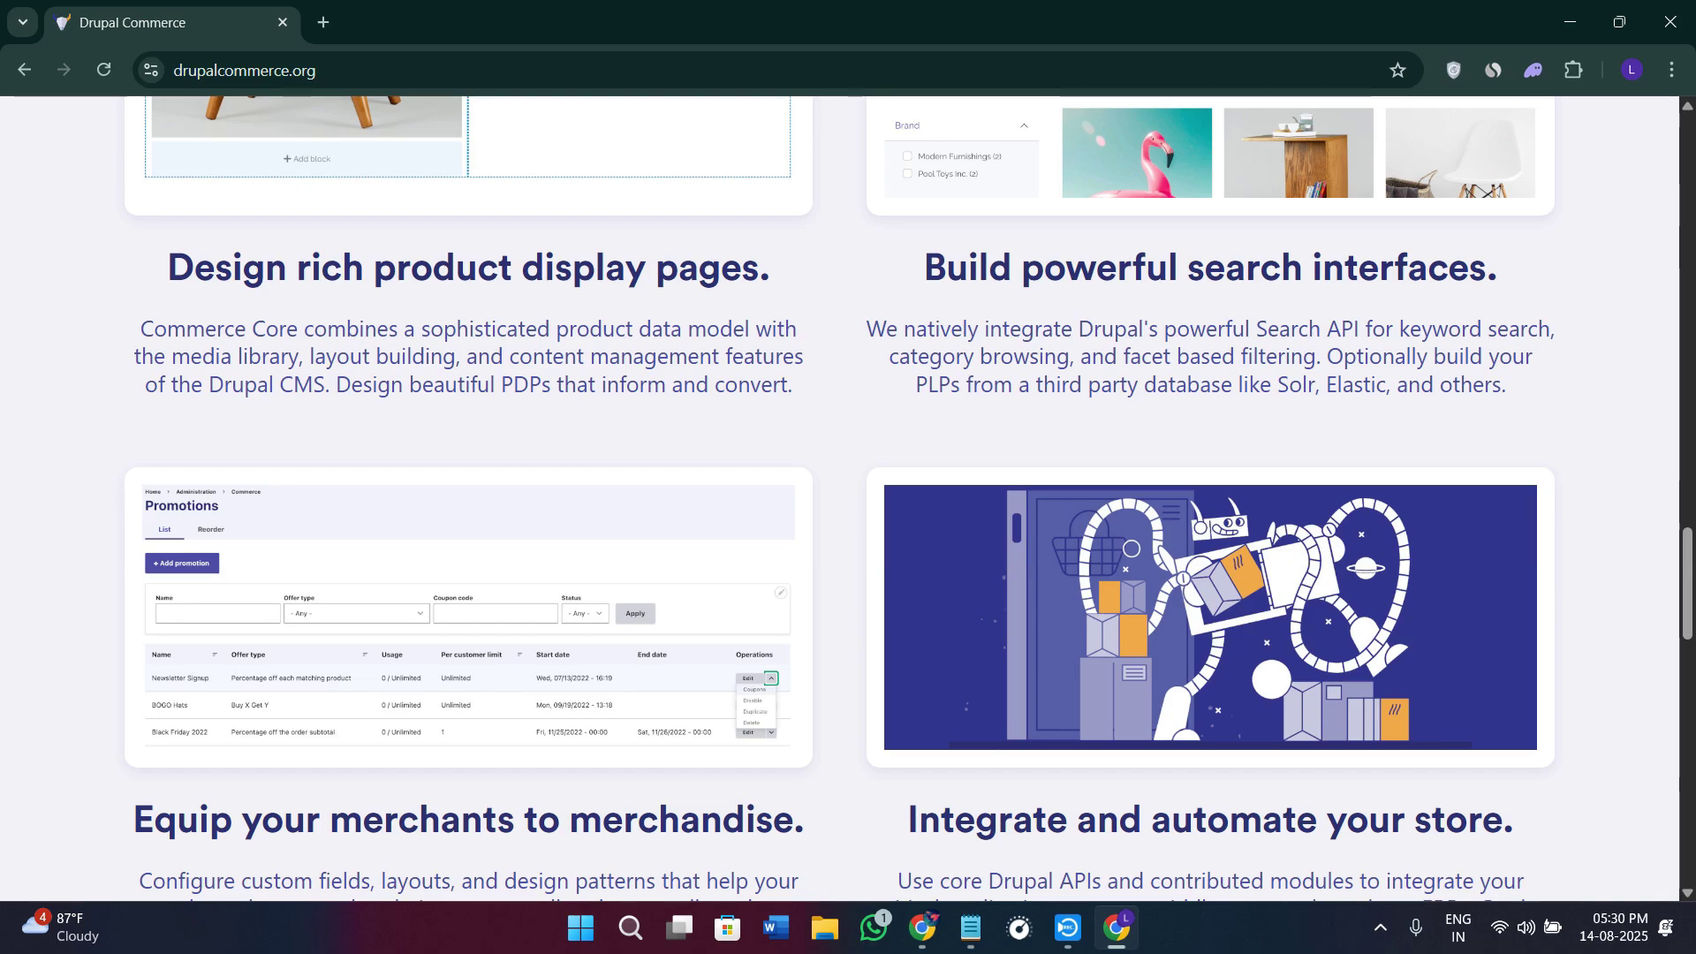
pyautogui.scroll(-2, 1239, 457)
pyautogui.scroll(1, 1393, 530)
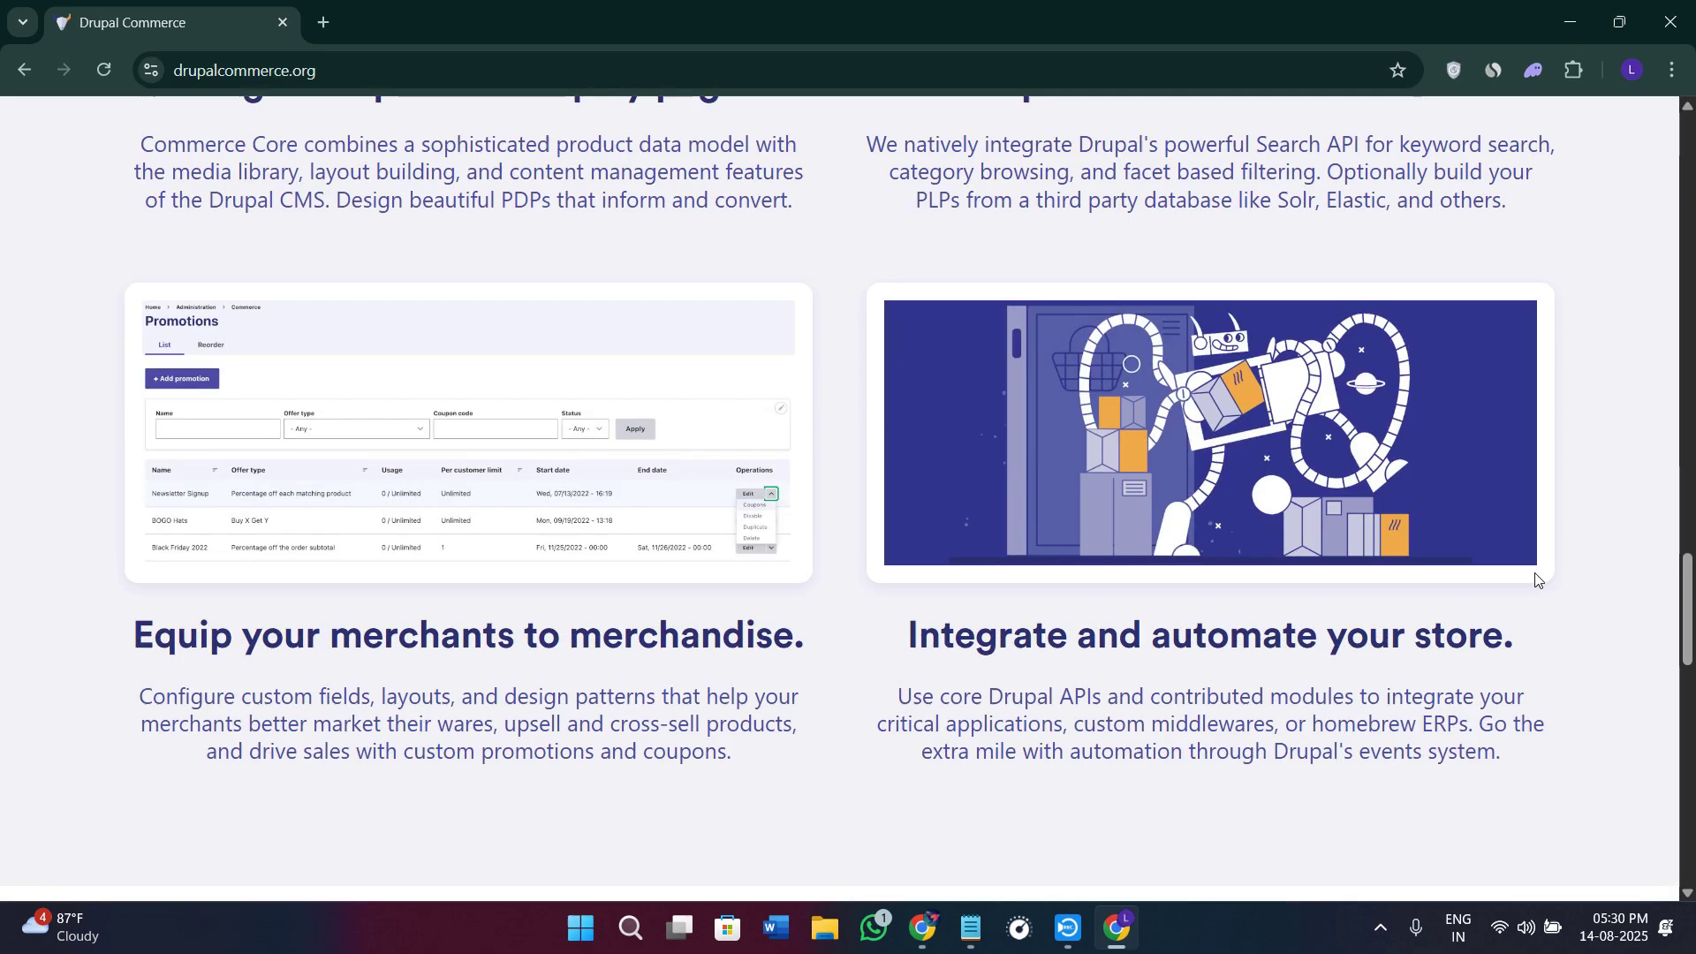
pyautogui.moveTo(1691, 617); pyautogui.dragTo(1690, 174)
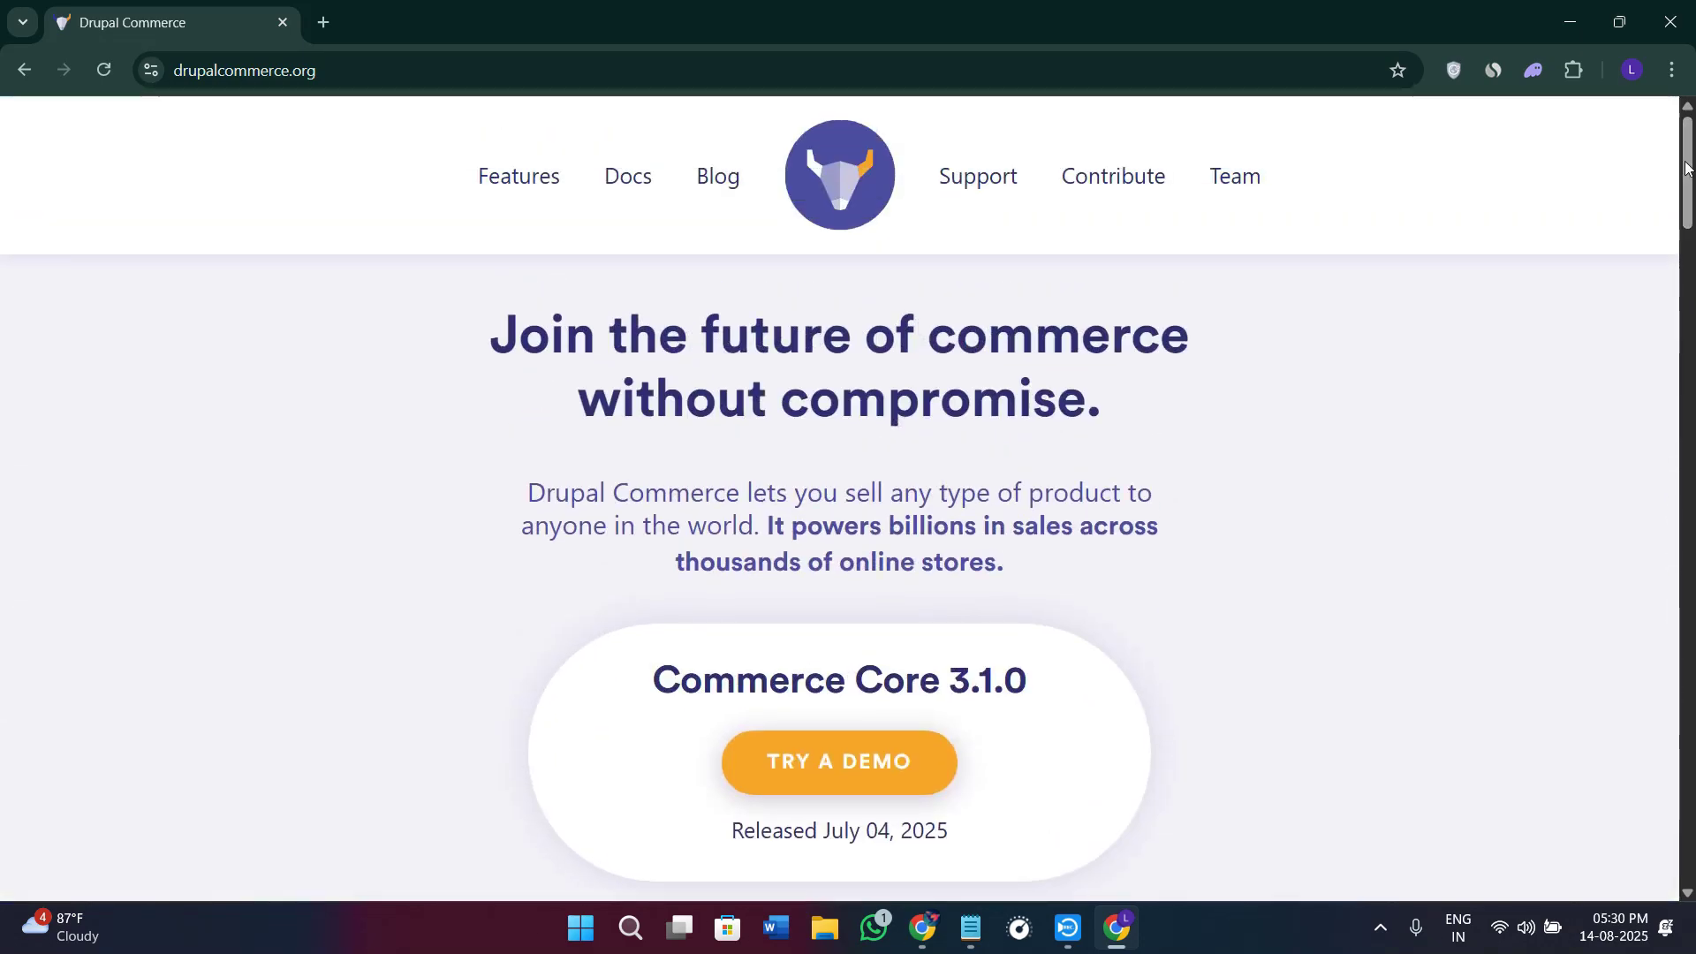
pyautogui.click(536, 177)
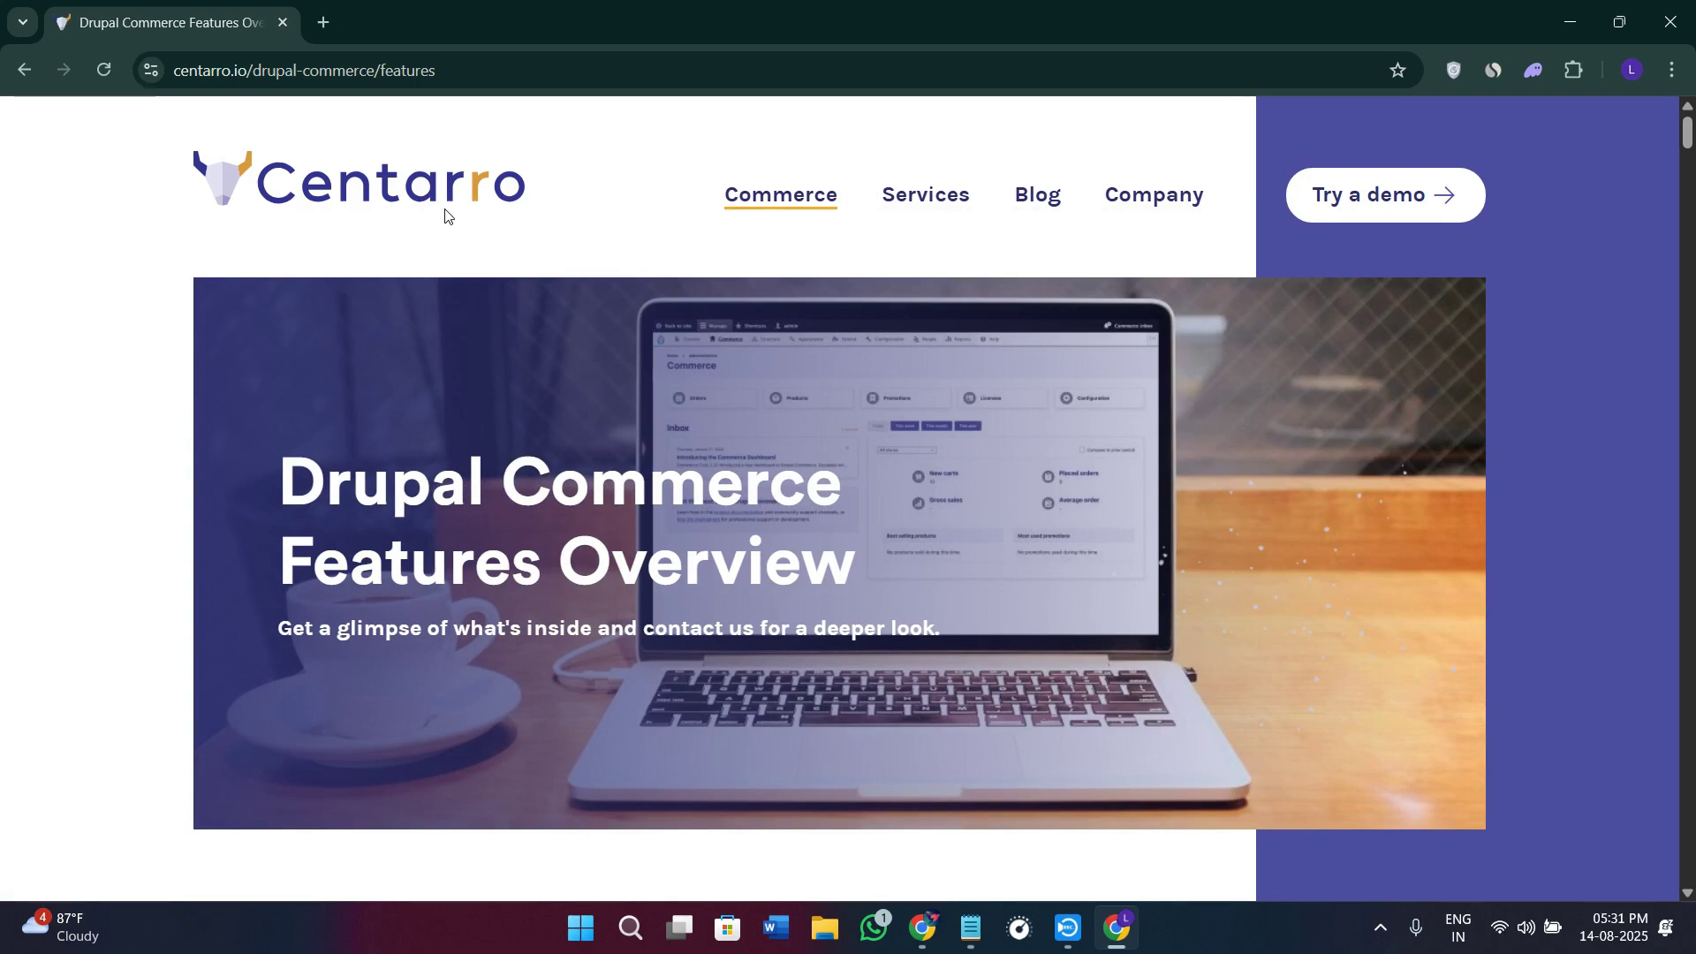
pyautogui.scroll(-2, 538, 390)
pyautogui.scroll(-2, 578, 348)
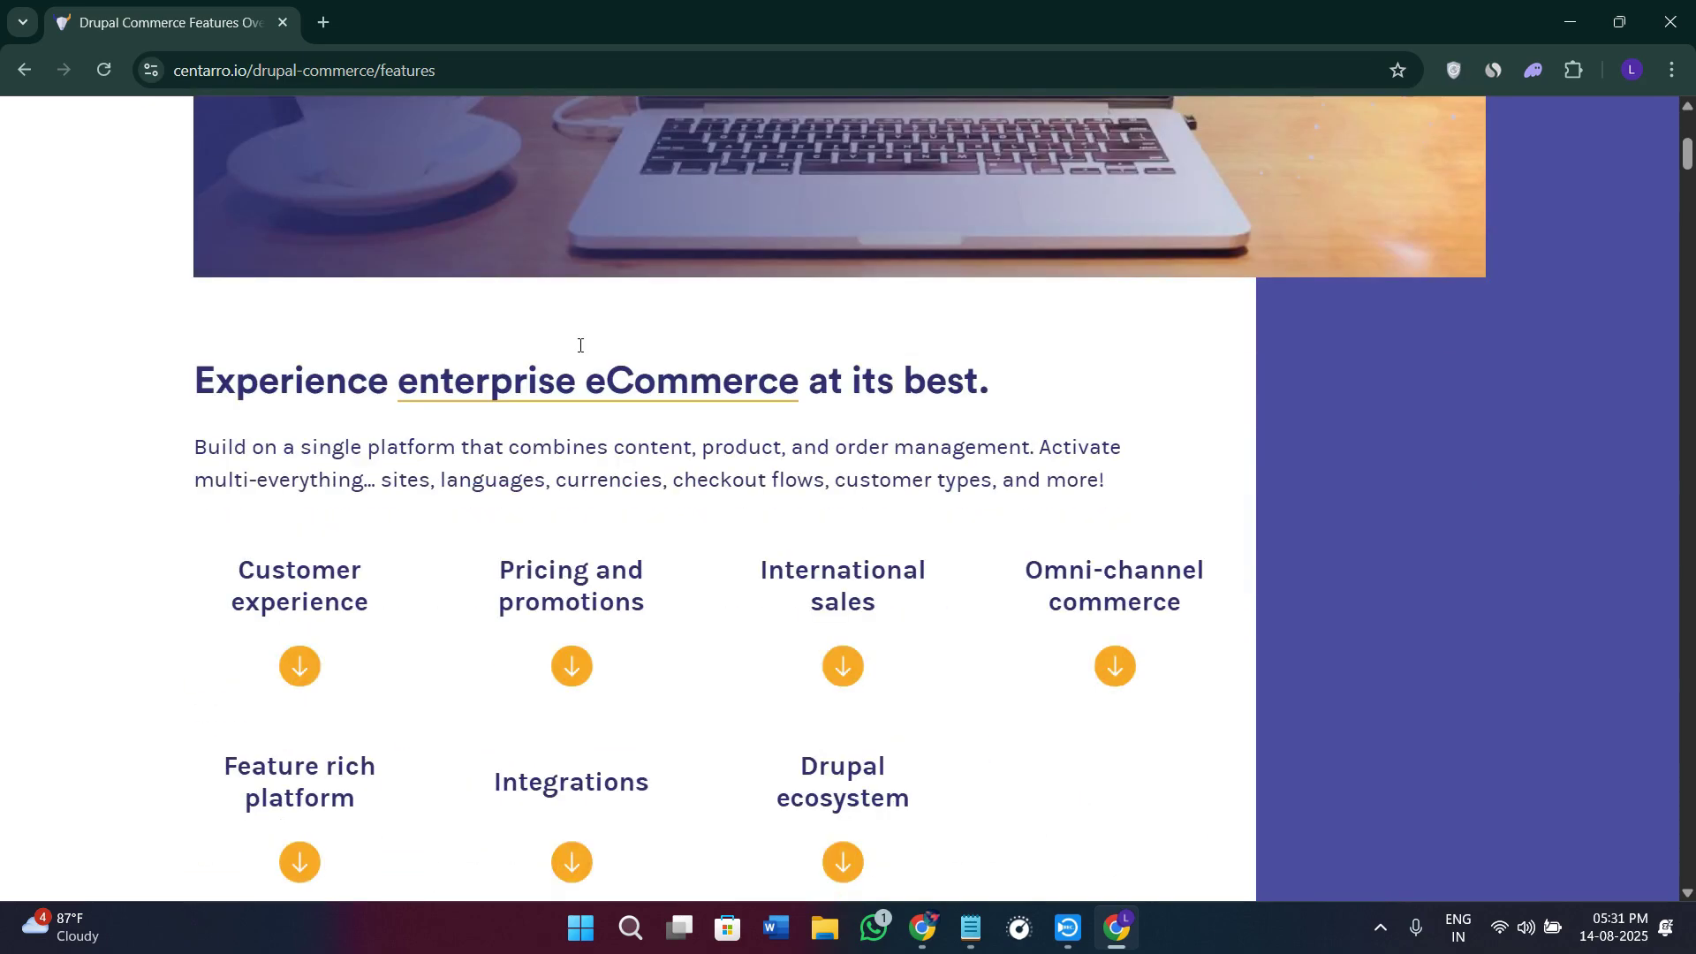
pyautogui.scroll(-1, 577, 352)
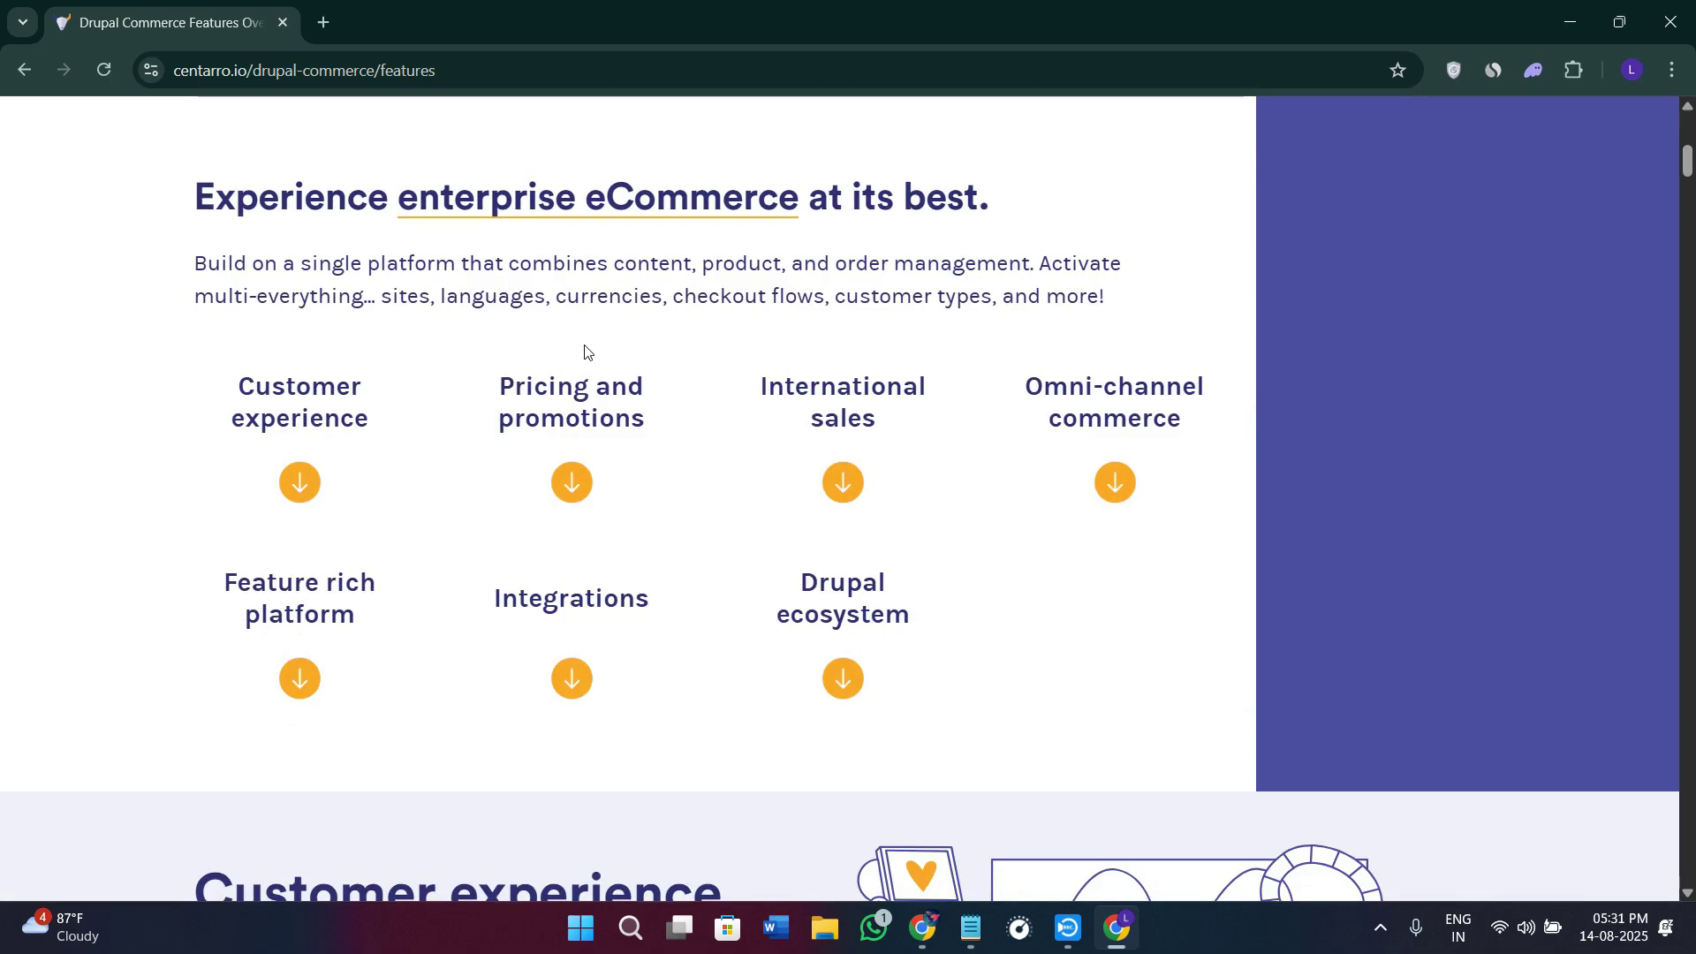
pyautogui.scroll(-1, 500, 470)
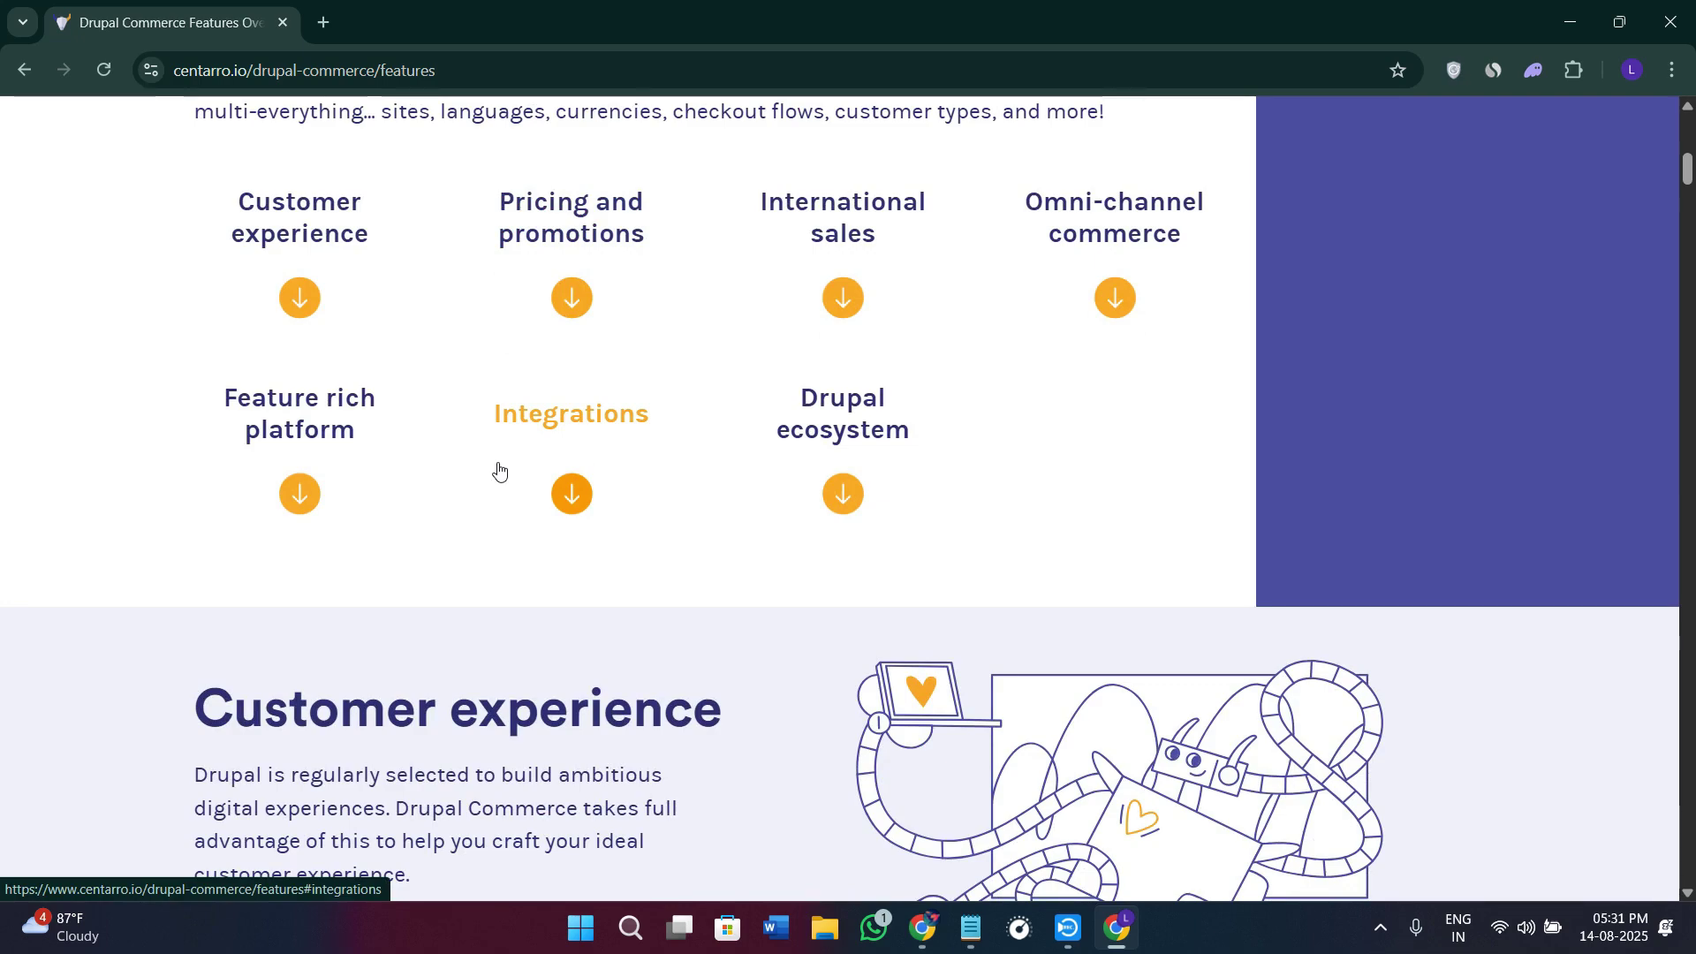
pyautogui.scroll(-1, 443, 508)
pyautogui.scroll(-1, 444, 515)
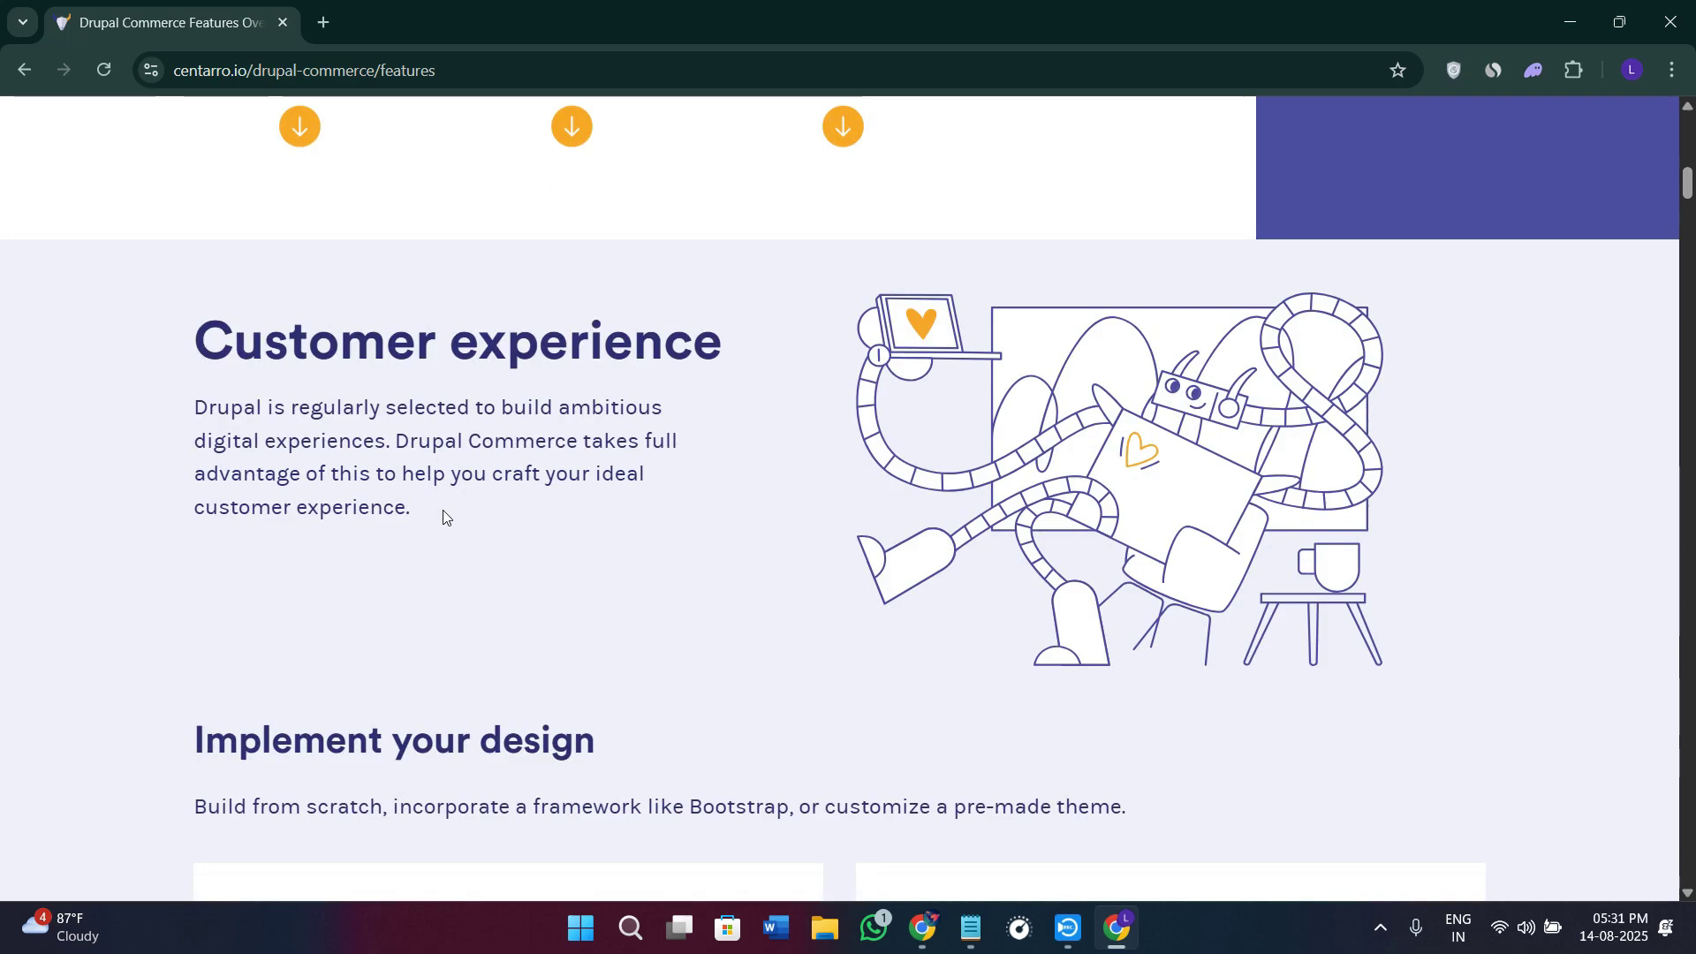
pyautogui.scroll(-1, 441, 521)
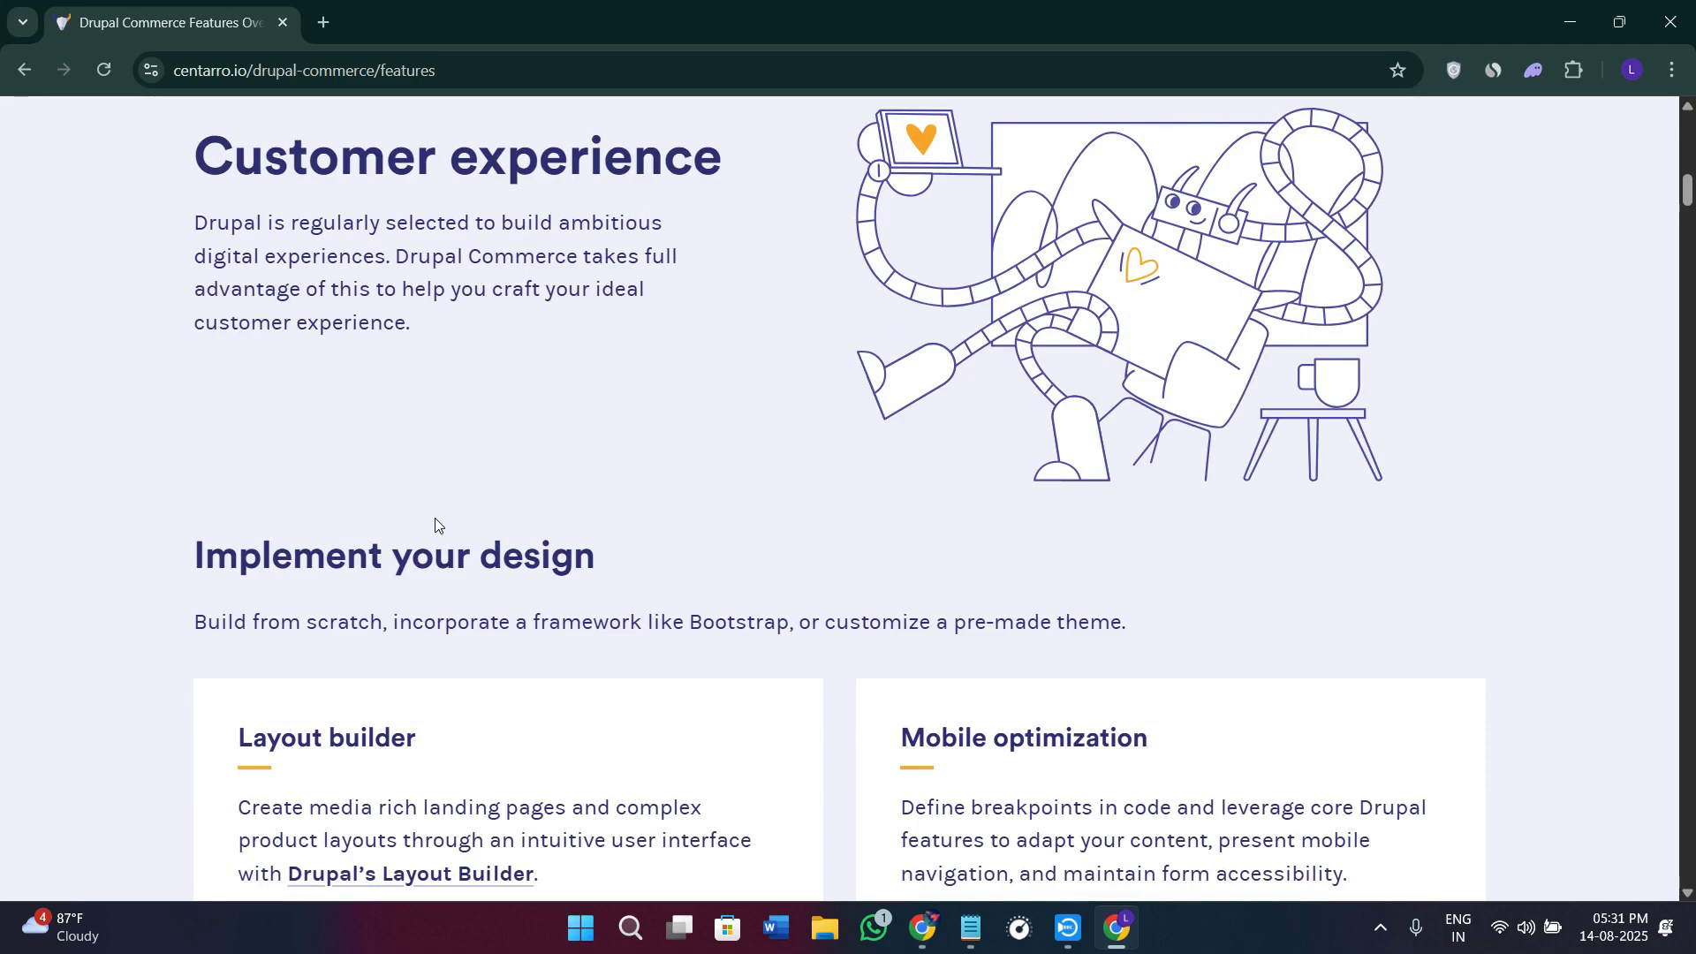
pyautogui.scroll(-2, 435, 525)
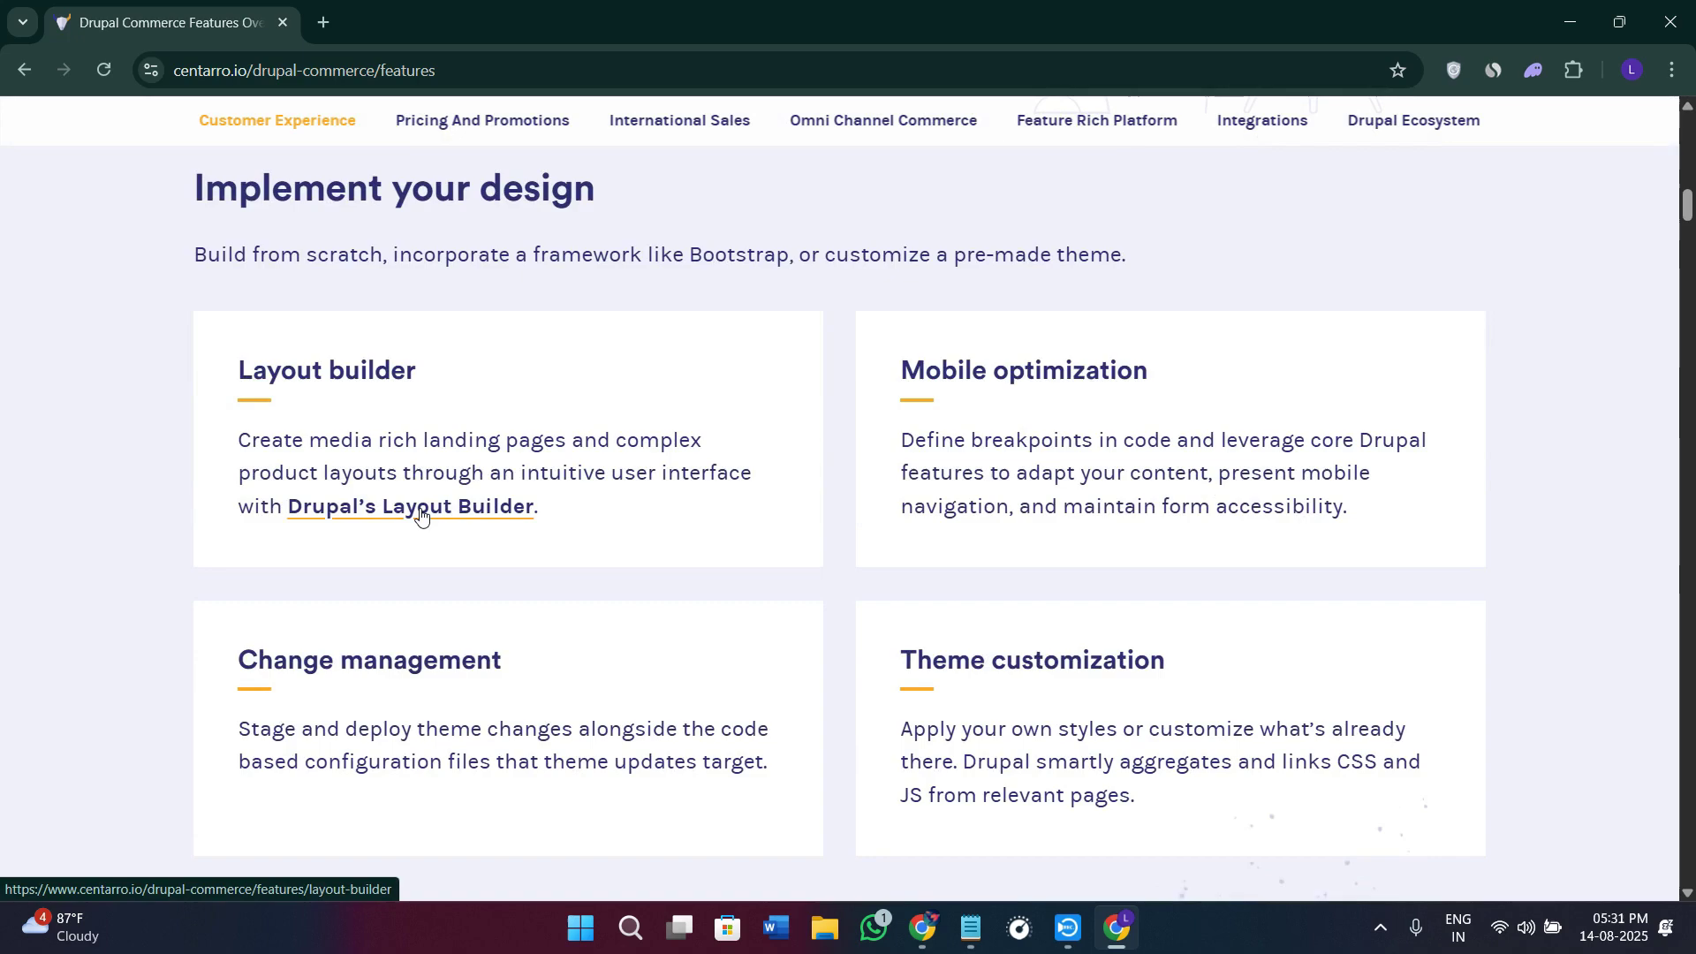
pyautogui.scroll(-1, 420, 516)
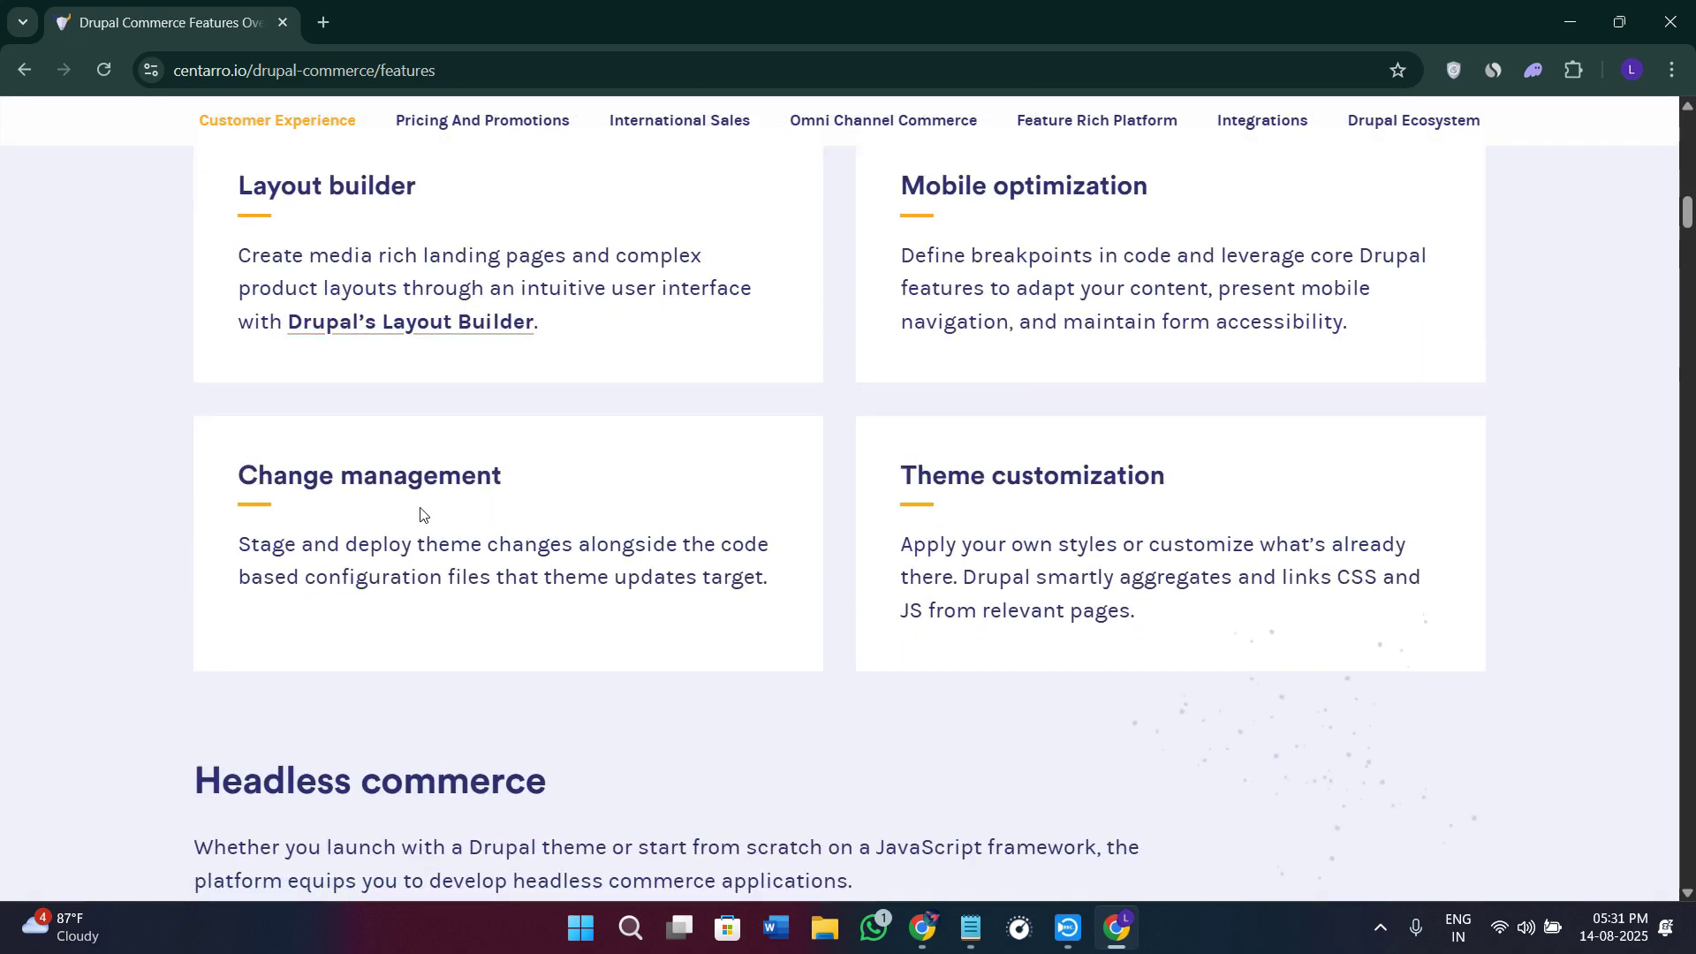
pyautogui.scroll(-1, 421, 515)
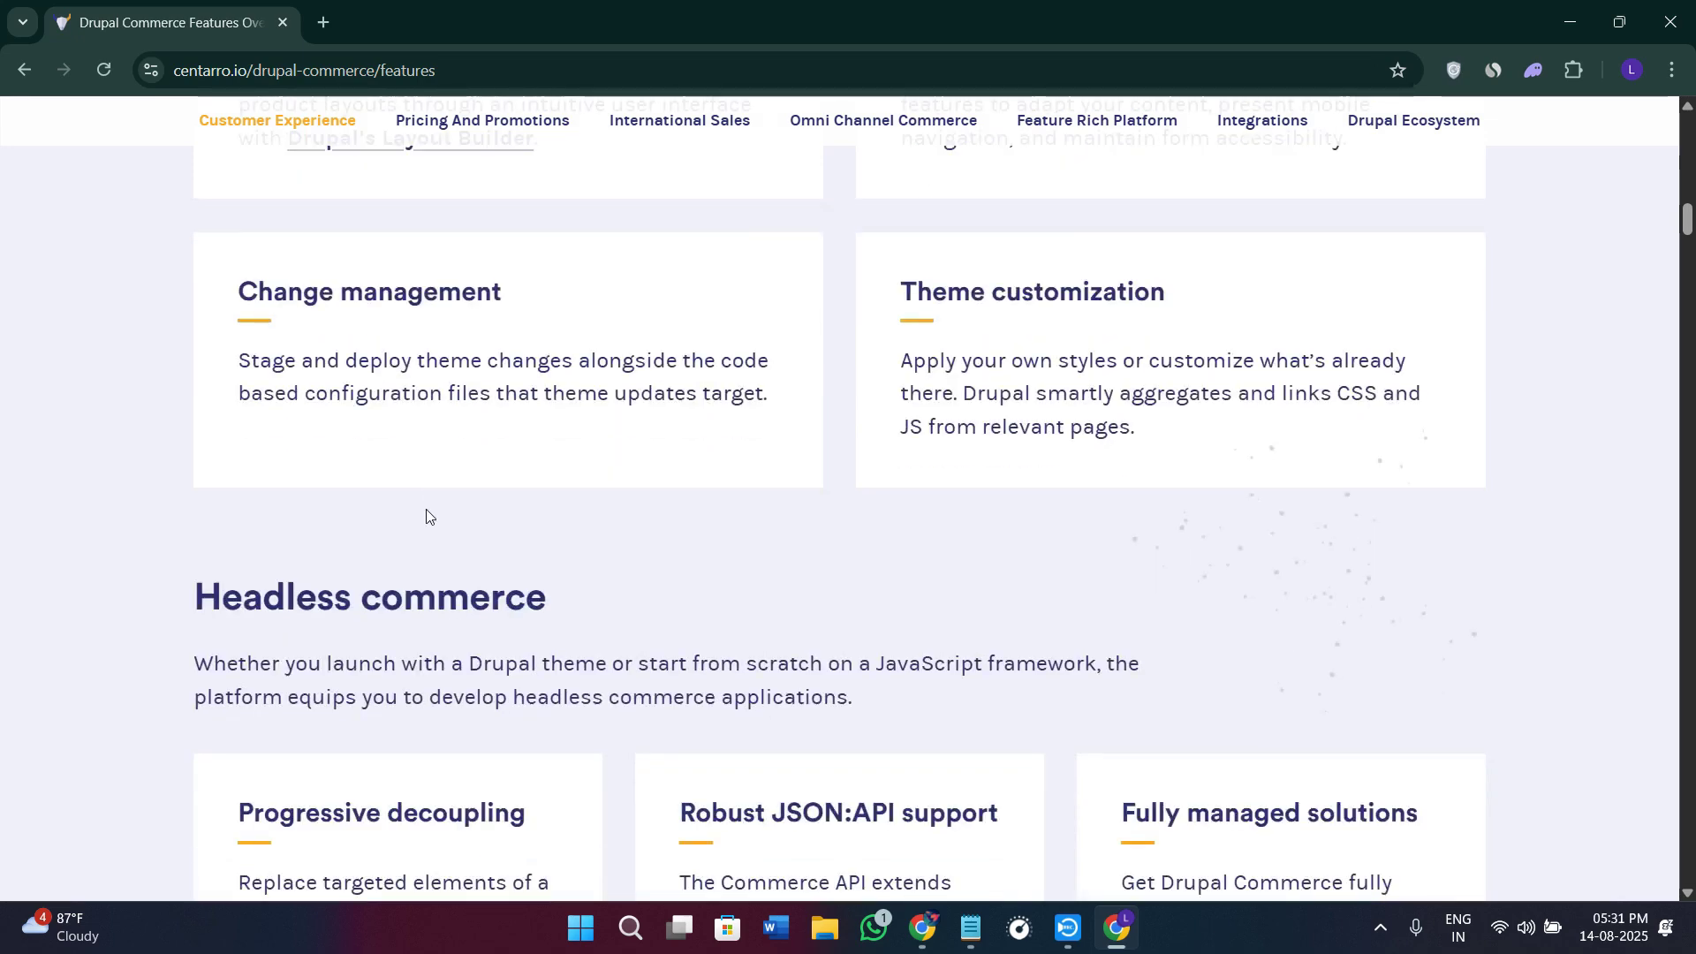
pyautogui.scroll(-1, 425, 518)
pyautogui.scroll(-1, 431, 515)
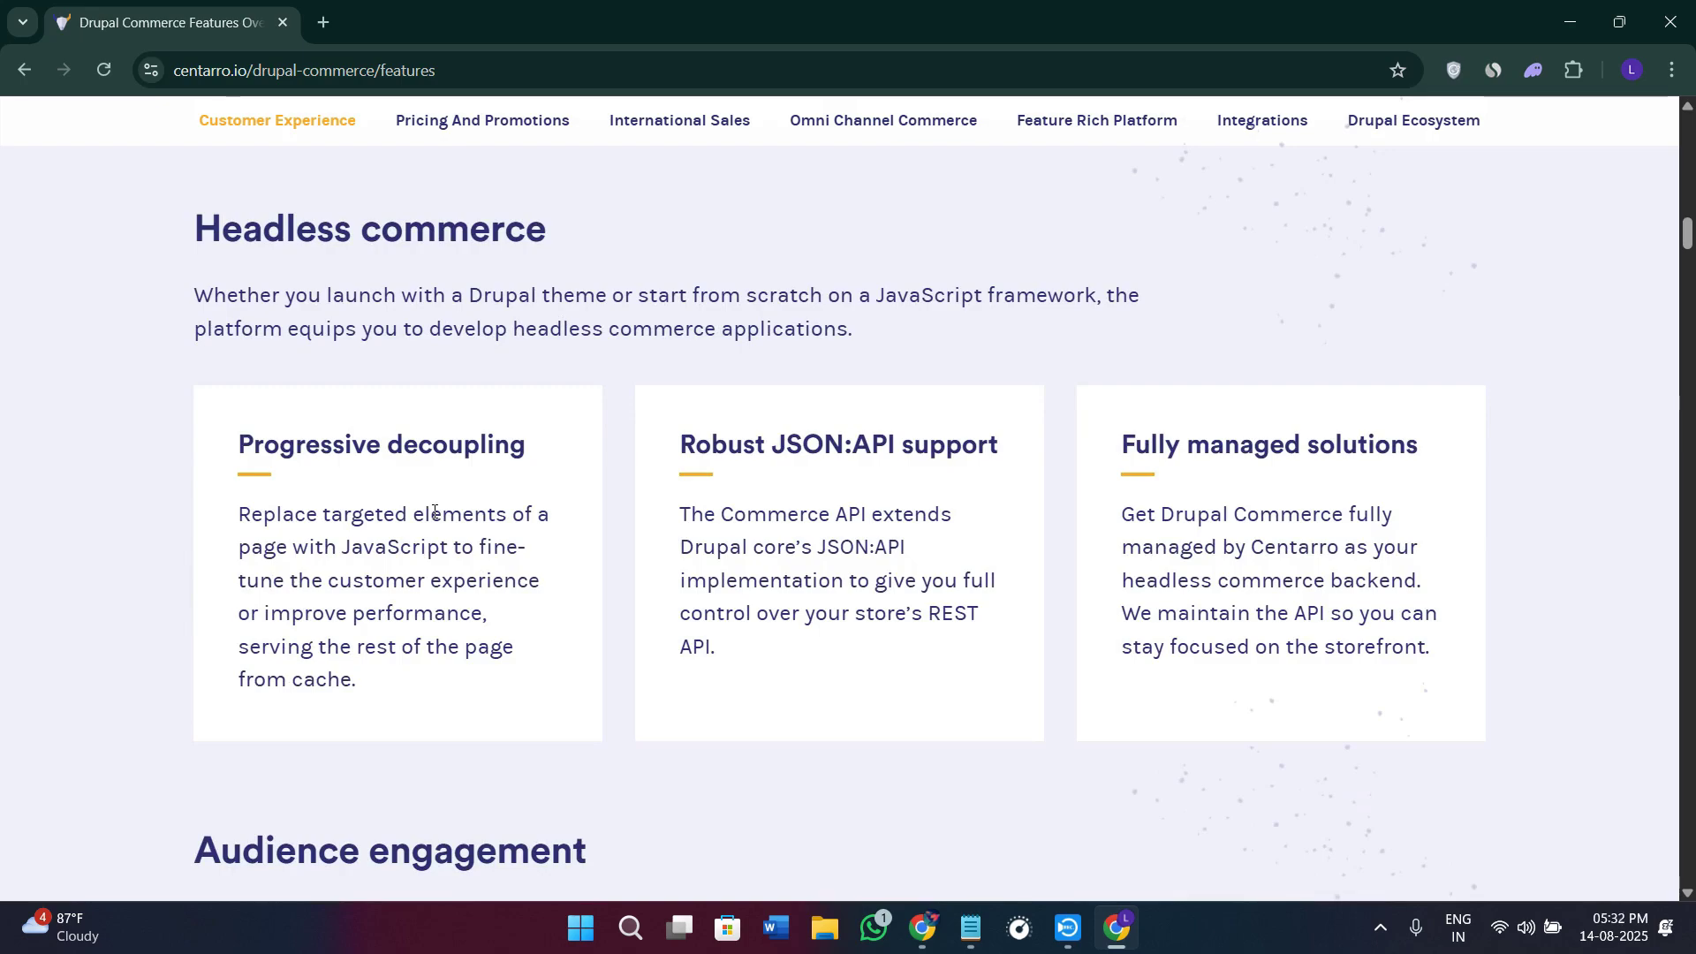
pyautogui.scroll(-3, 437, 517)
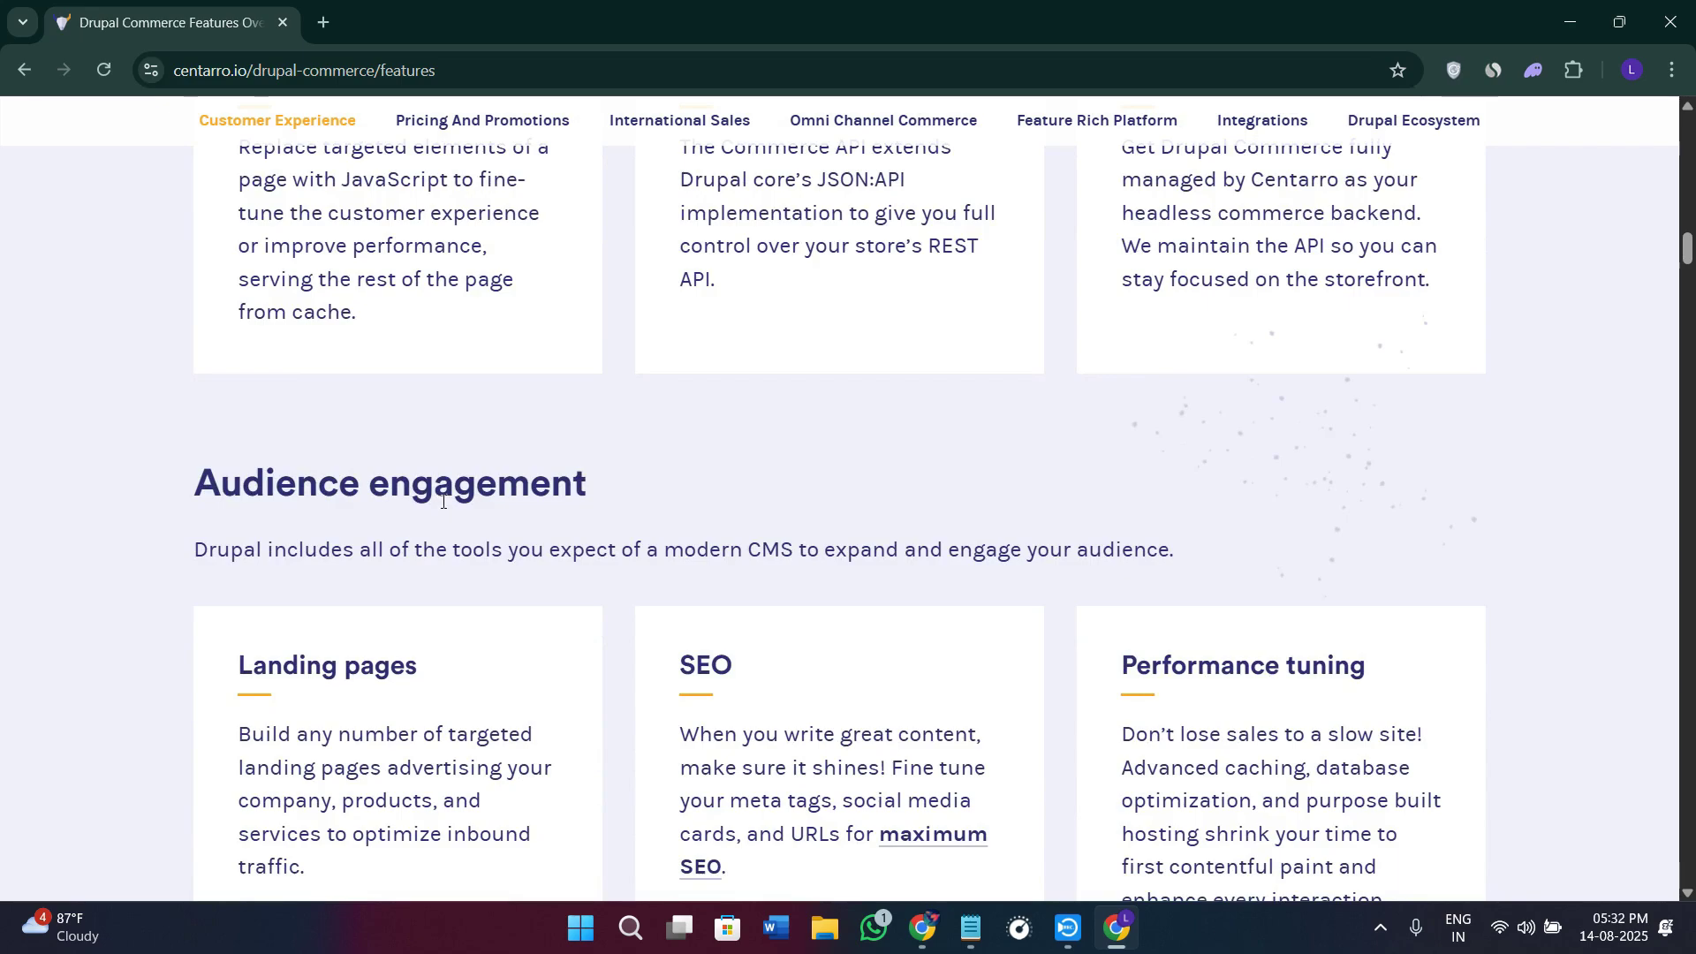
pyautogui.scroll(-8, 464, 500)
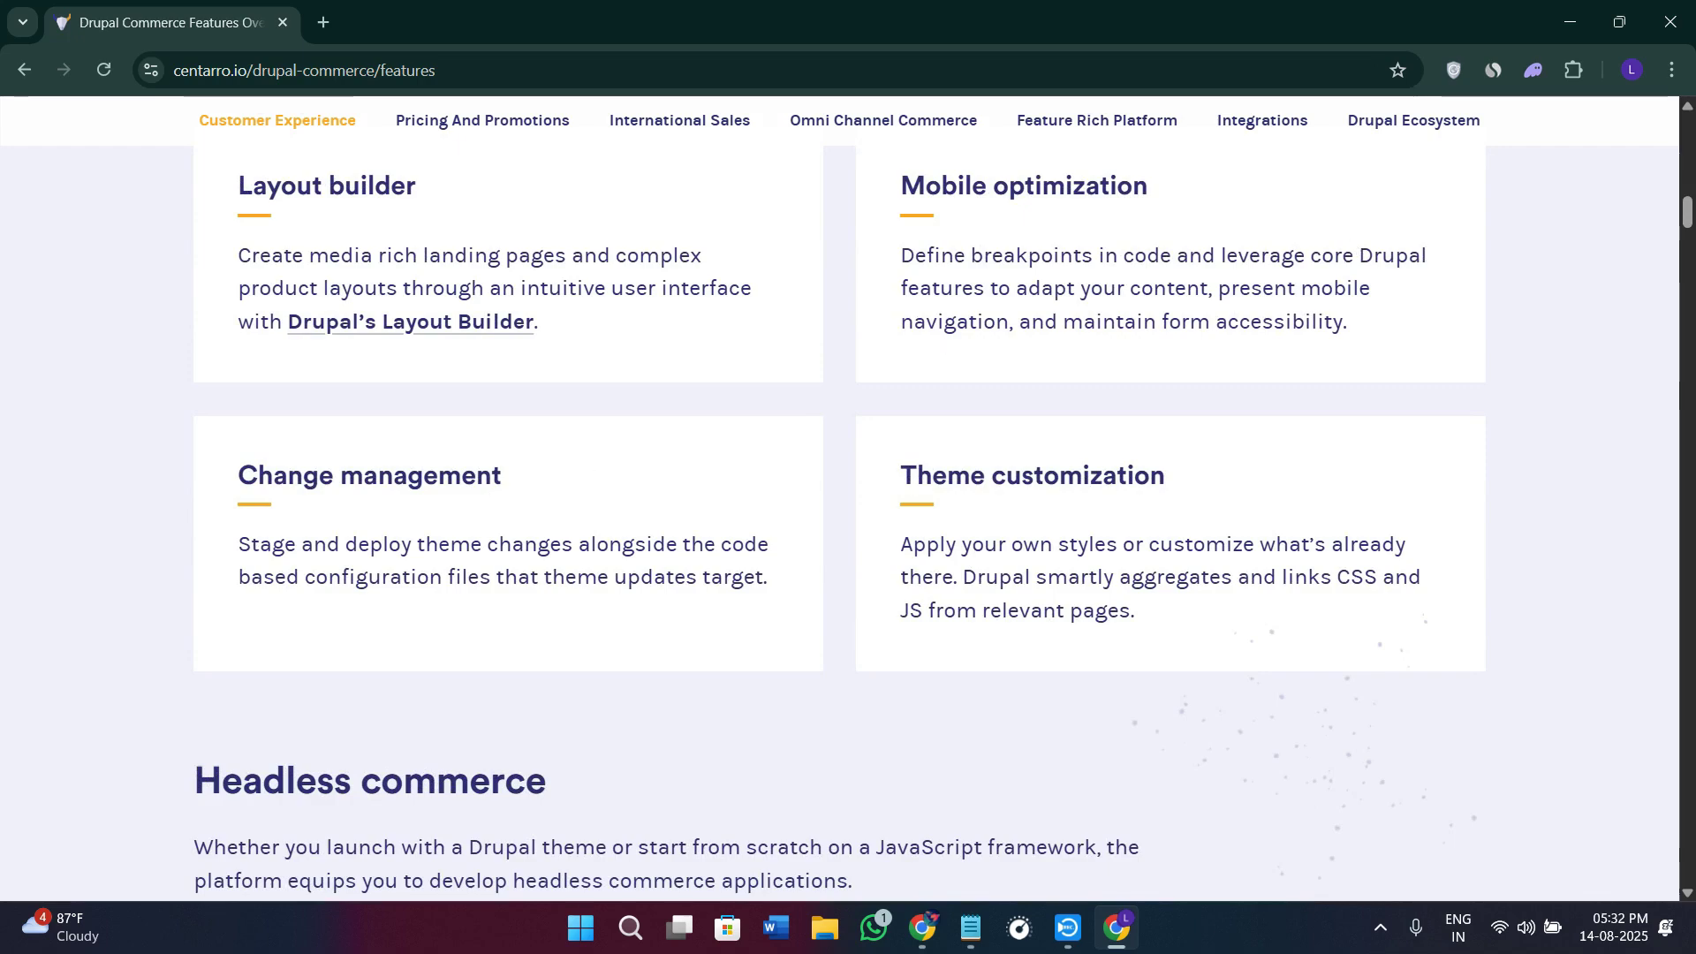
pyautogui.scroll(3, 1062, 667)
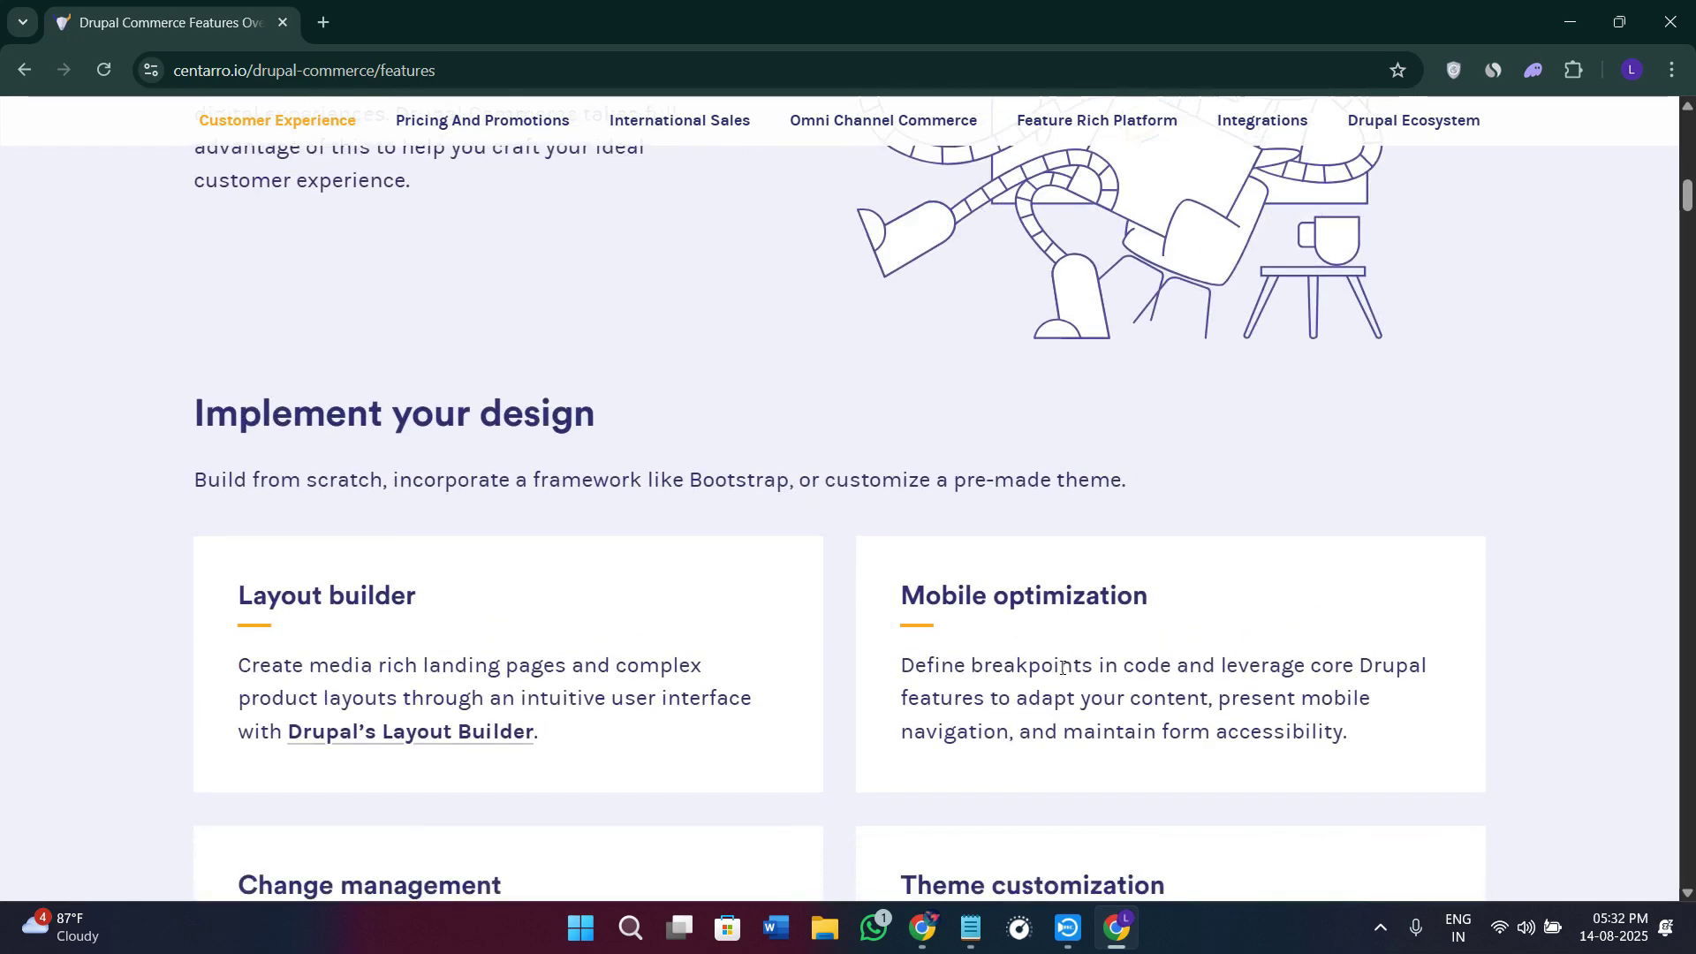
pyautogui.scroll(-1, 1063, 667)
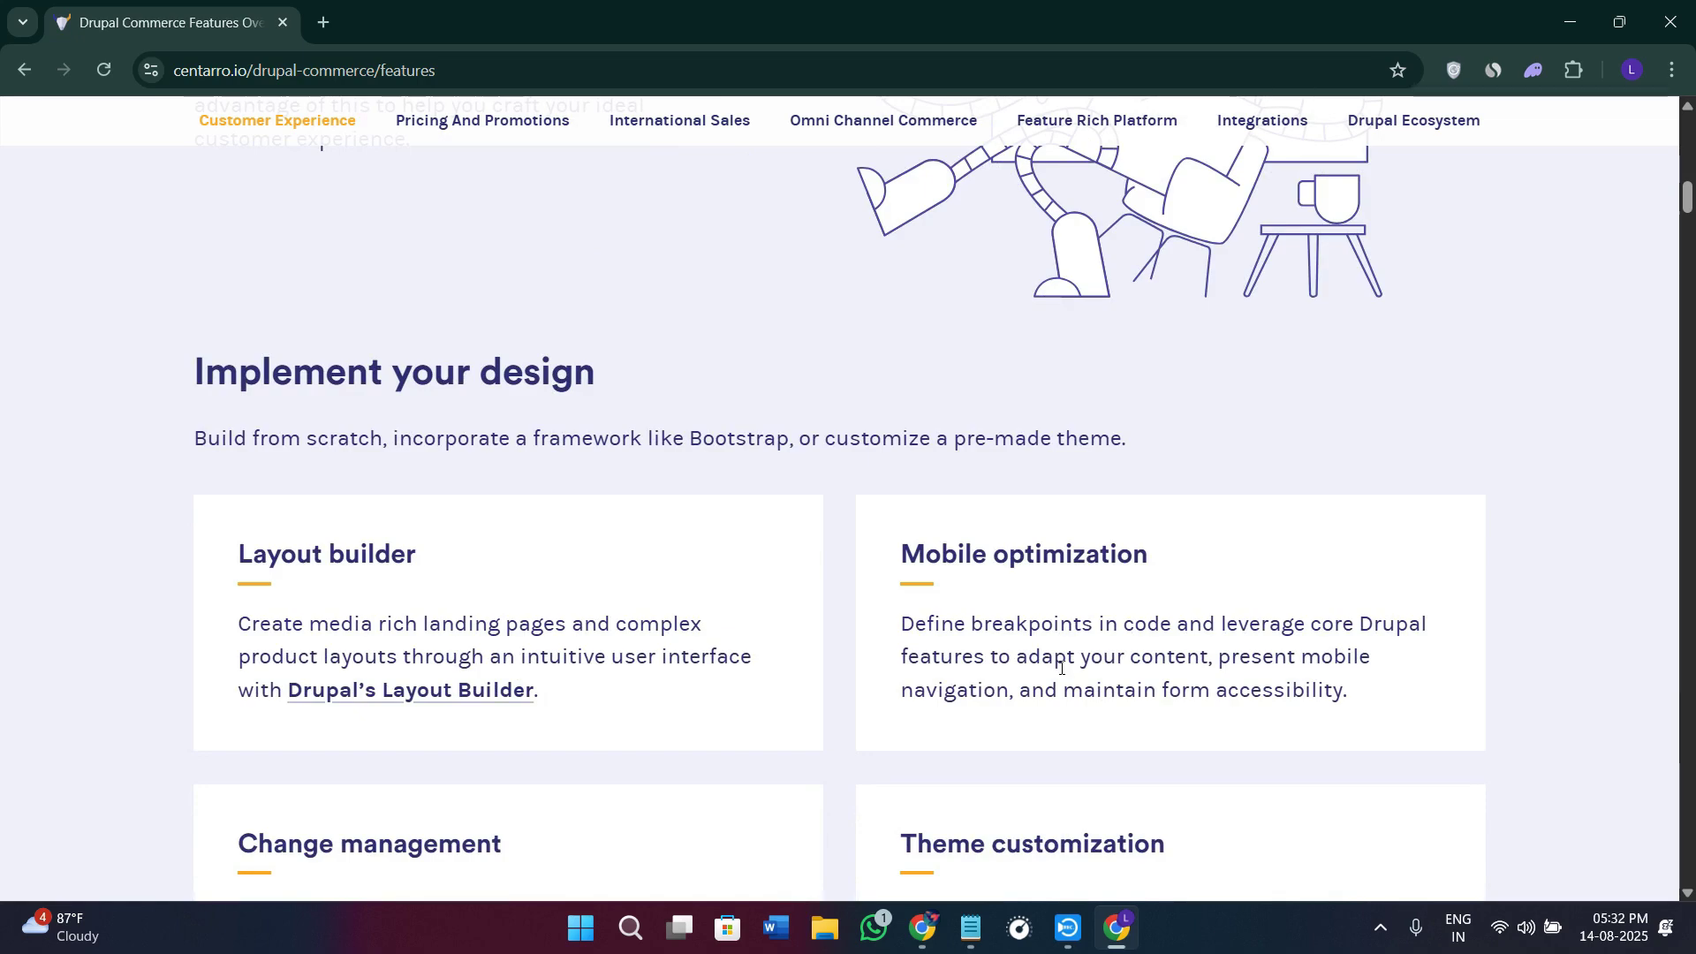
pyautogui.scroll(1, 942, 656)
pyautogui.scroll(3, 937, 661)
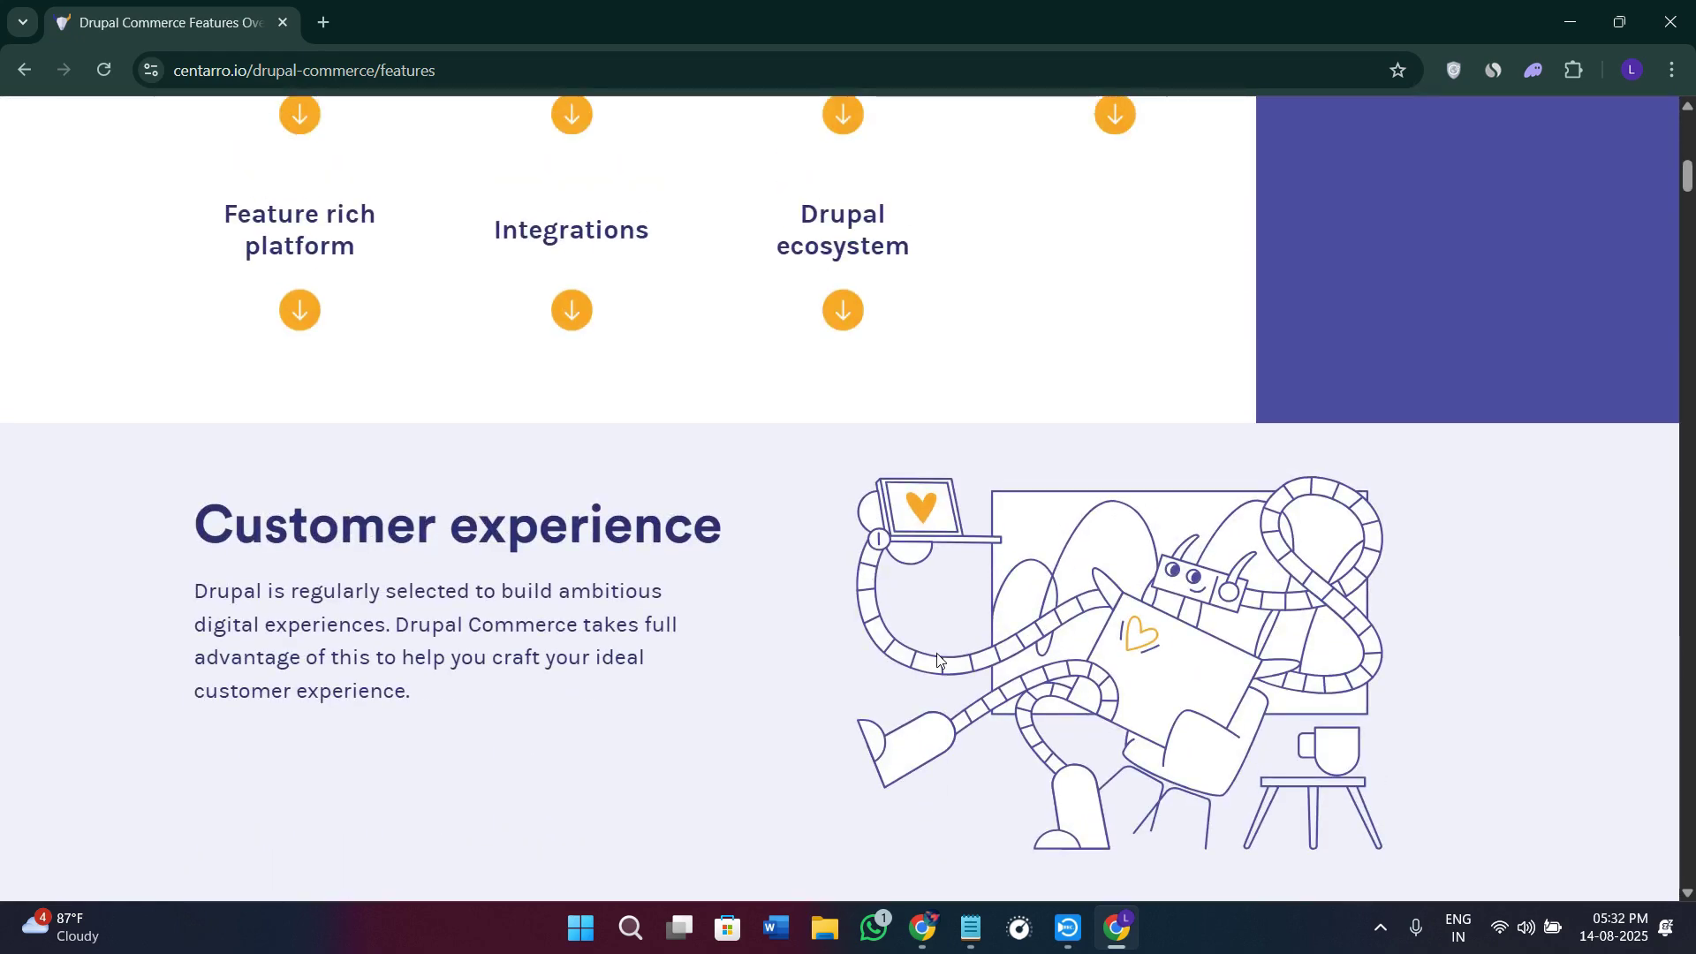
pyautogui.scroll(-3, 531, 669)
pyautogui.scroll(3, 555, 656)
pyautogui.scroll(4, 564, 642)
pyautogui.scroll(2, 566, 647)
pyautogui.scroll(3, 566, 650)
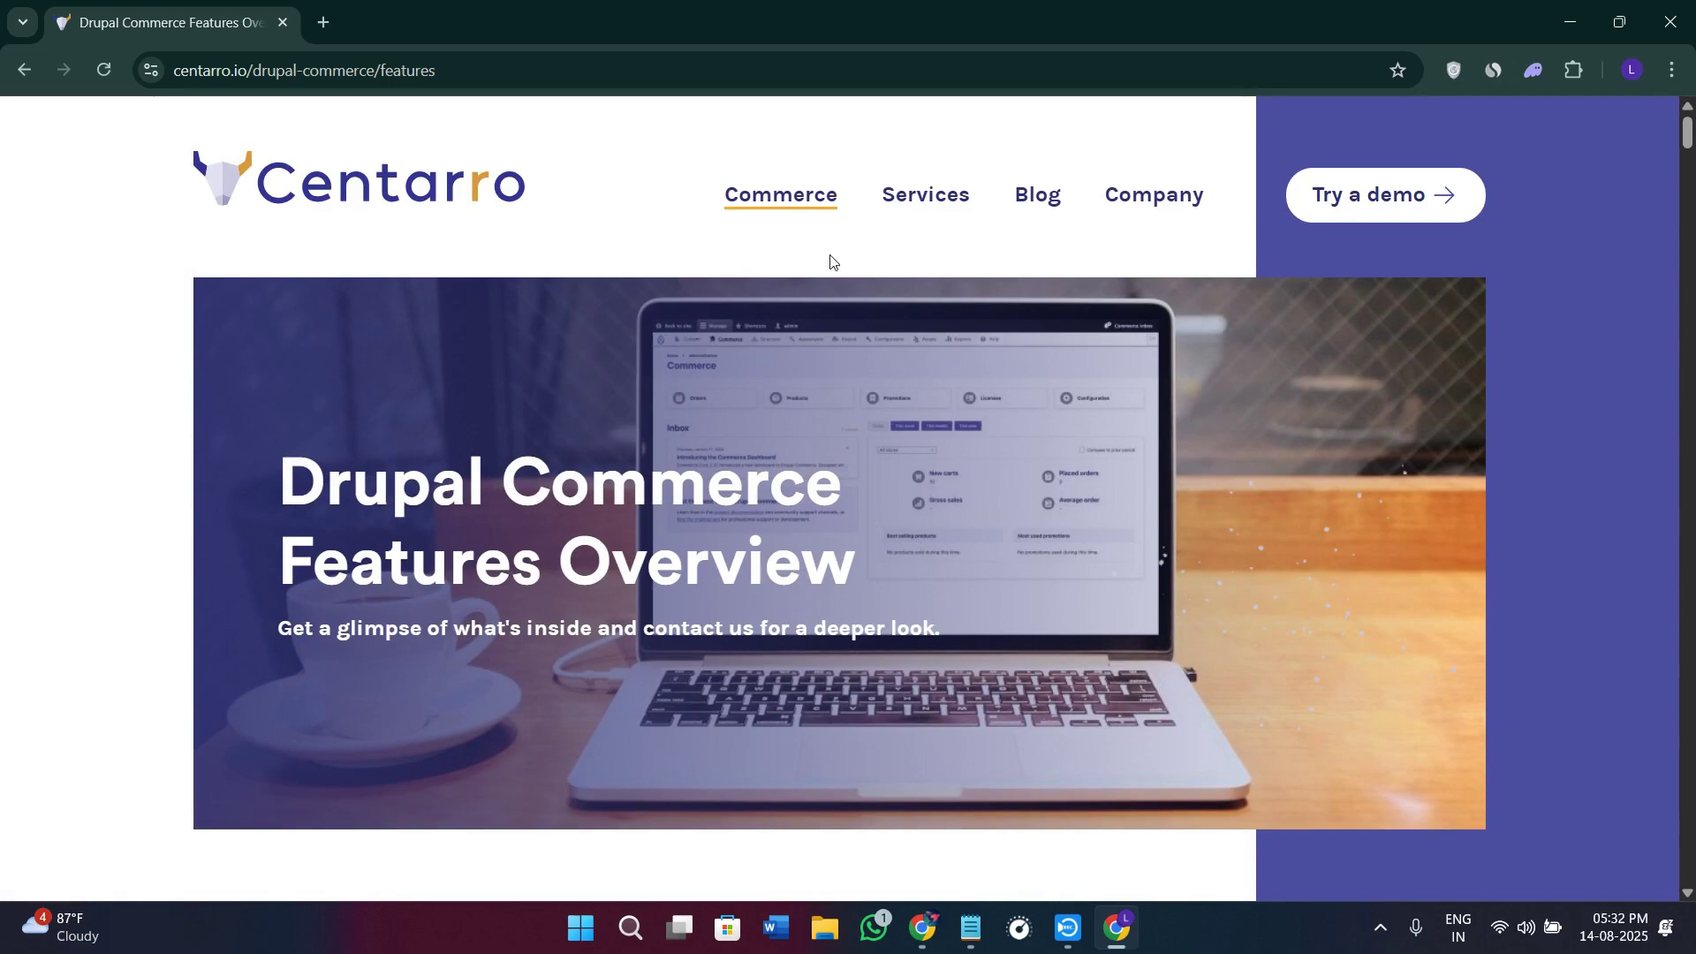
# - Open Centarro Support from the Services menu, then go back
pyautogui.click(934, 196)
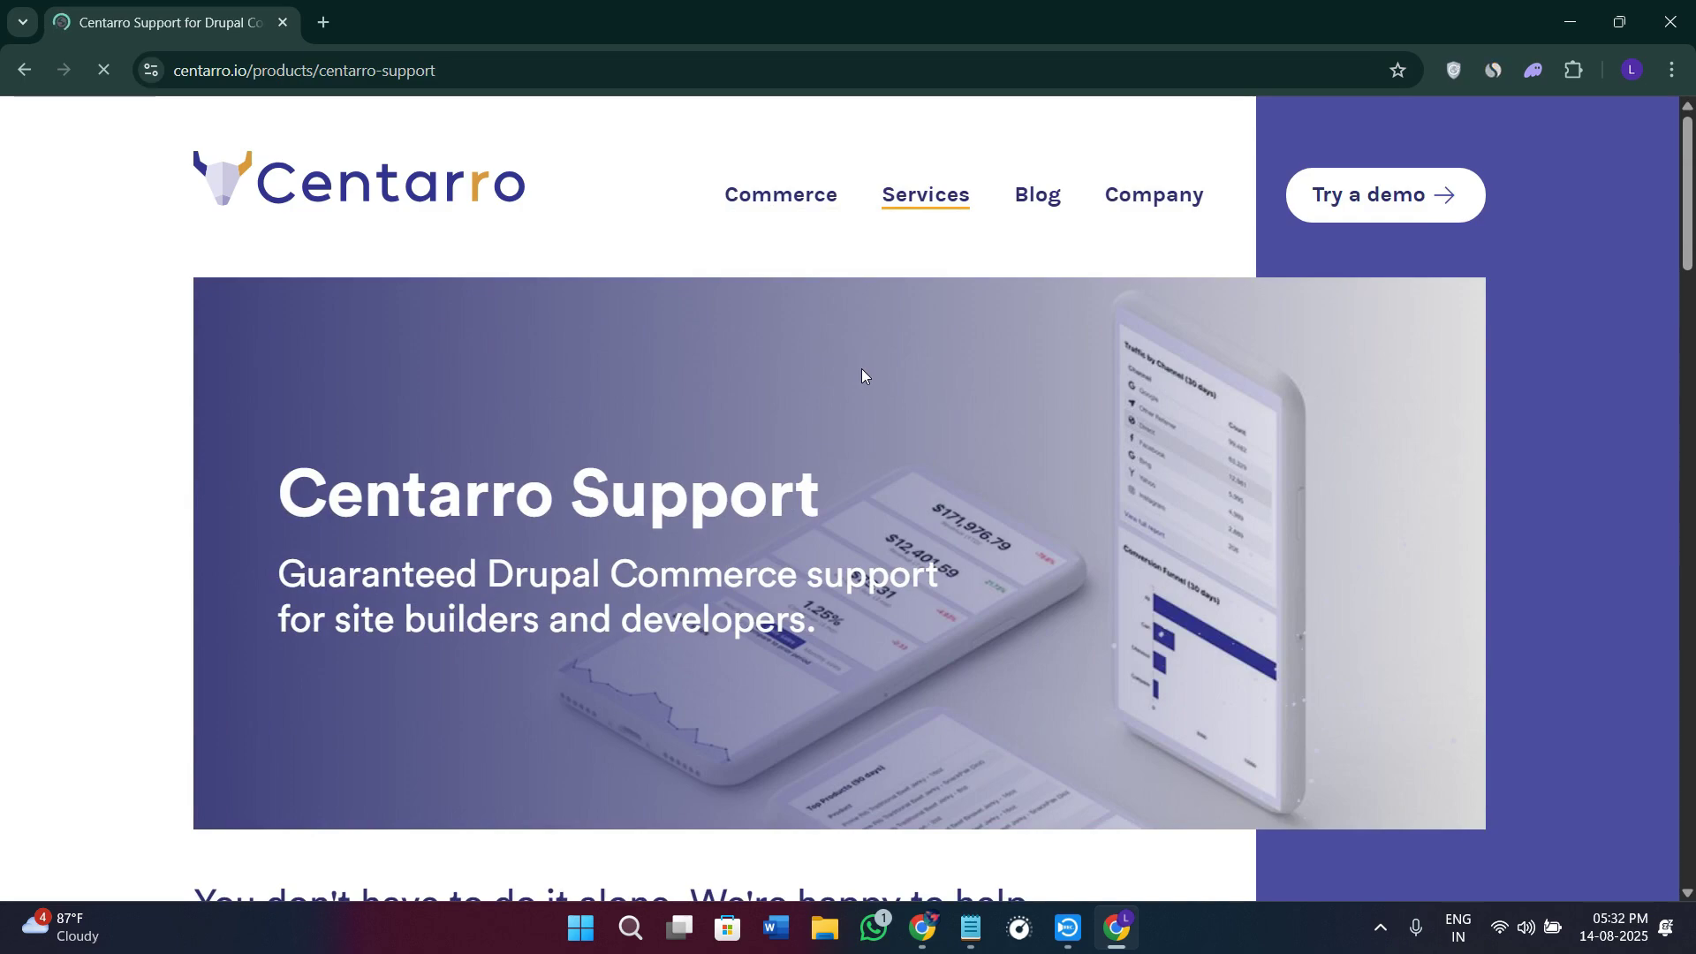
pyautogui.click(32, 74)
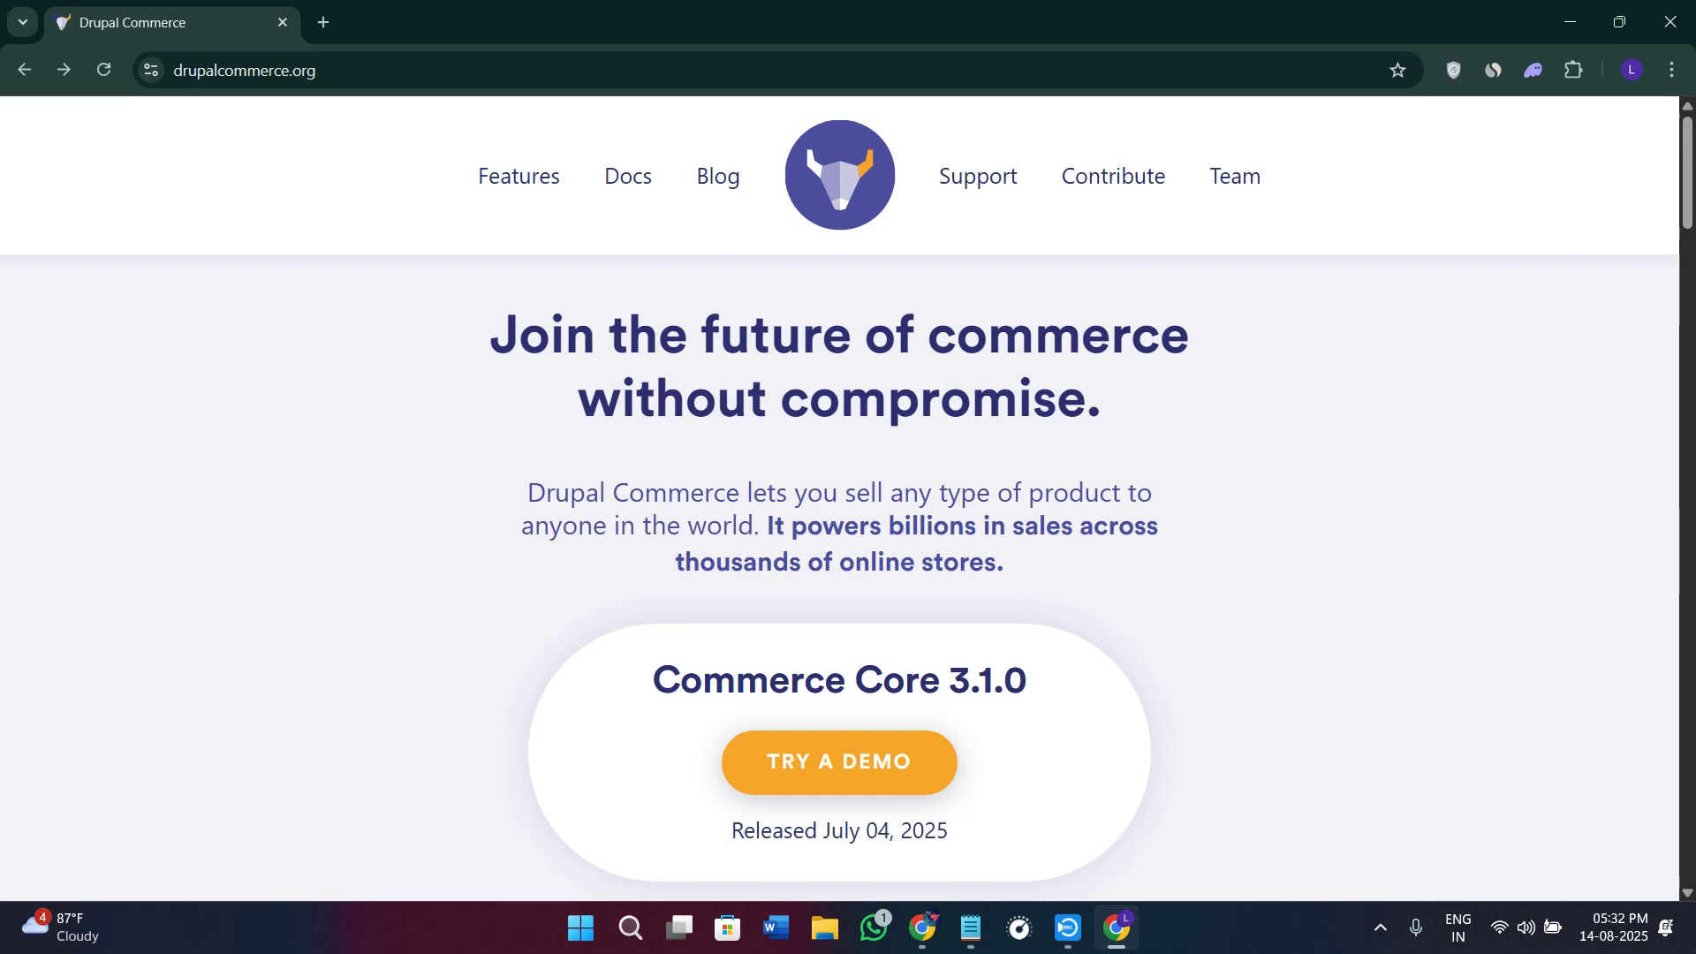
pyautogui.scroll(-2, 887, 662)
pyautogui.scroll(-1, 905, 668)
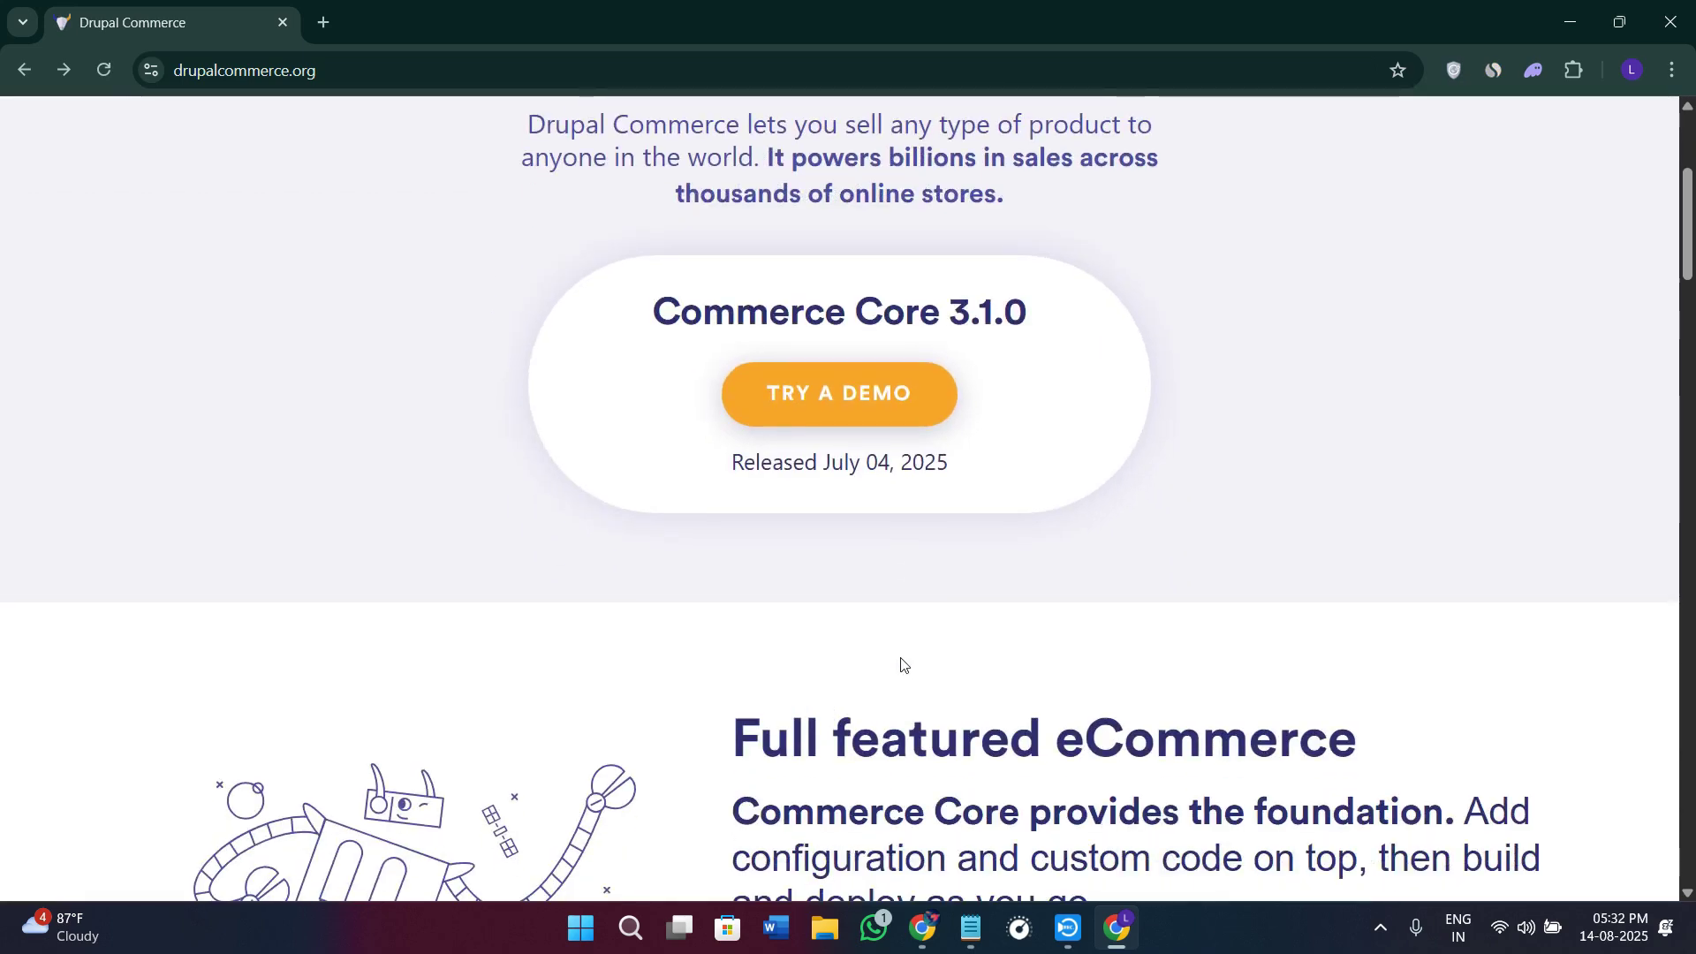
pyautogui.scroll(-1, 901, 665)
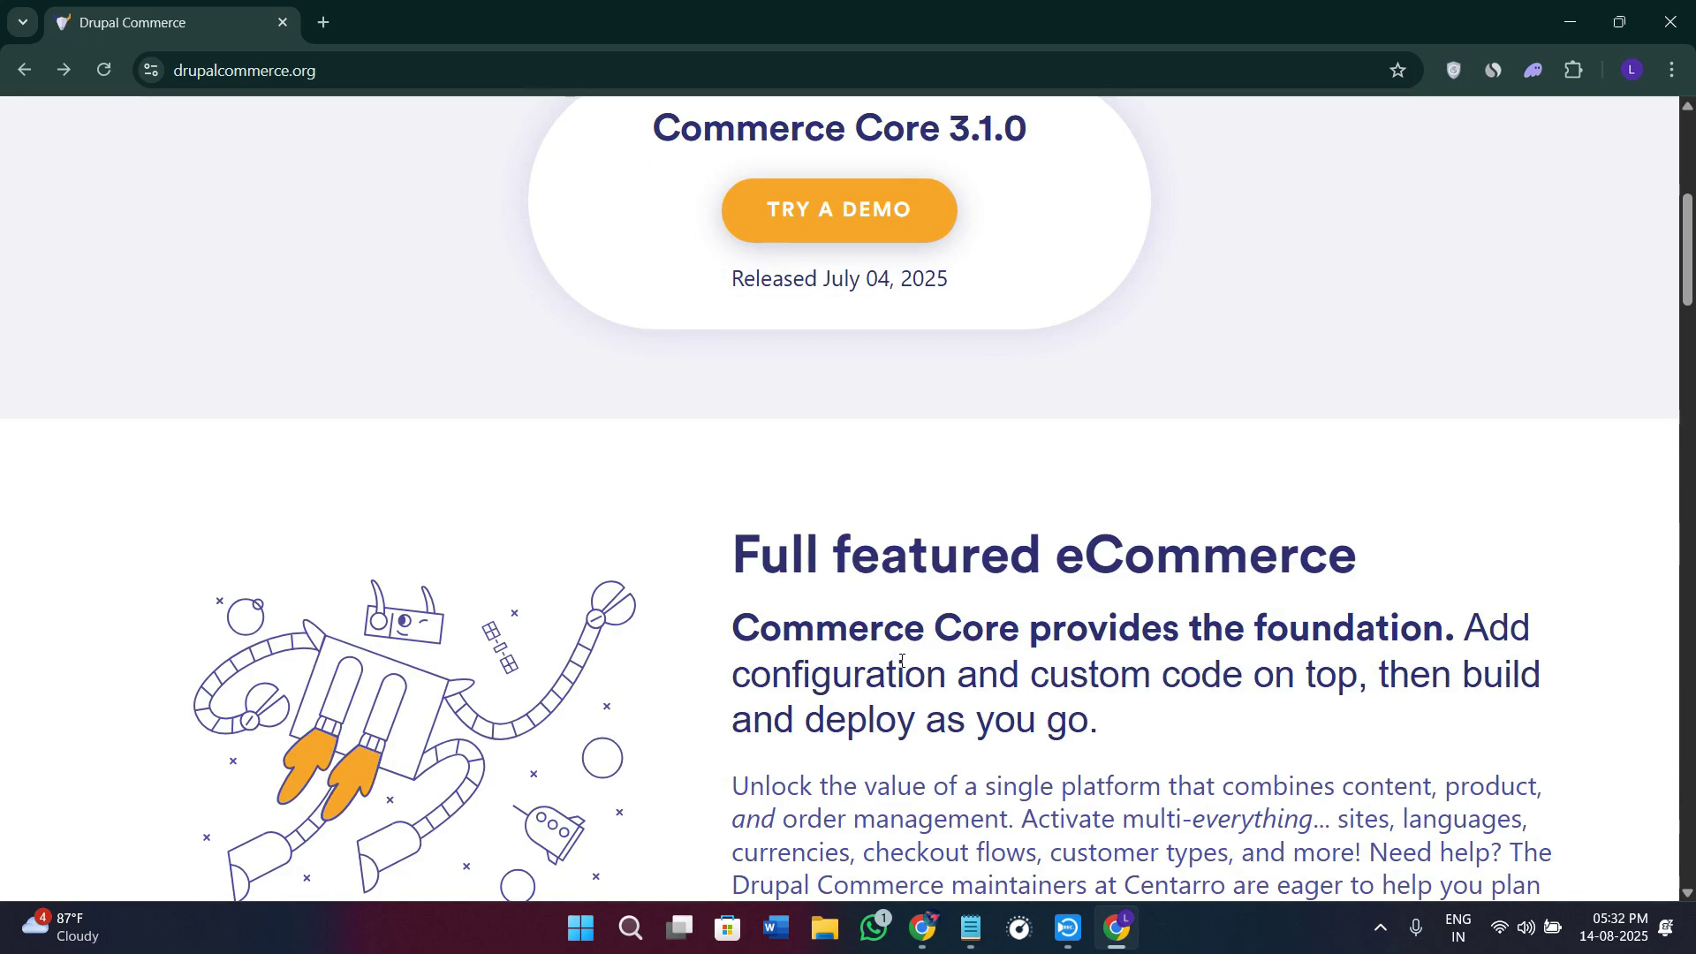
pyautogui.scroll(1, 902, 660)
pyautogui.scroll(2, 905, 662)
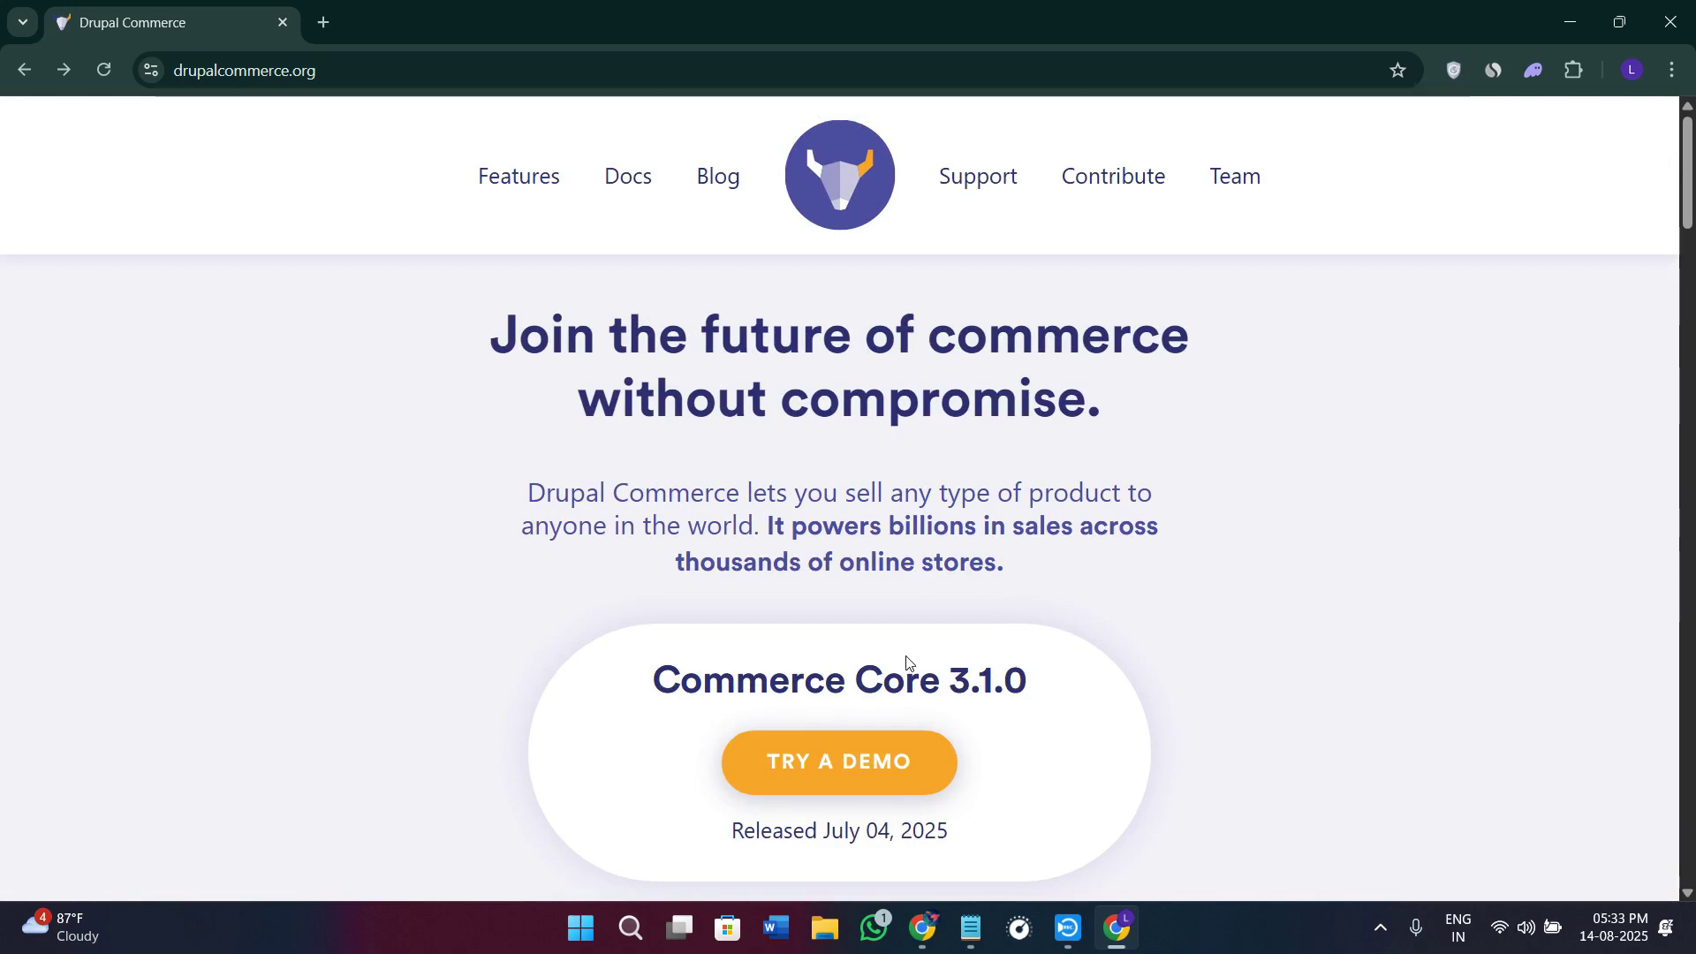
# - Preview drupalcommerce.org's Blog and Docs pages, reopen the Blog, and switch to the demo store tab
pyautogui.click(714, 186)
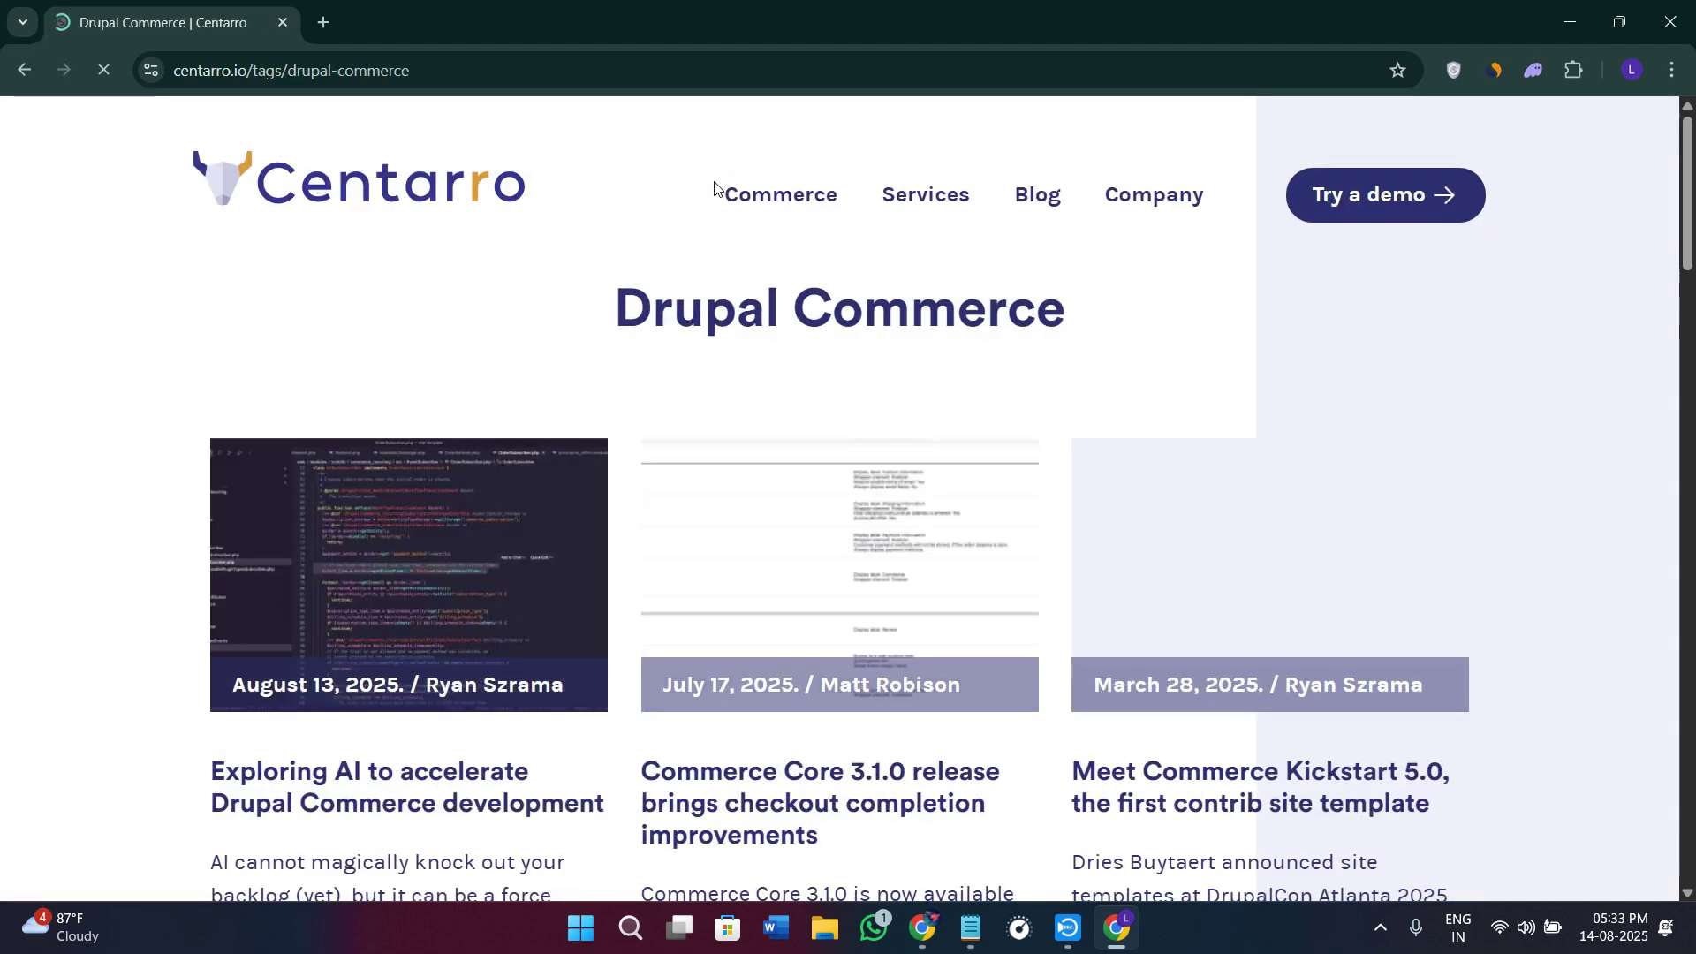
pyautogui.click(24, 70)
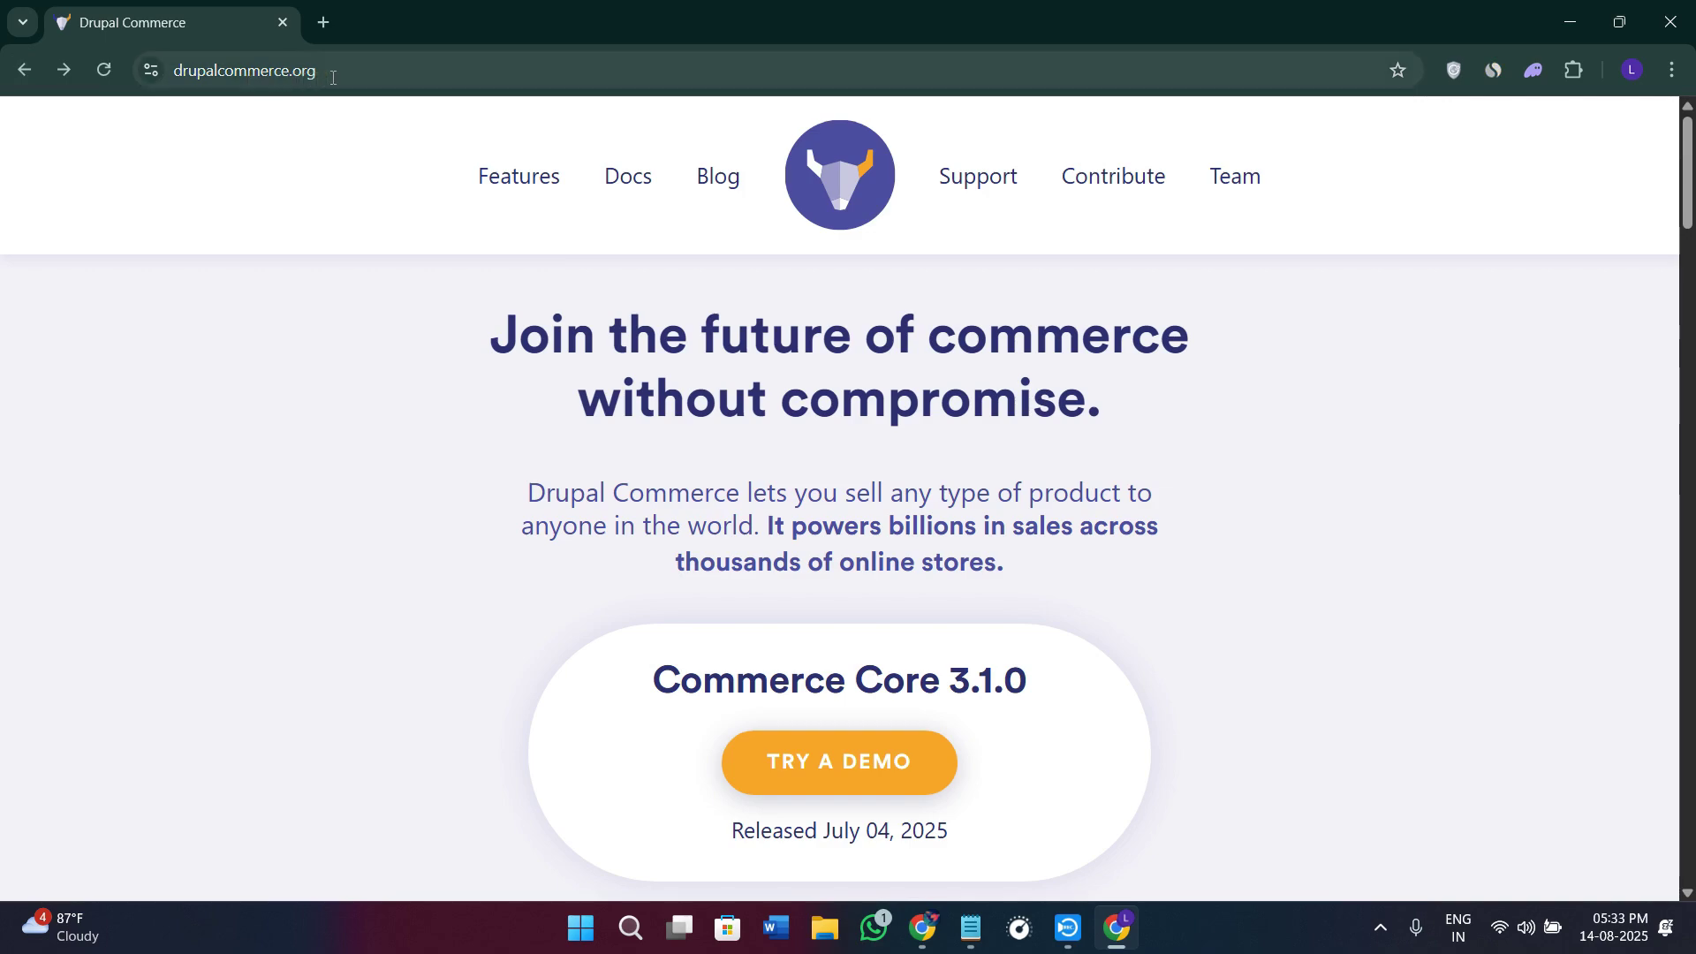
pyautogui.scroll(-2, 759, 472)
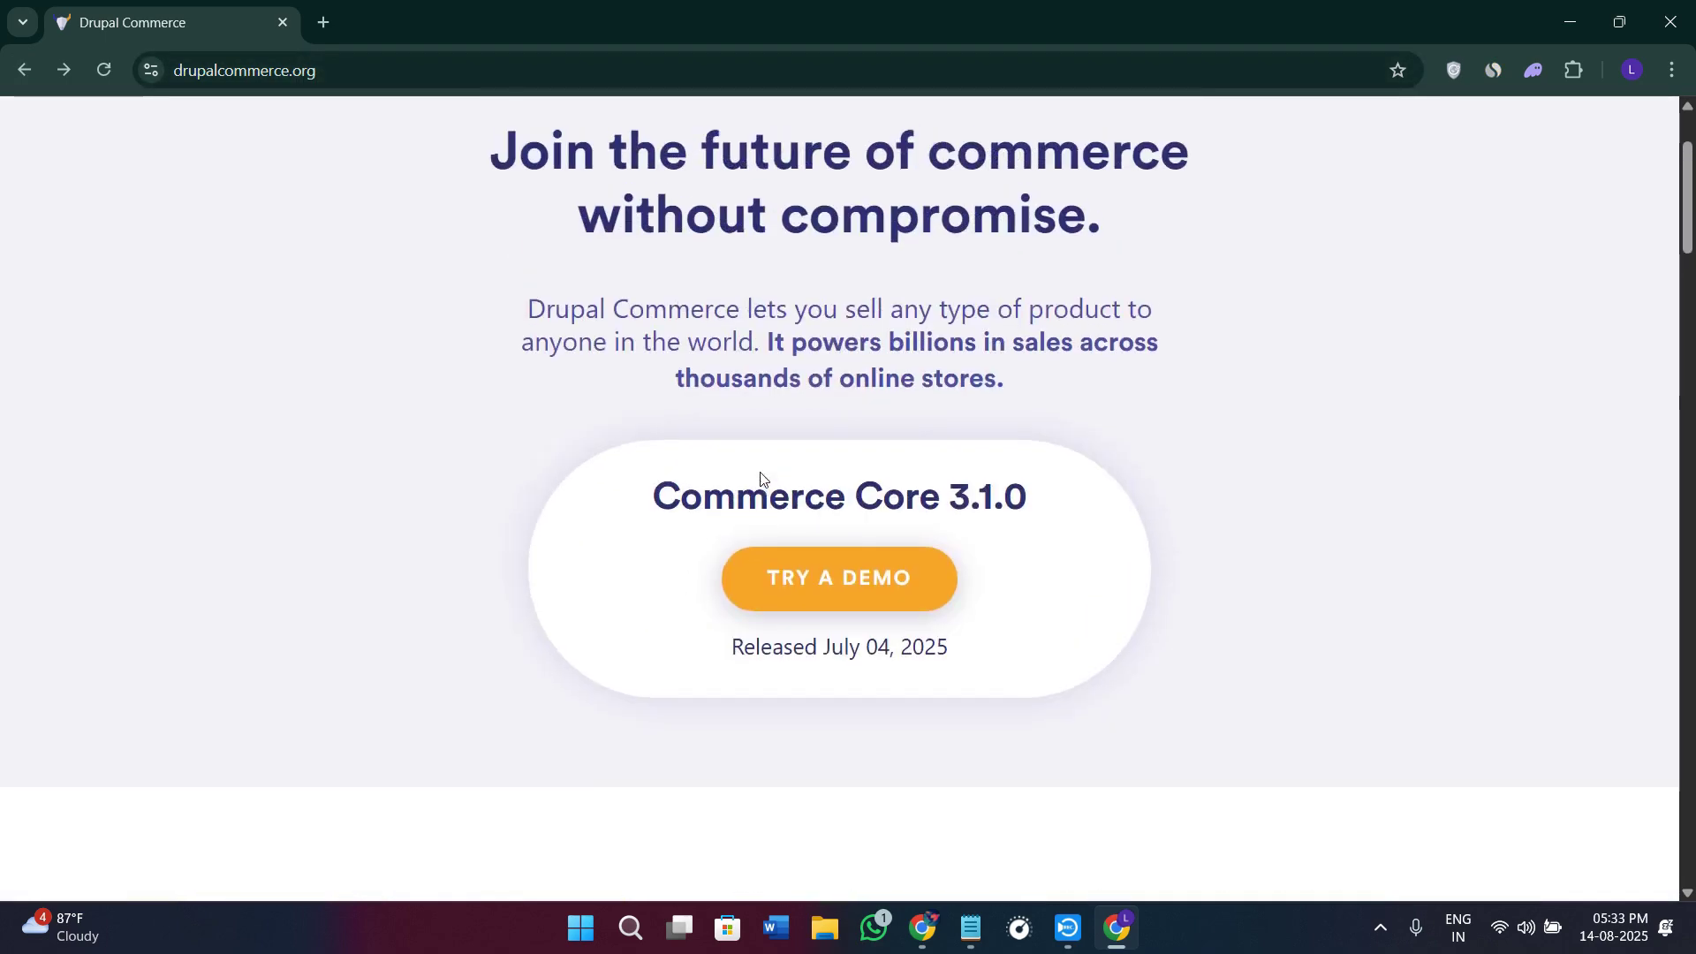
pyautogui.scroll(2, 758, 479)
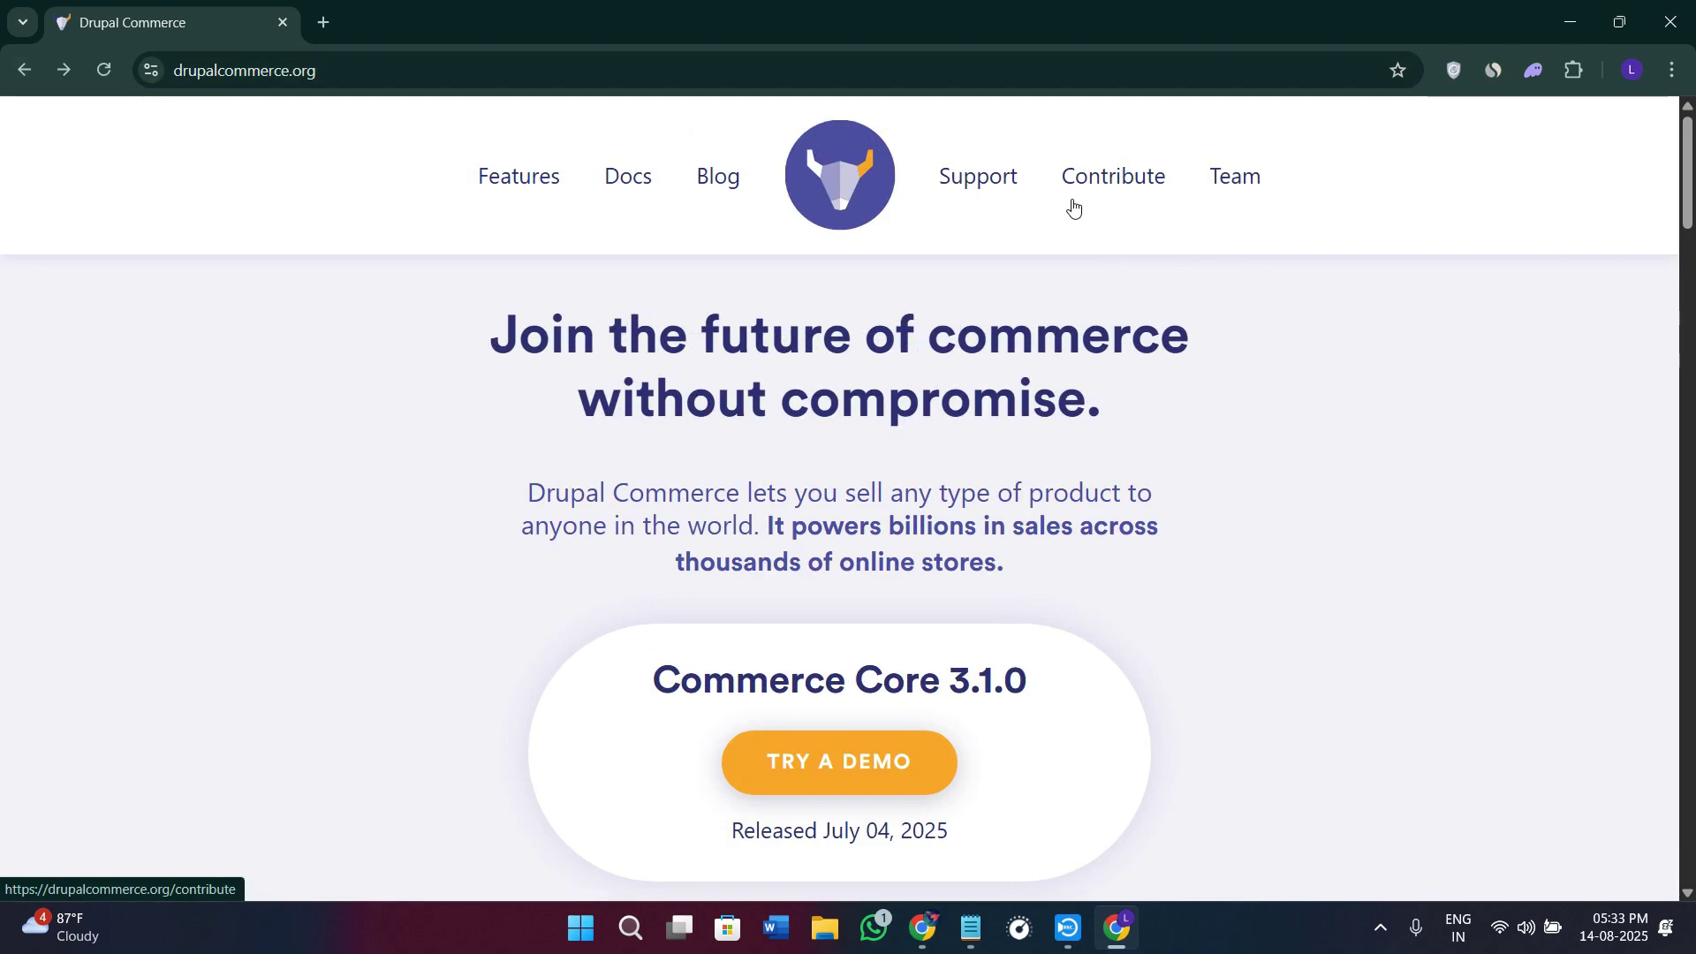
pyautogui.scroll(-2, 1127, 504)
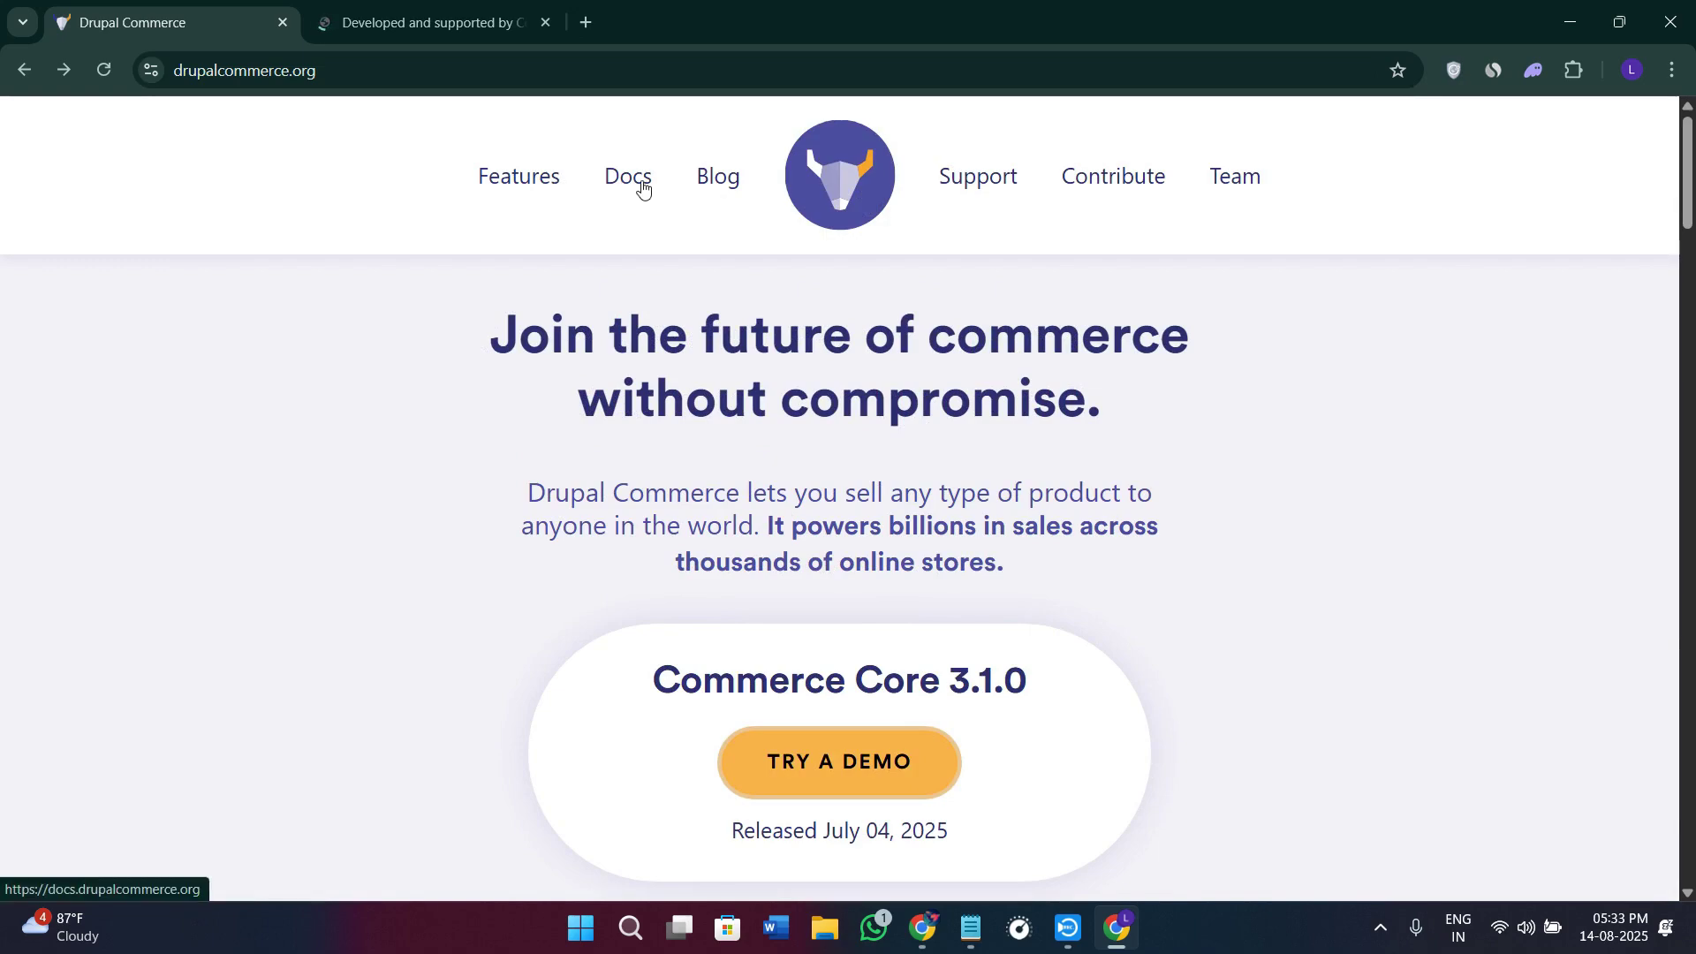
pyautogui.click(743, 193)
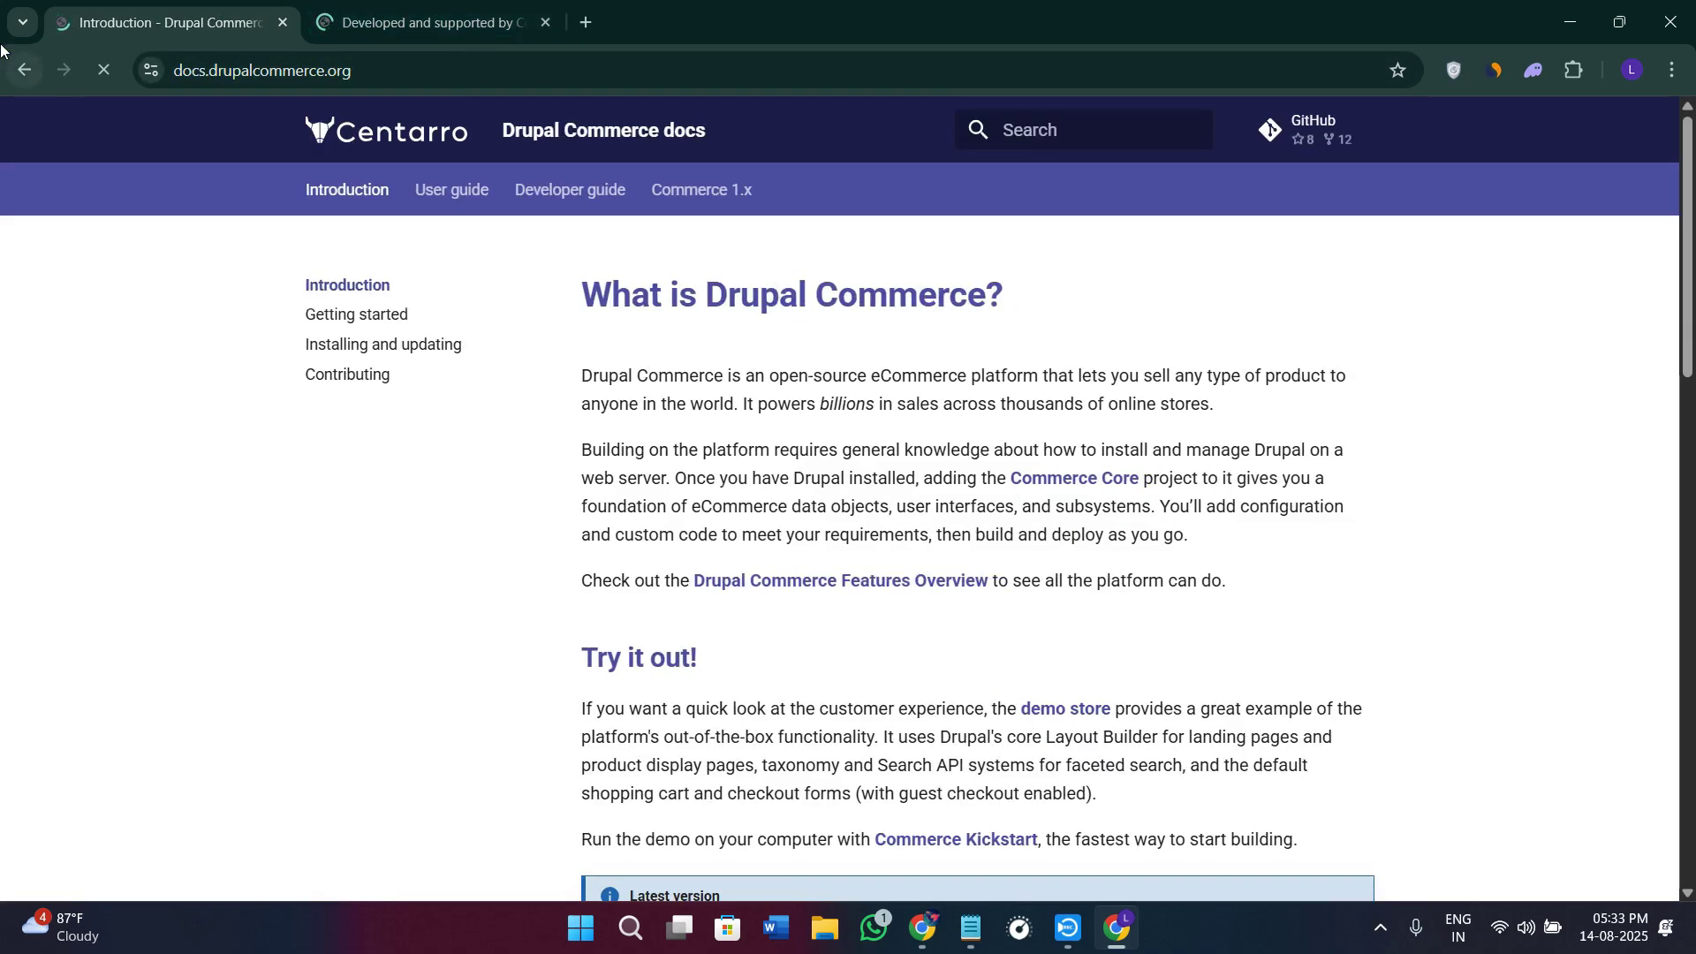
pyautogui.click(25, 69)
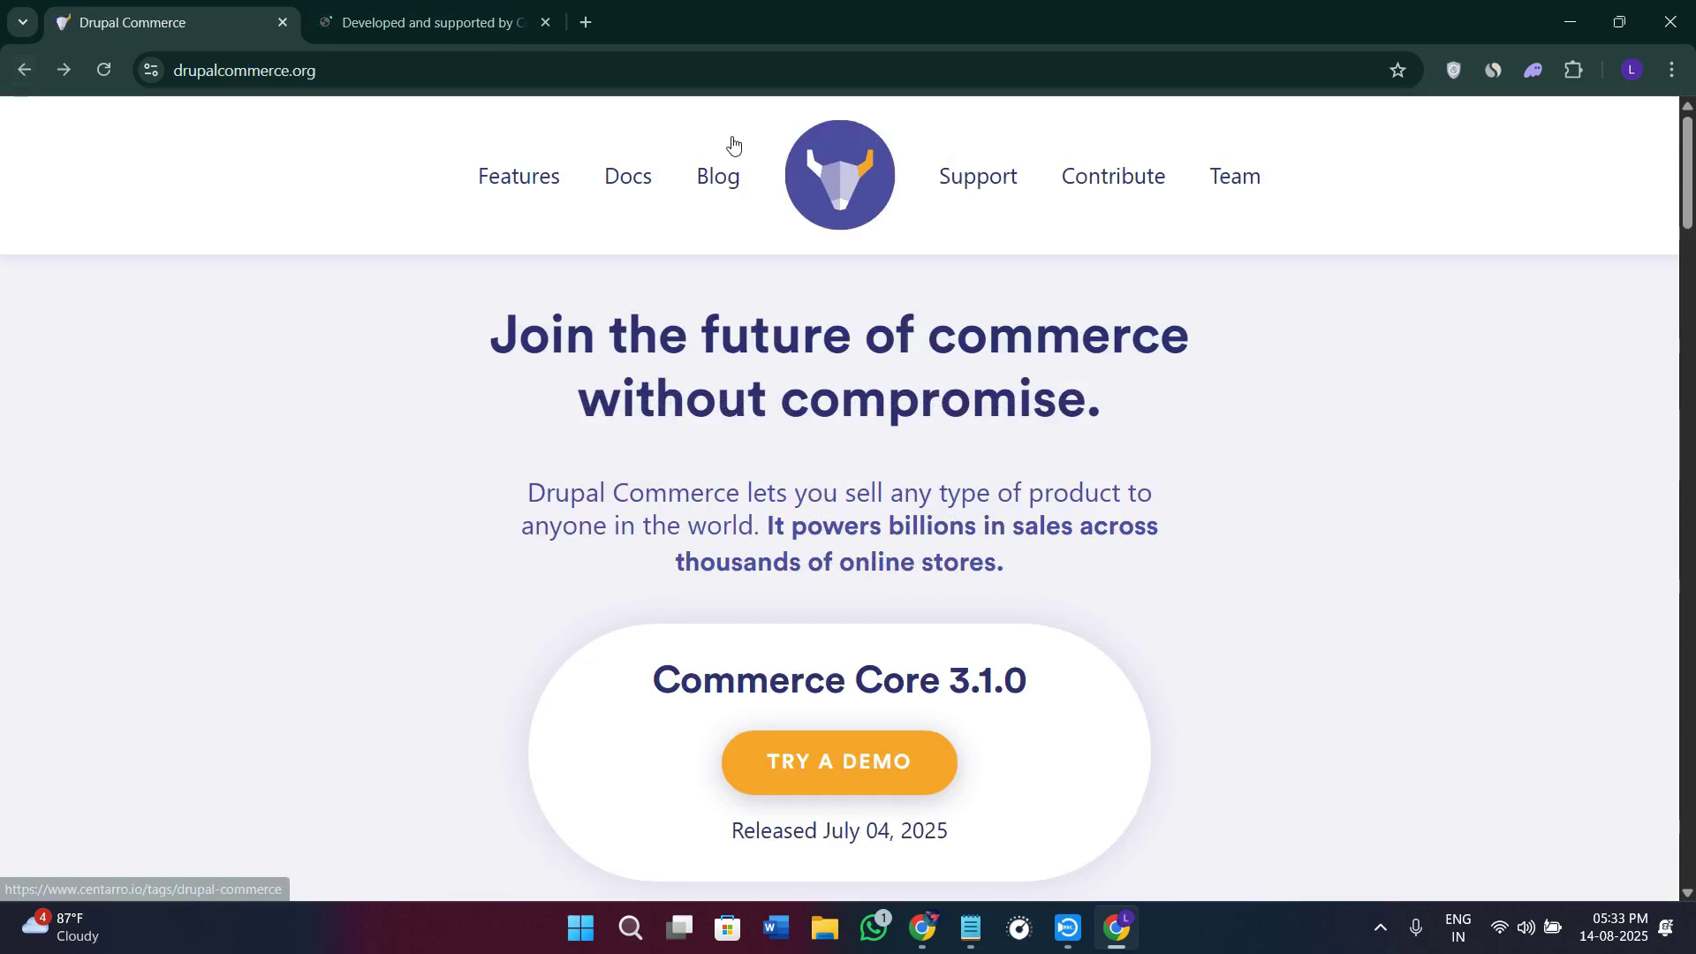
pyautogui.click(712, 176)
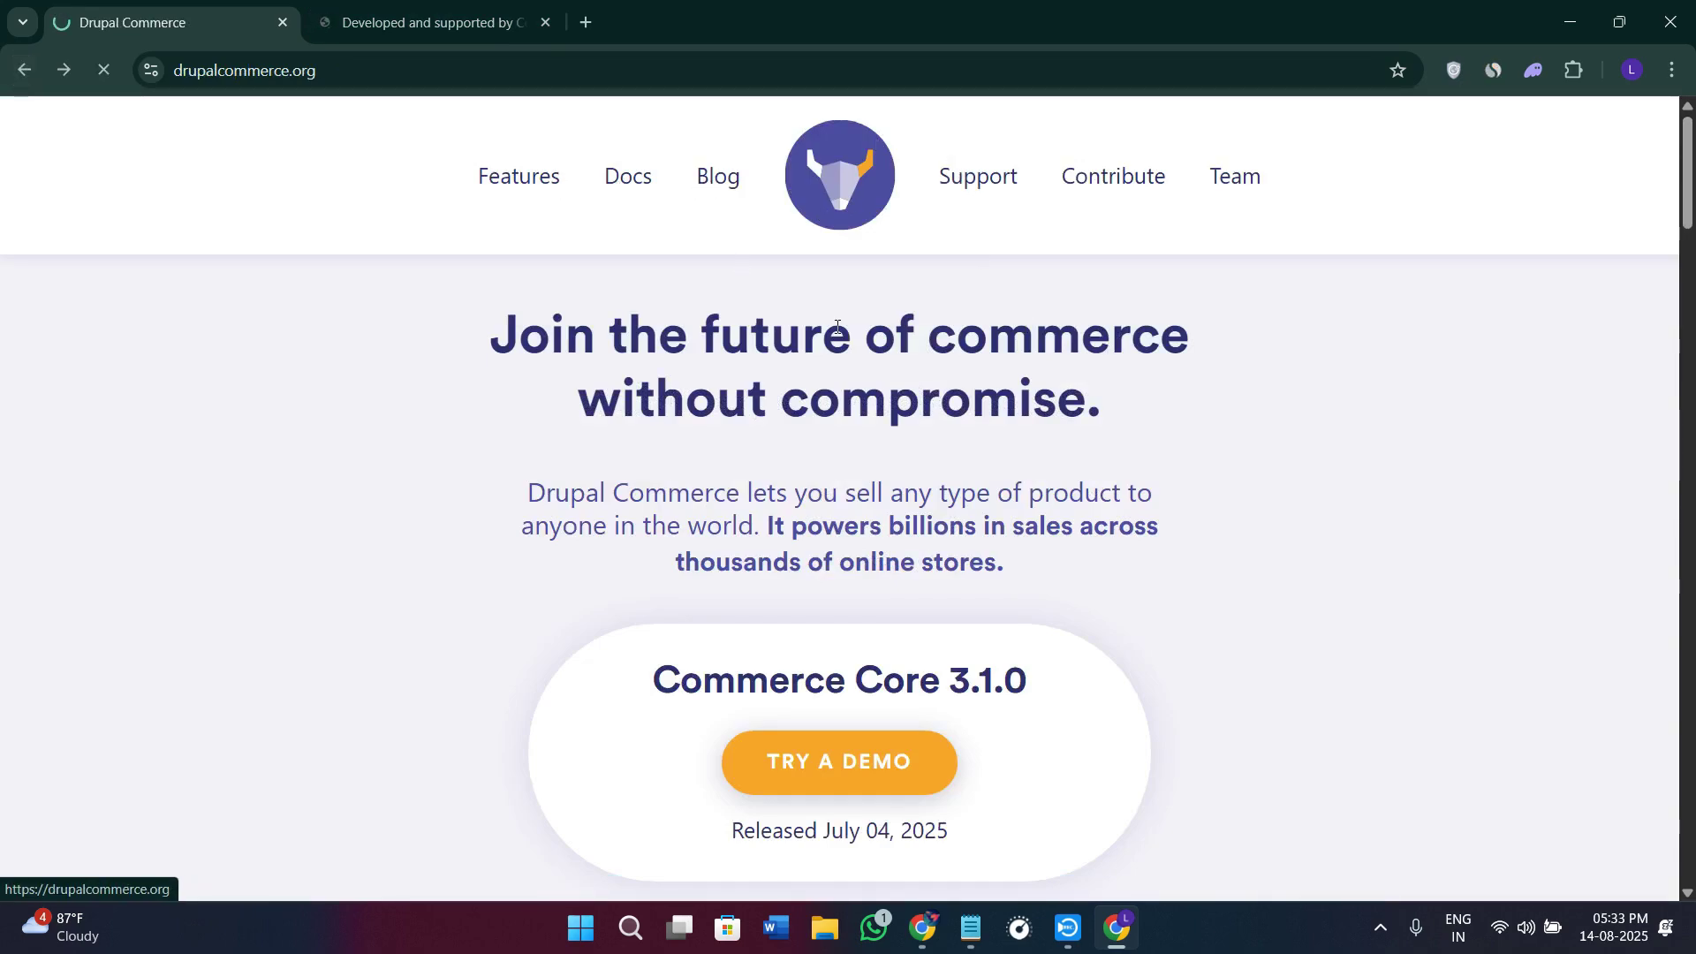
pyautogui.click(436, 21)
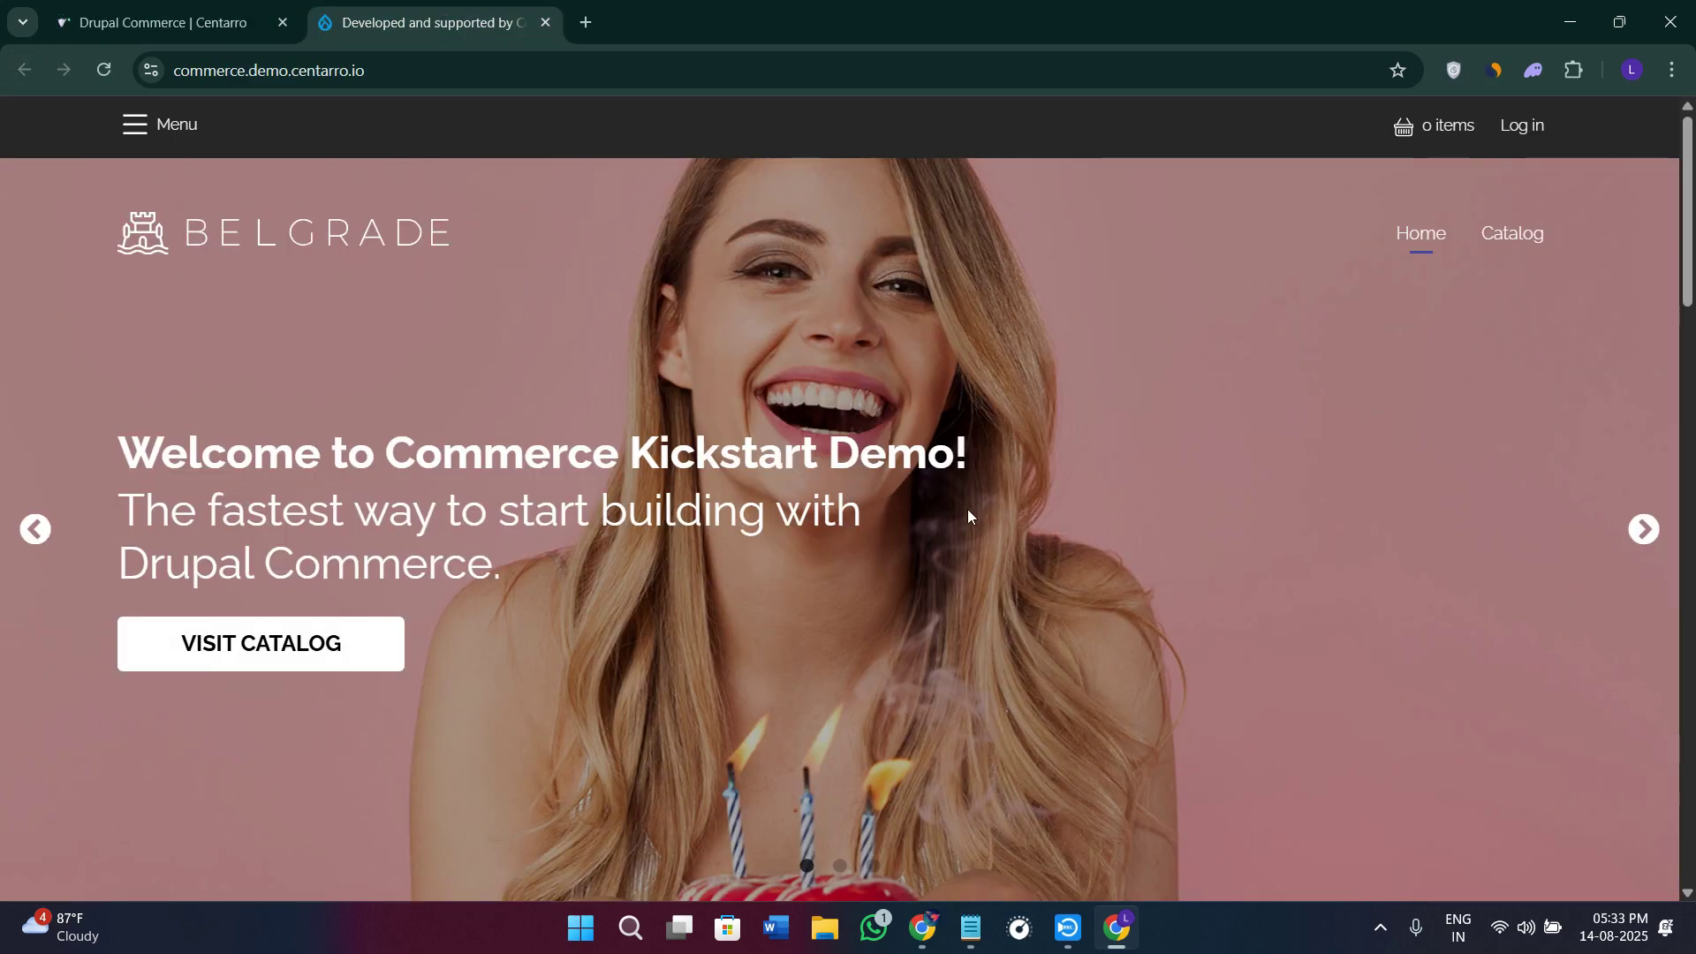
# - Scroll the Commerce Kickstart demo homepage through new products to the footer, then back to top
pyautogui.click(188, 14)
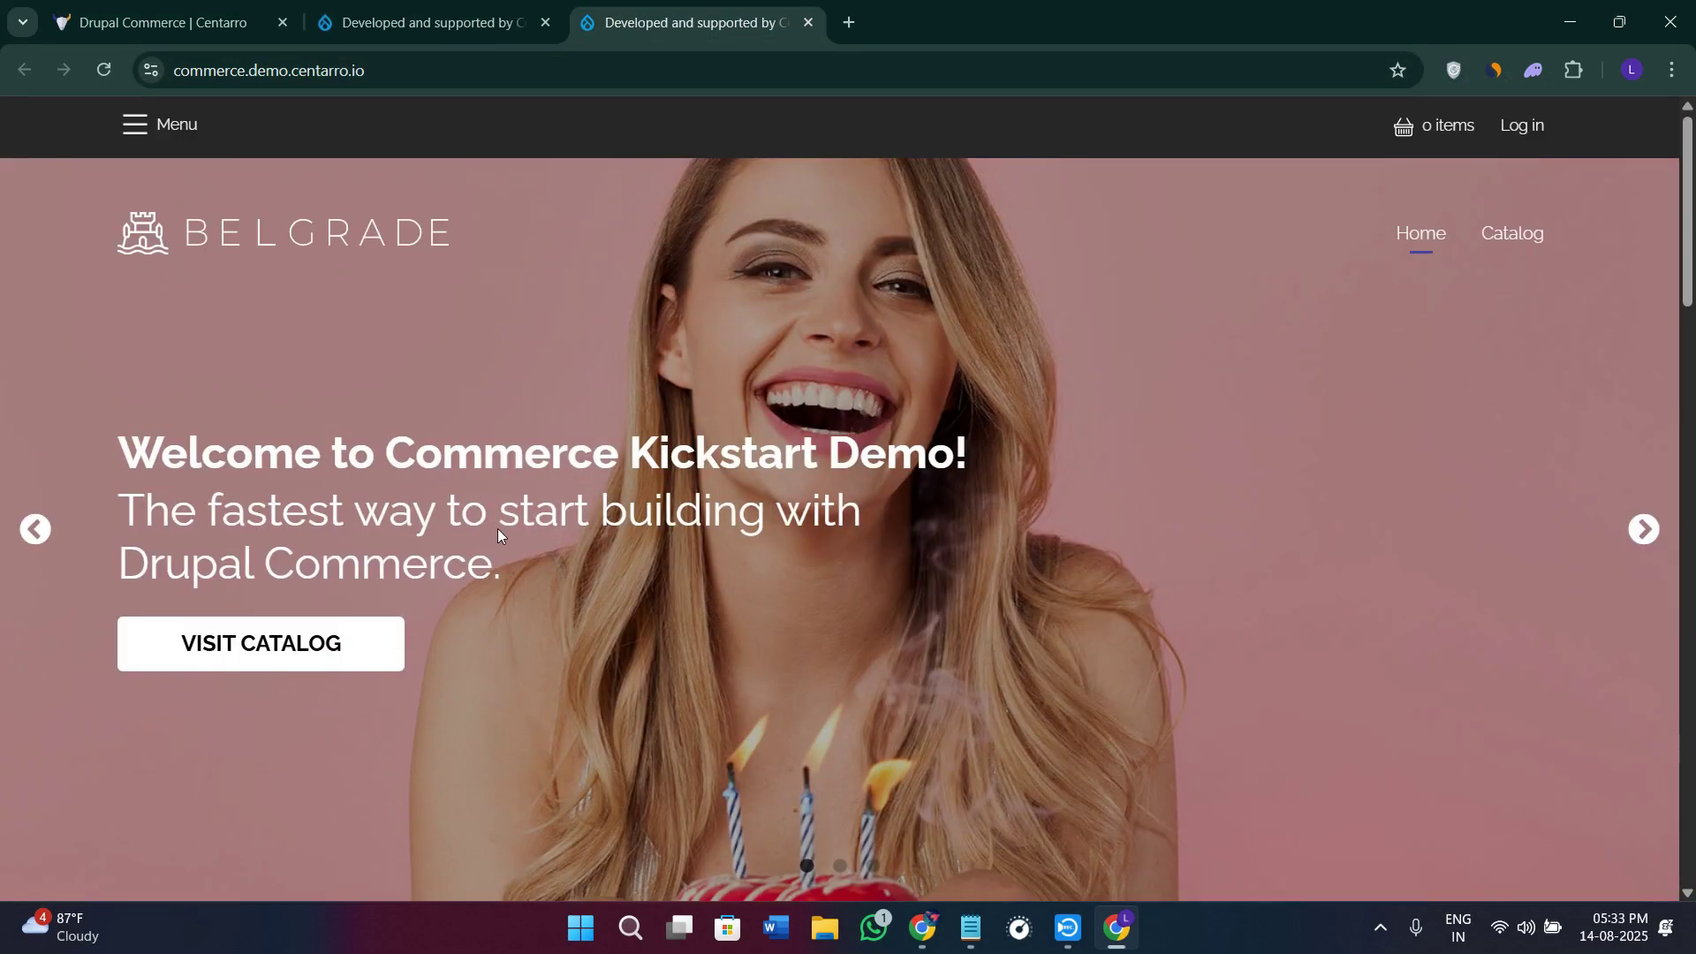
pyautogui.scroll(-5, 473, 630)
pyautogui.scroll(-2, 469, 541)
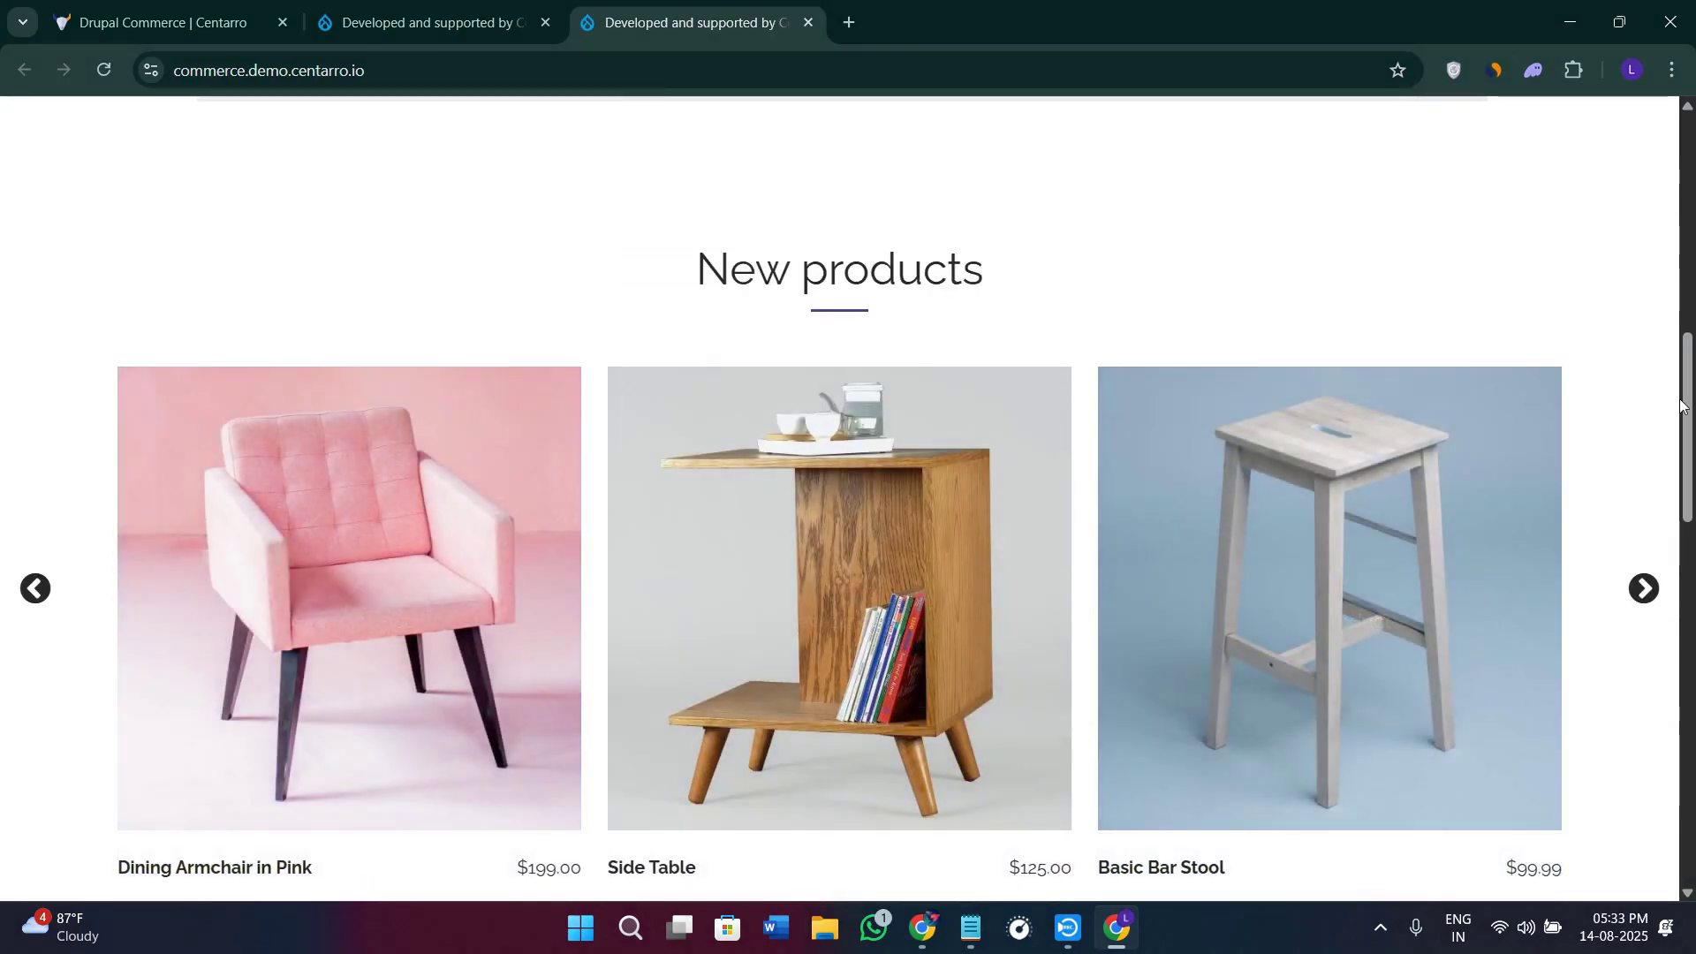
pyautogui.moveTo(1683, 408); pyautogui.dragTo(1691, 774)
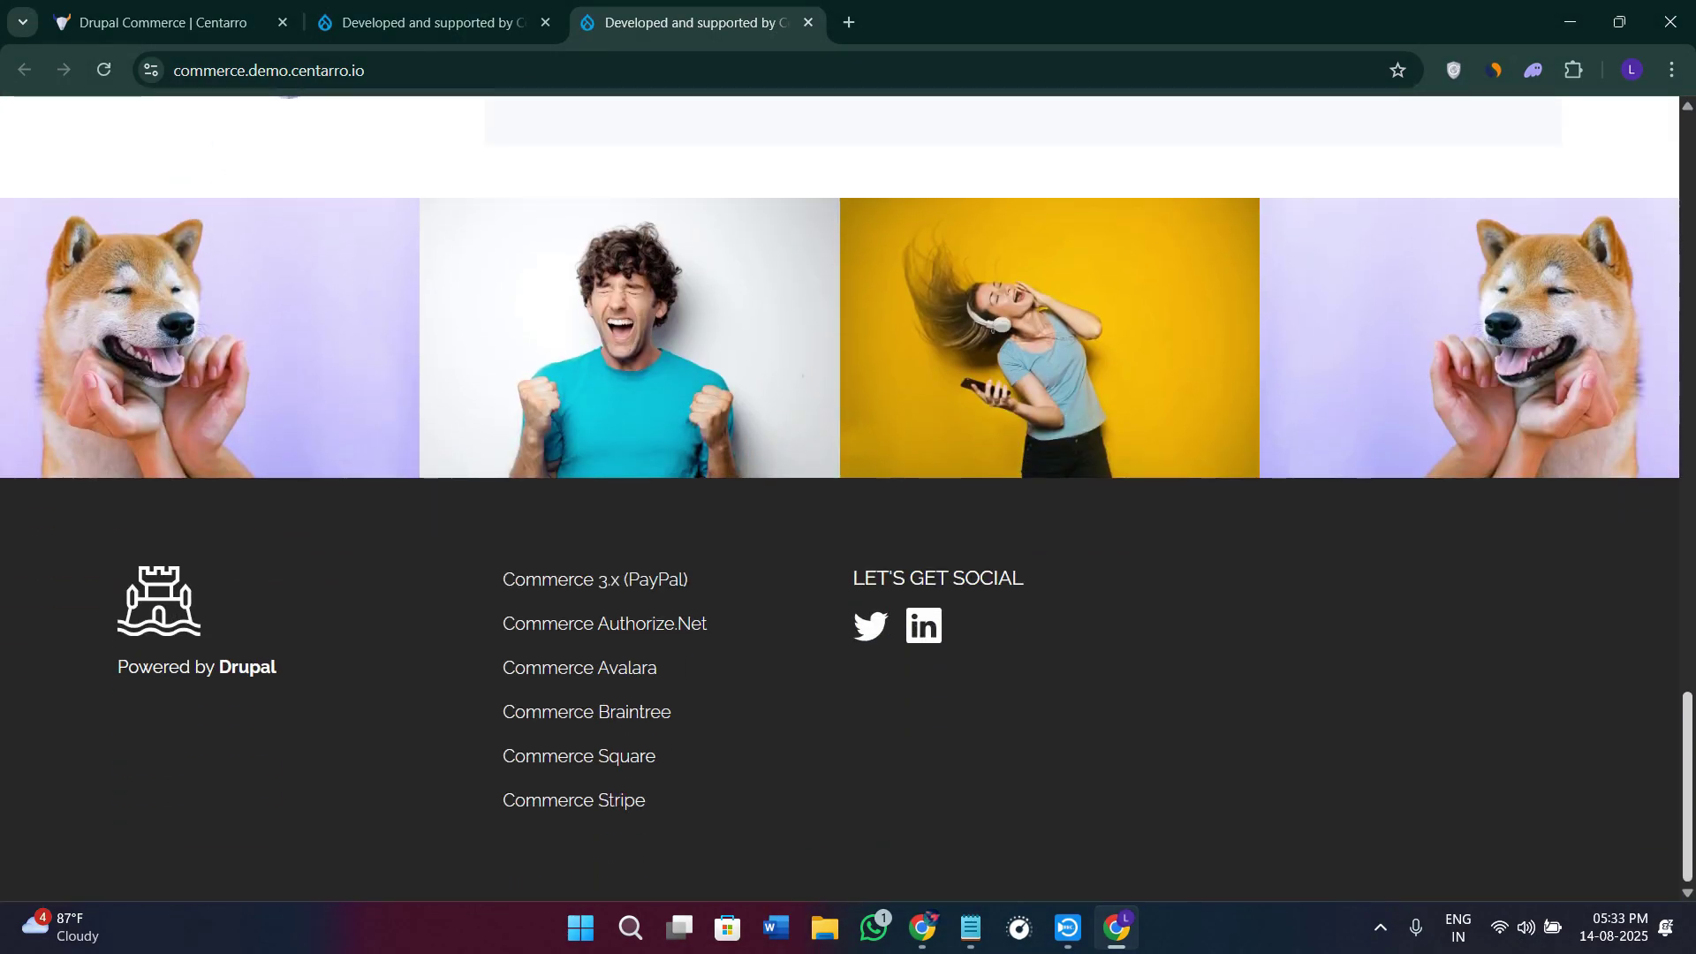
pyautogui.press('Home')
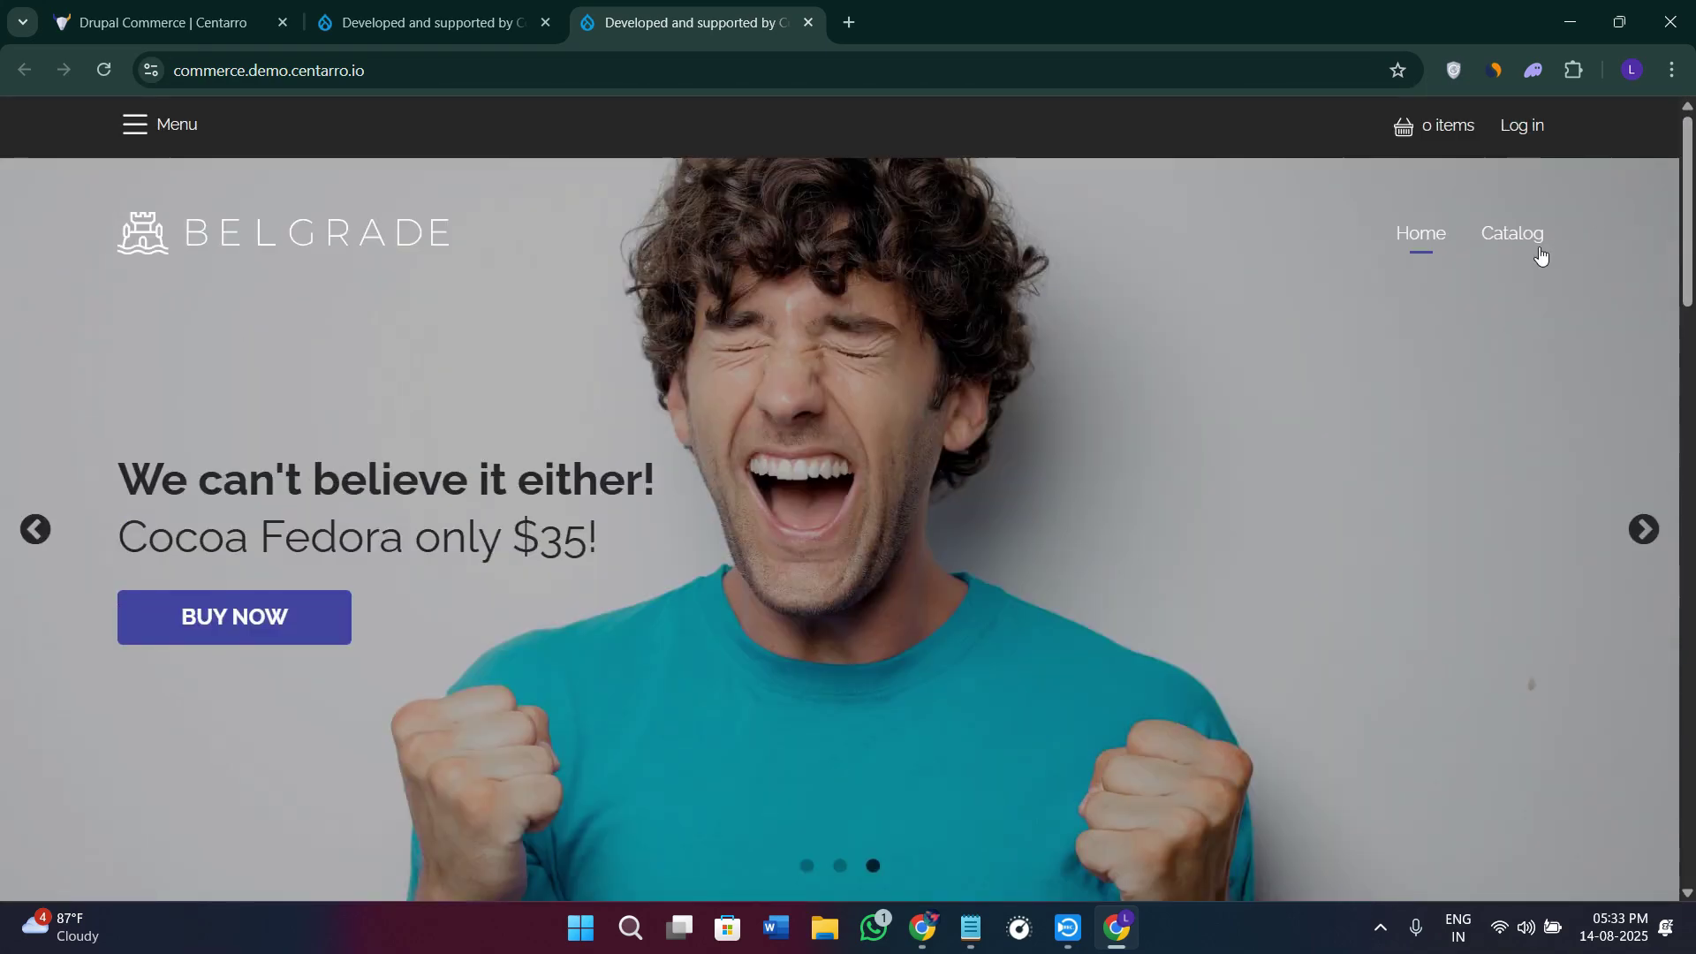
# - Open the demo store's login page and its empty Create new account form
pyautogui.click(1506, 139)
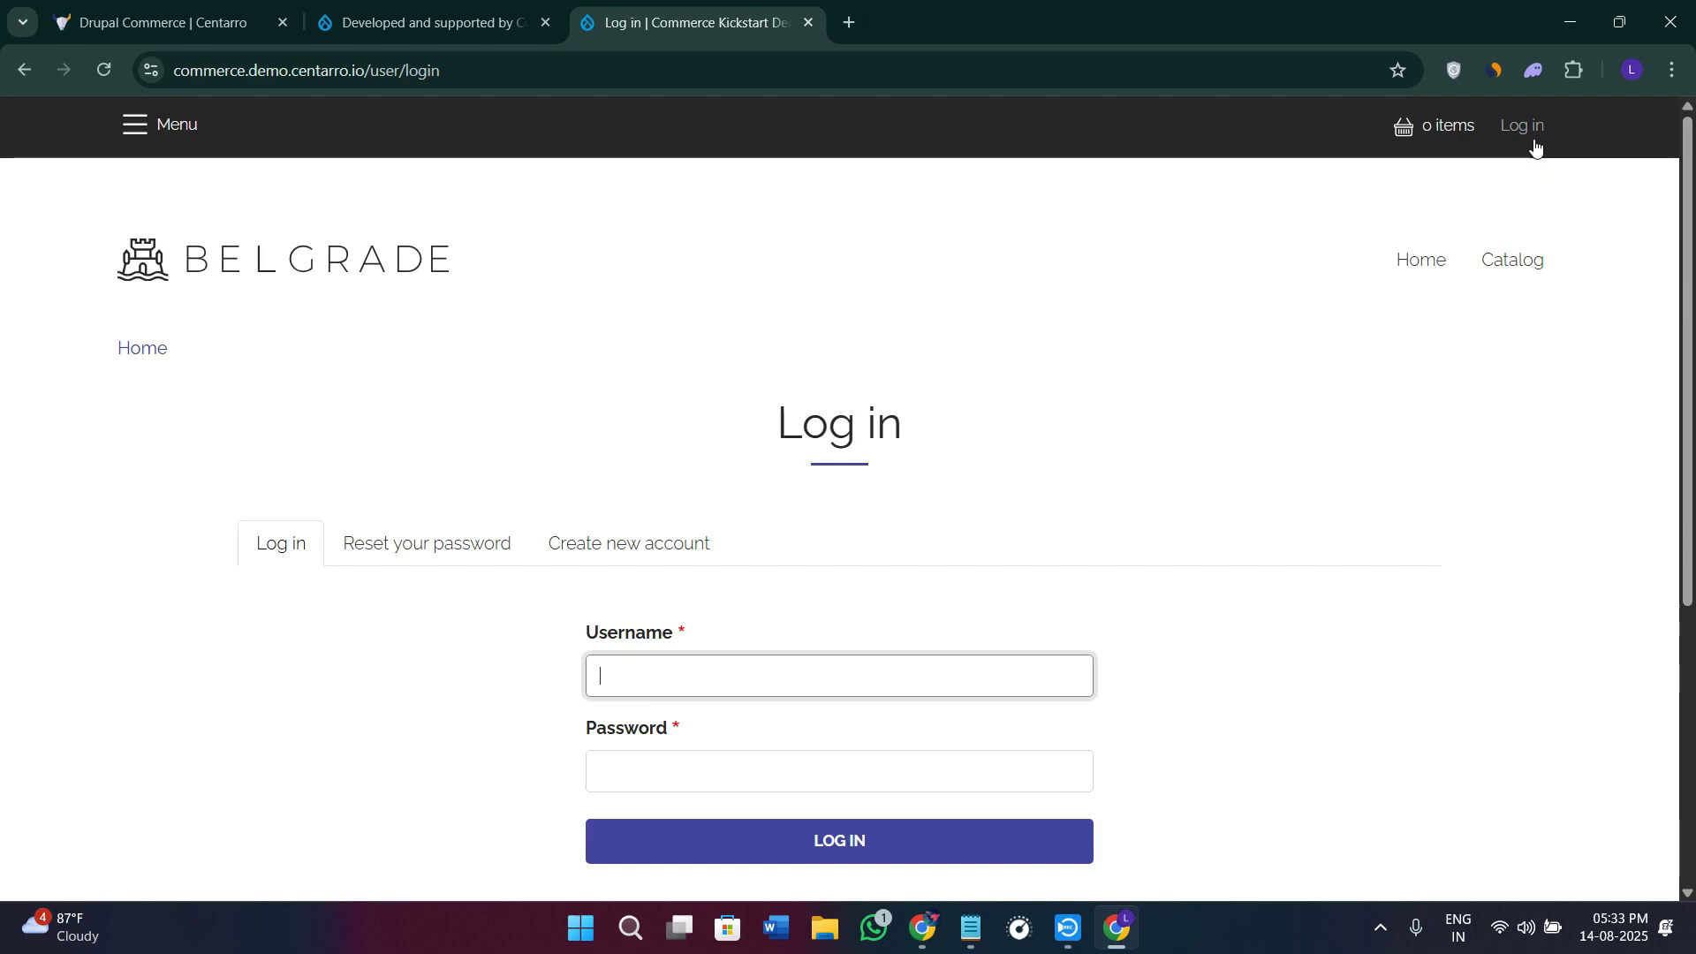
pyautogui.scroll(-2, 1455, 390)
pyautogui.scroll(-2, 1456, 390)
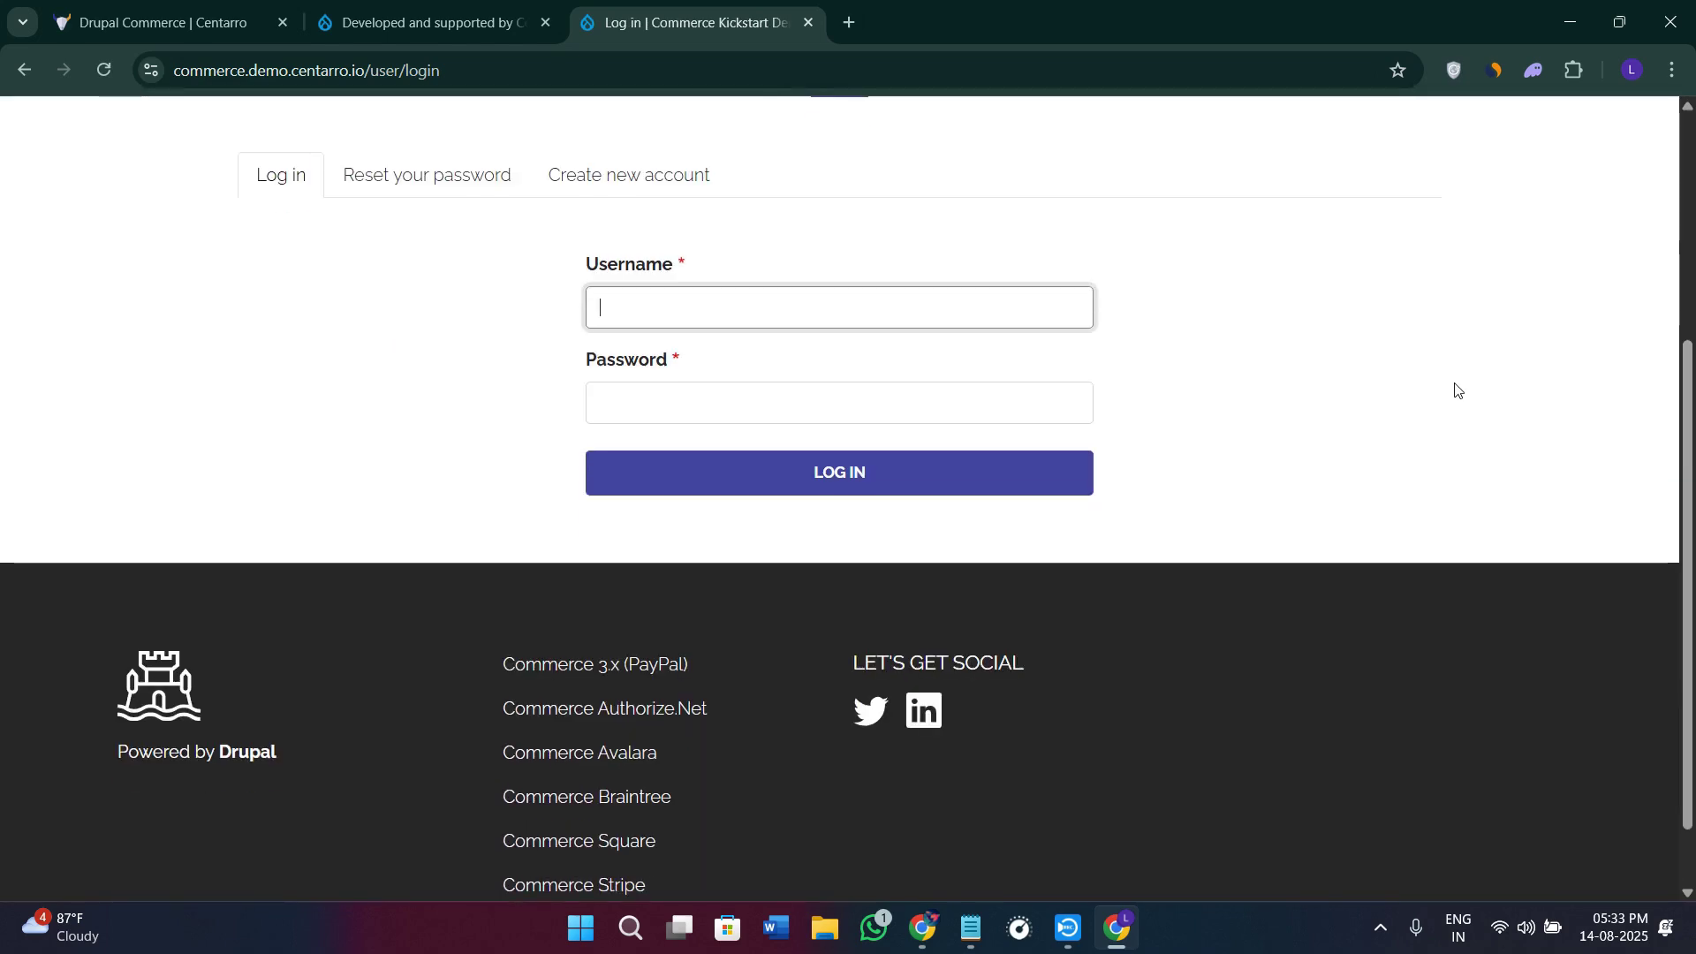
pyautogui.scroll(2, 1455, 386)
pyautogui.click(669, 355)
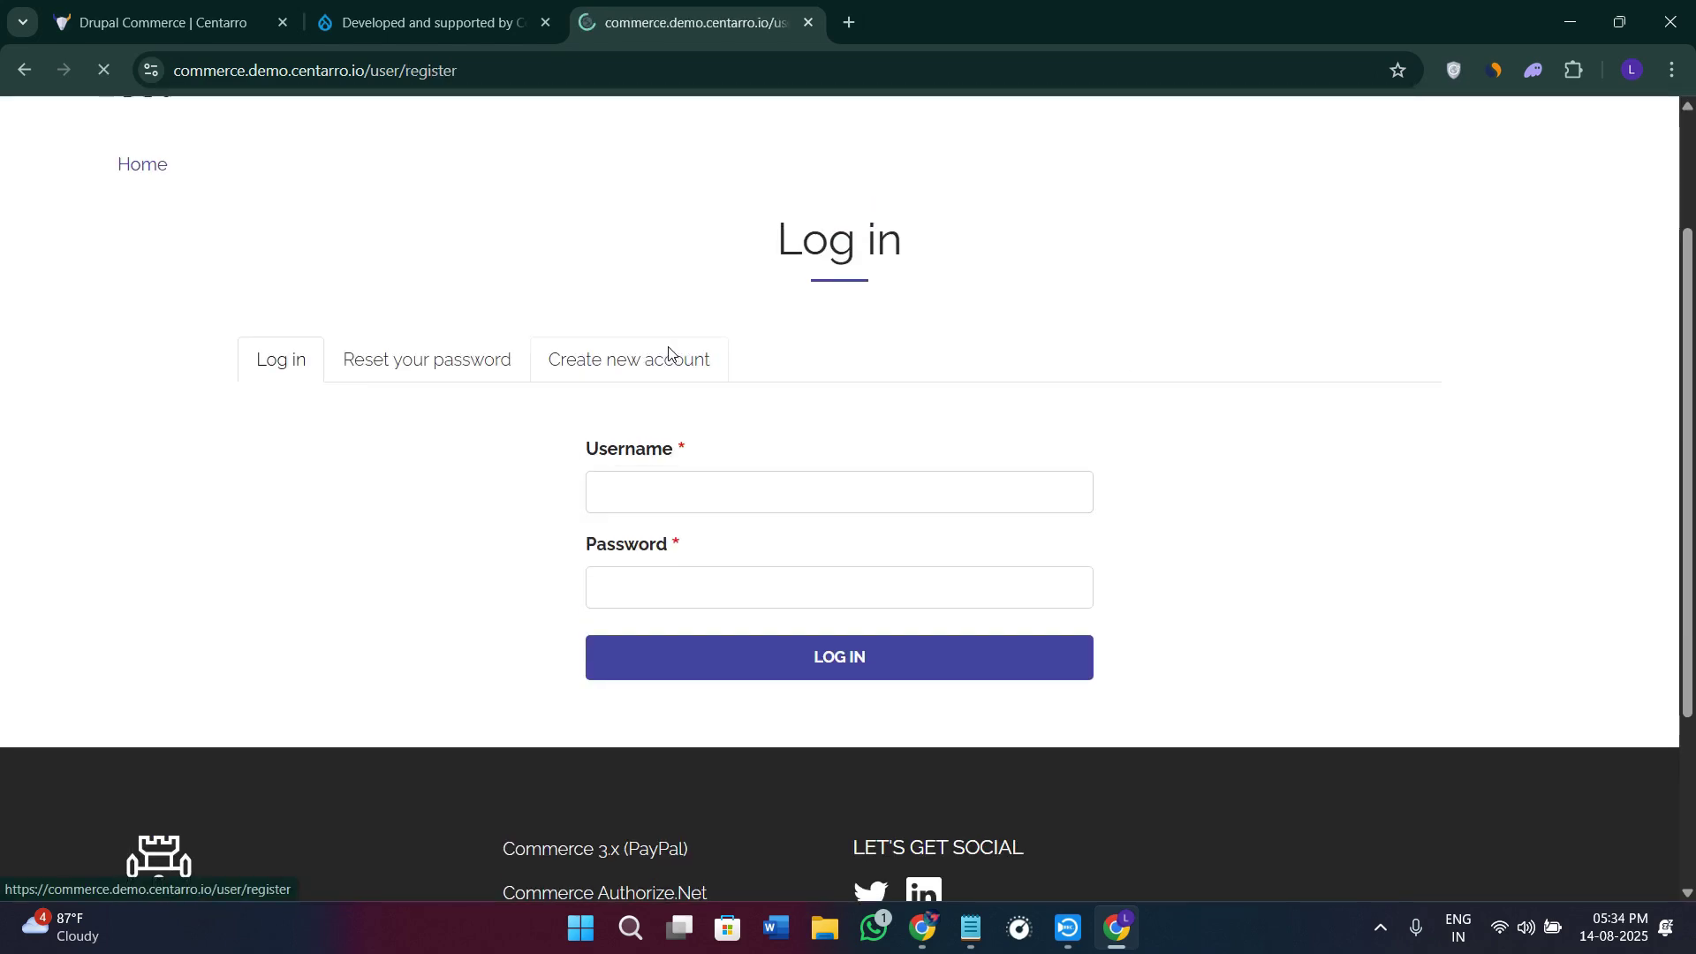
pyautogui.scroll(-2, 684, 423)
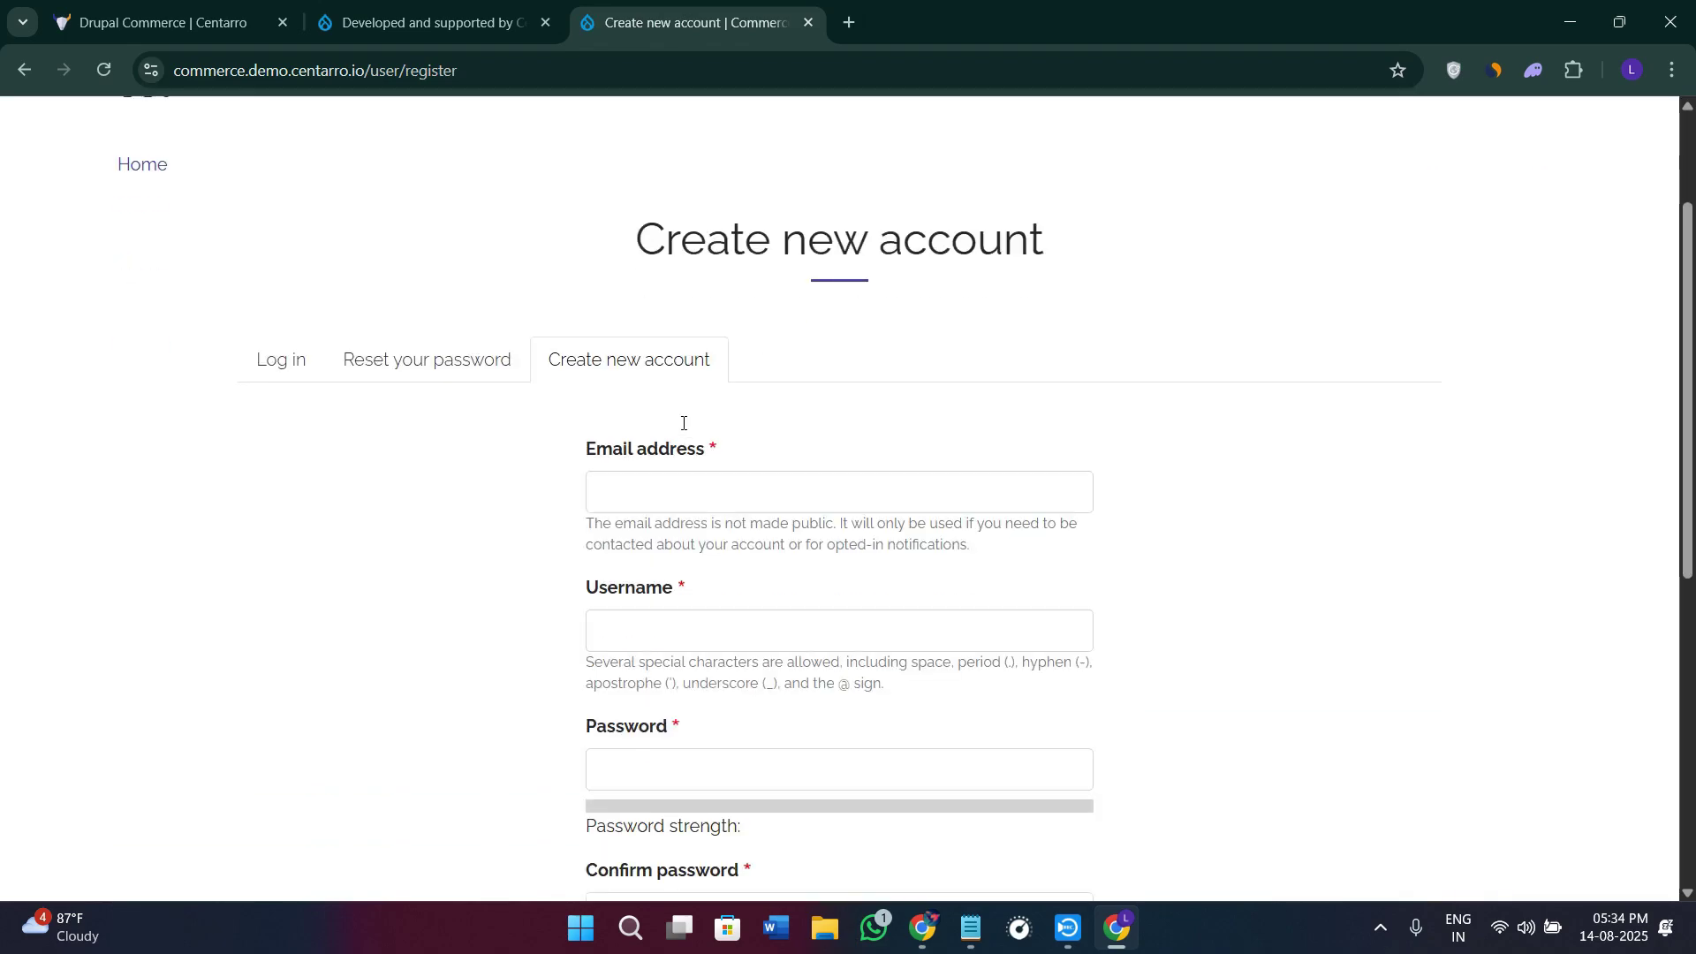
pyautogui.scroll(-2, 684, 423)
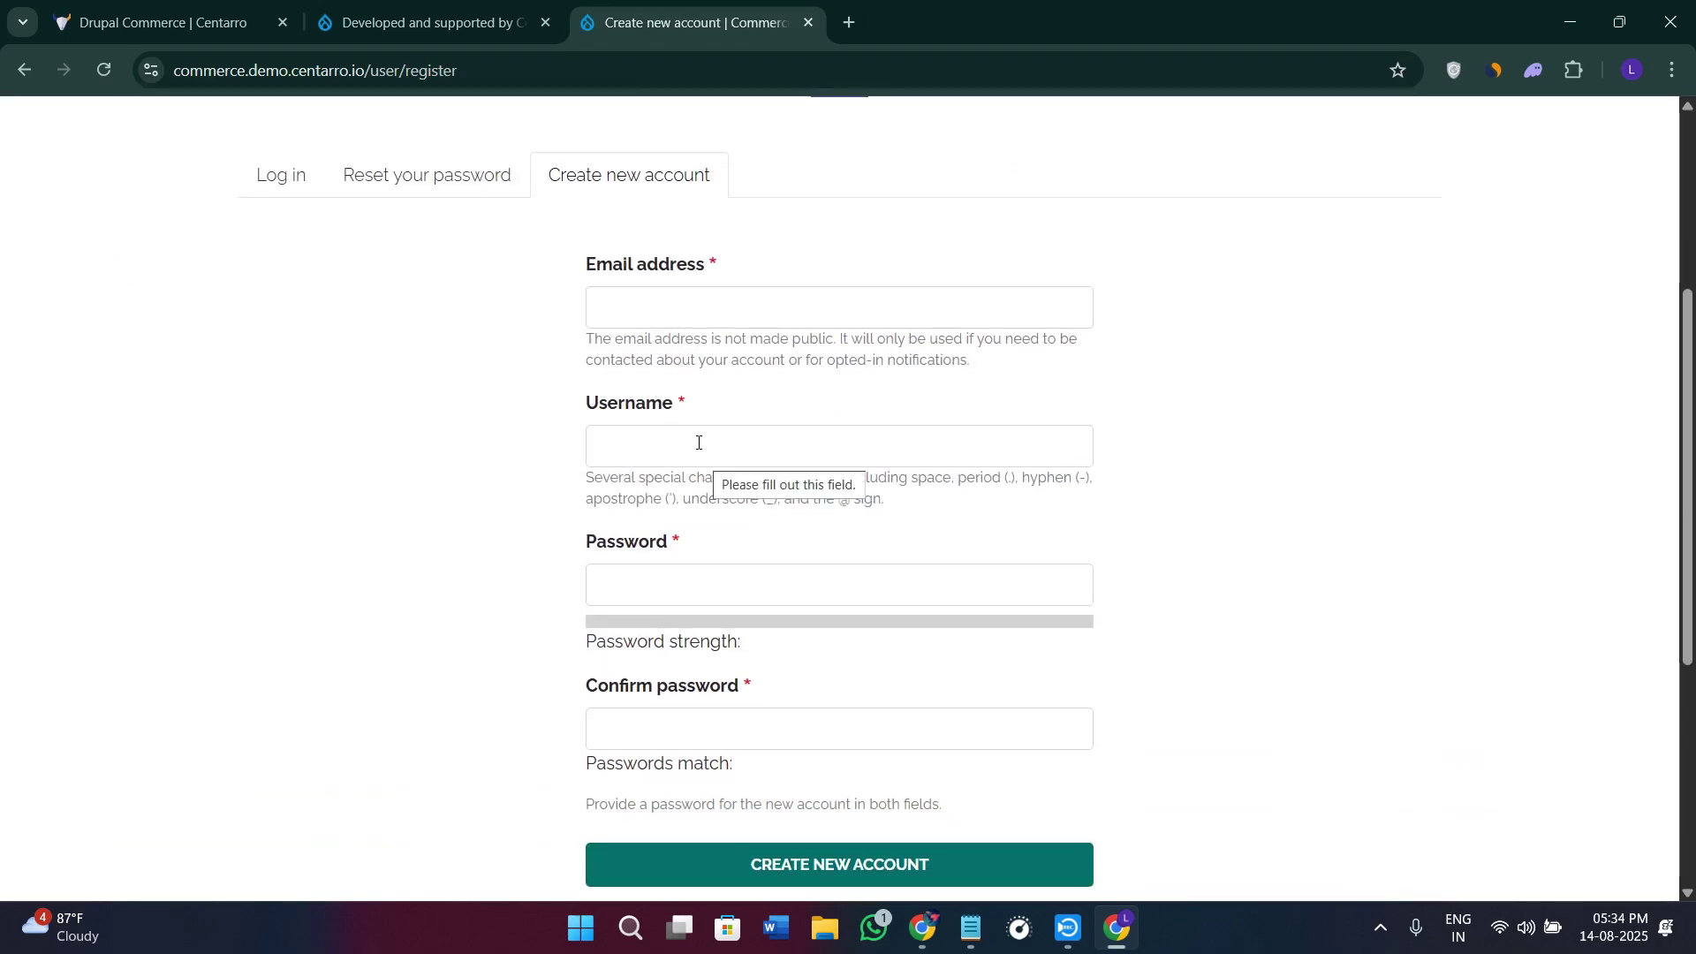
pyautogui.scroll(-2, 724, 671)
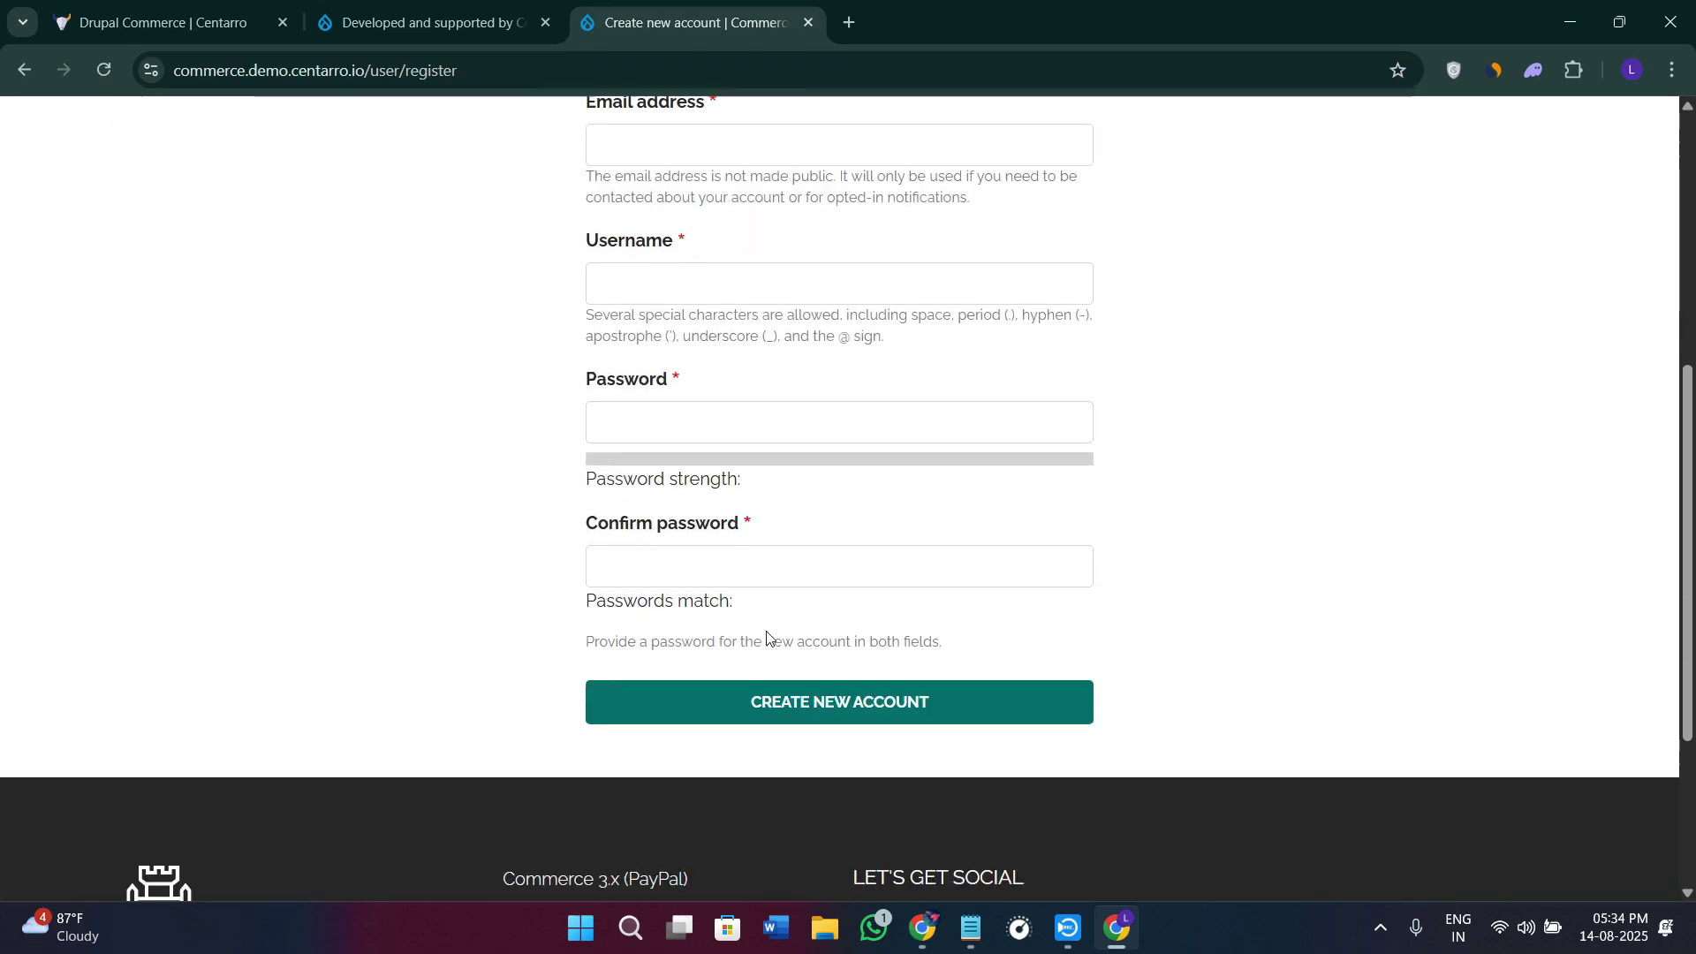
pyautogui.scroll(-2, 768, 637)
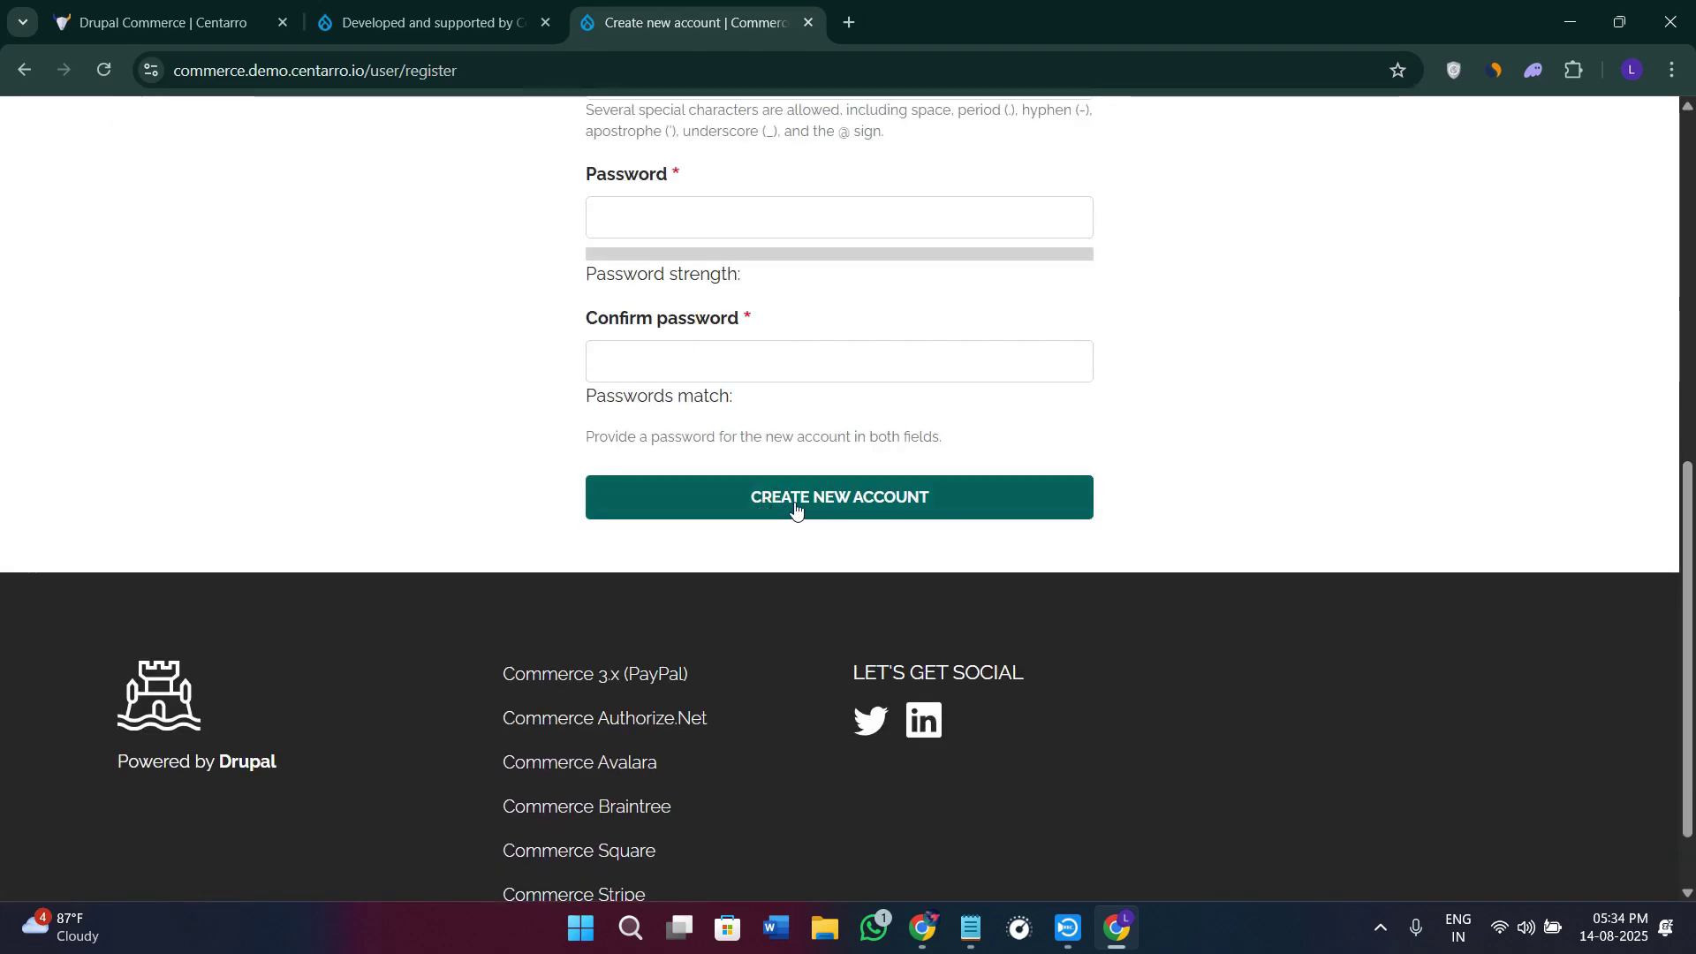
# - Return to drupalcommerce.org's team section and open Meet Our Contributors' contributor analytics page
pyautogui.click(446, 27)
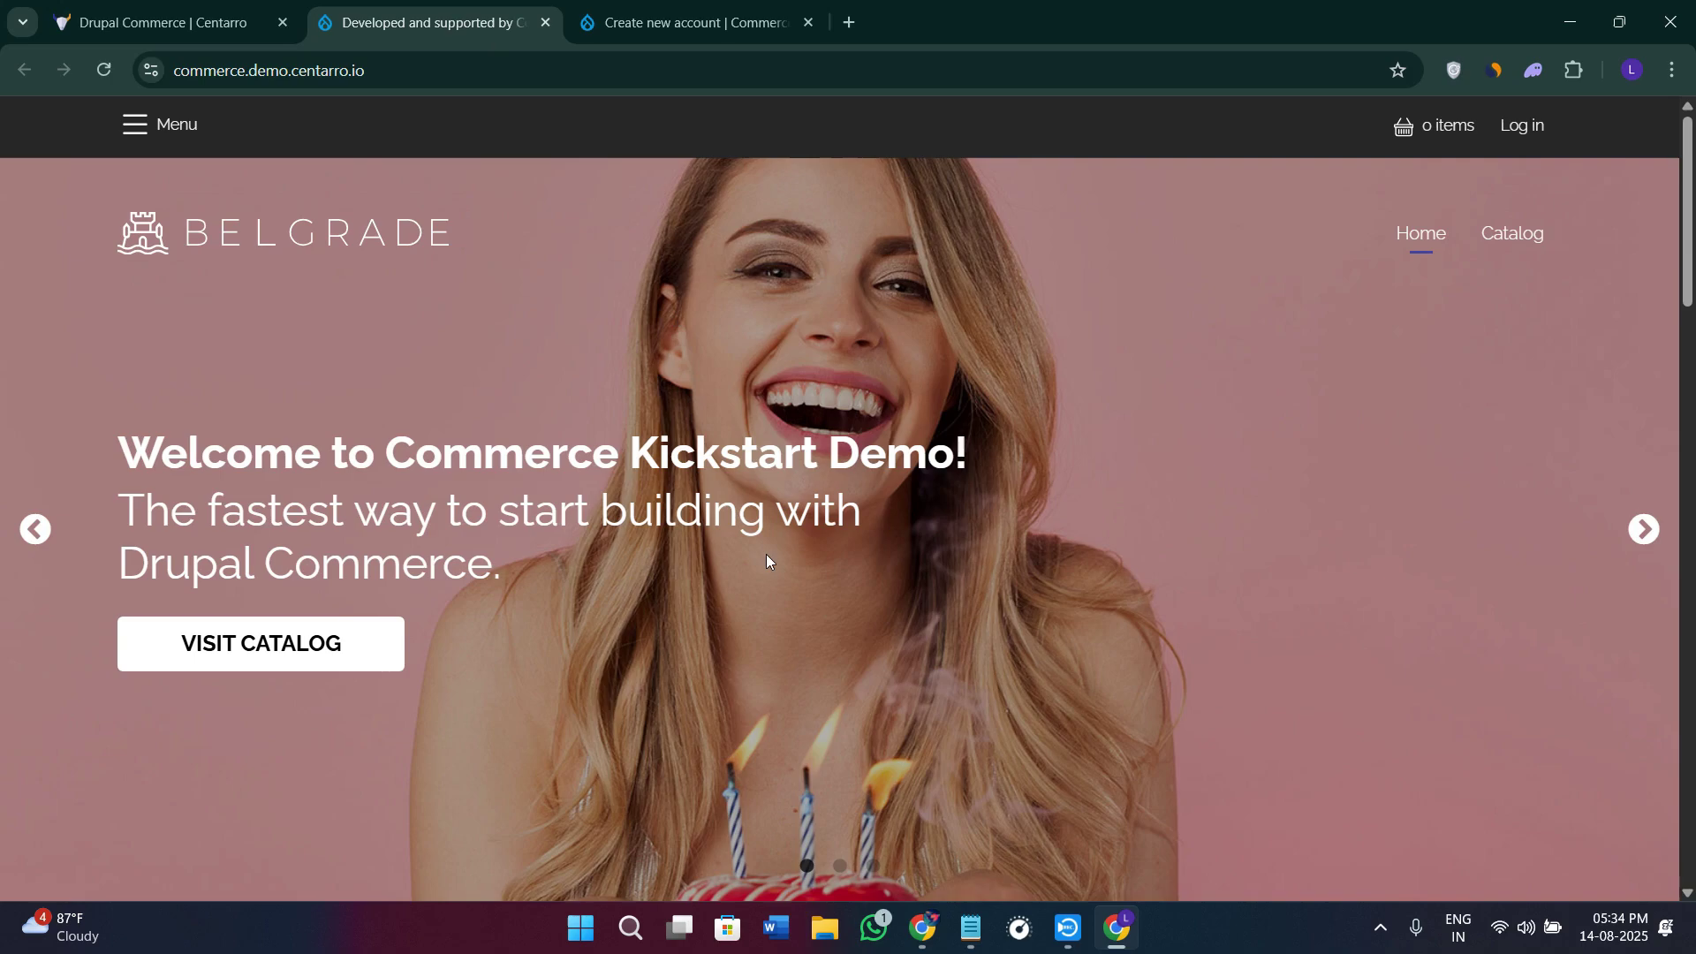
pyautogui.scroll(-1, 767, 564)
pyautogui.scroll(-3, 767, 564)
pyautogui.scroll(-1, 768, 564)
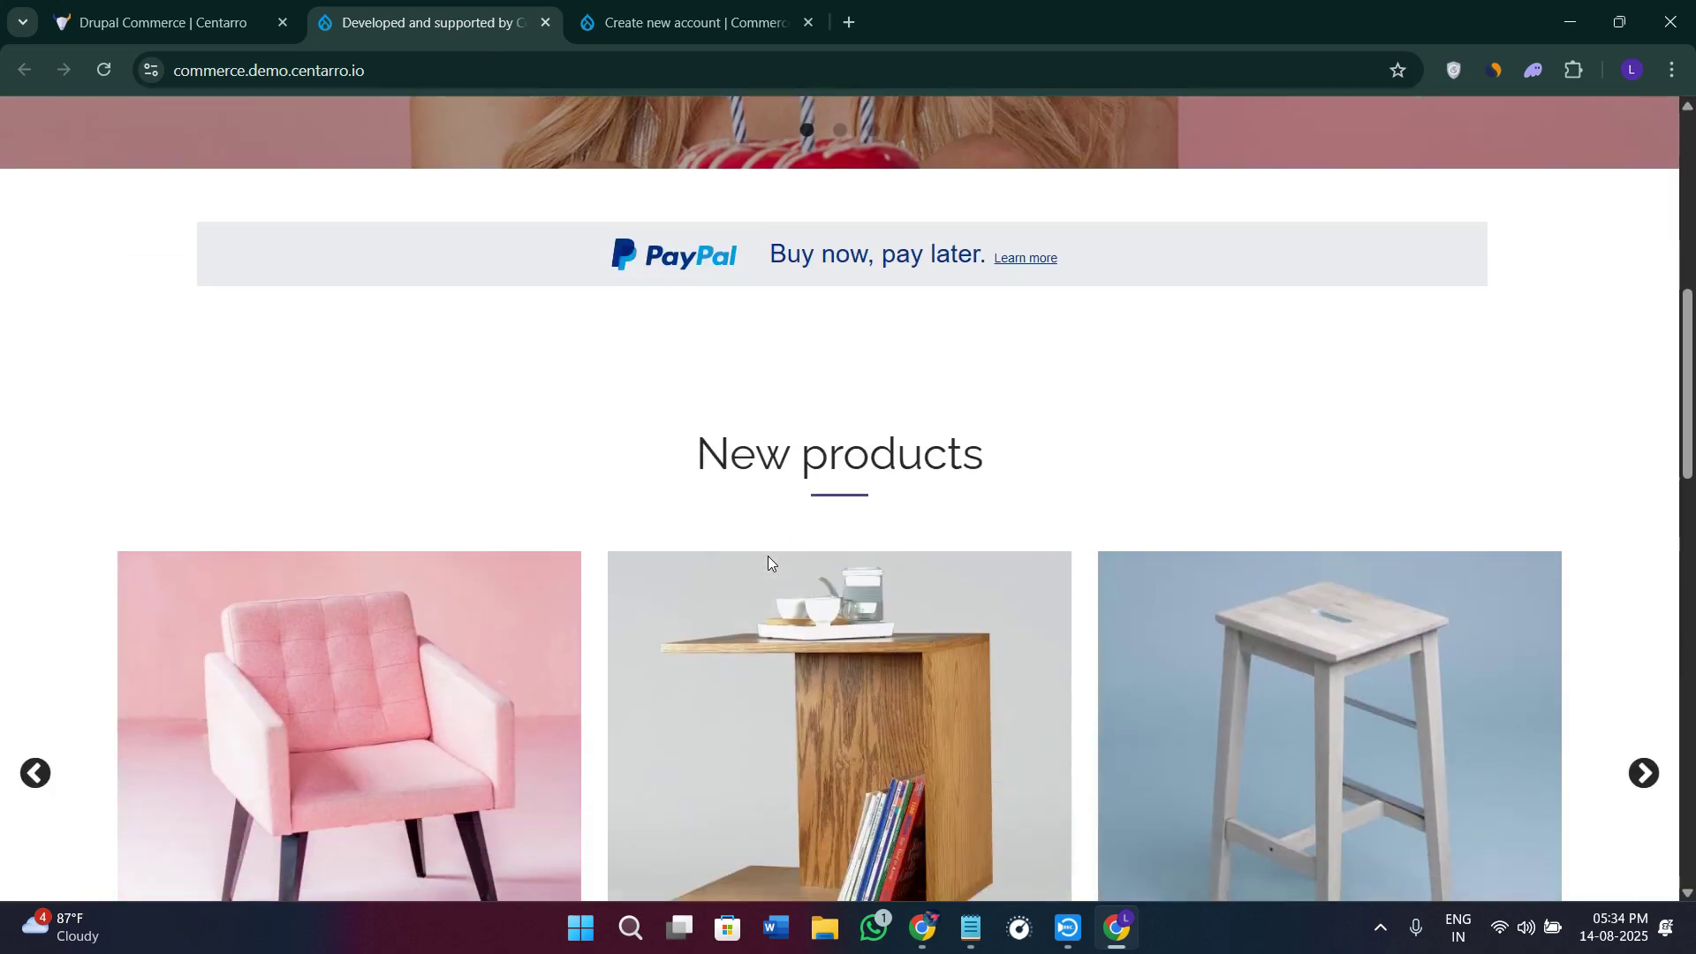
pyautogui.scroll(-1, 769, 571)
pyautogui.scroll(-2, 773, 576)
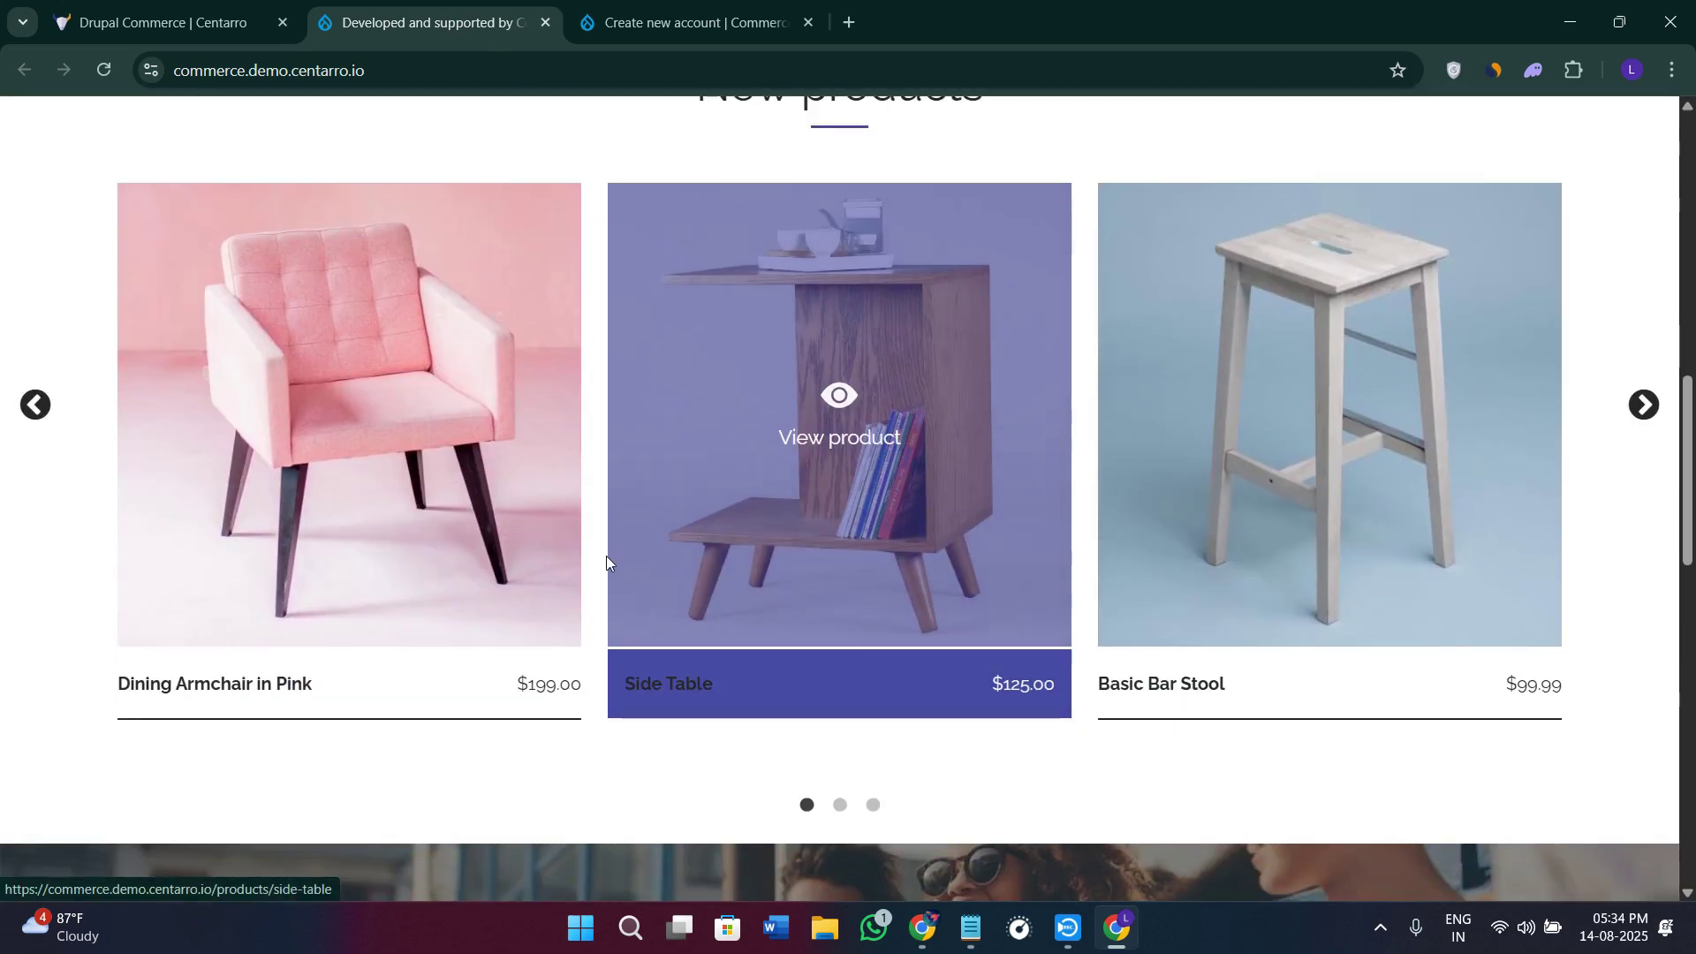
pyautogui.scroll(-1, 606, 554)
pyautogui.scroll(-3, 1078, 557)
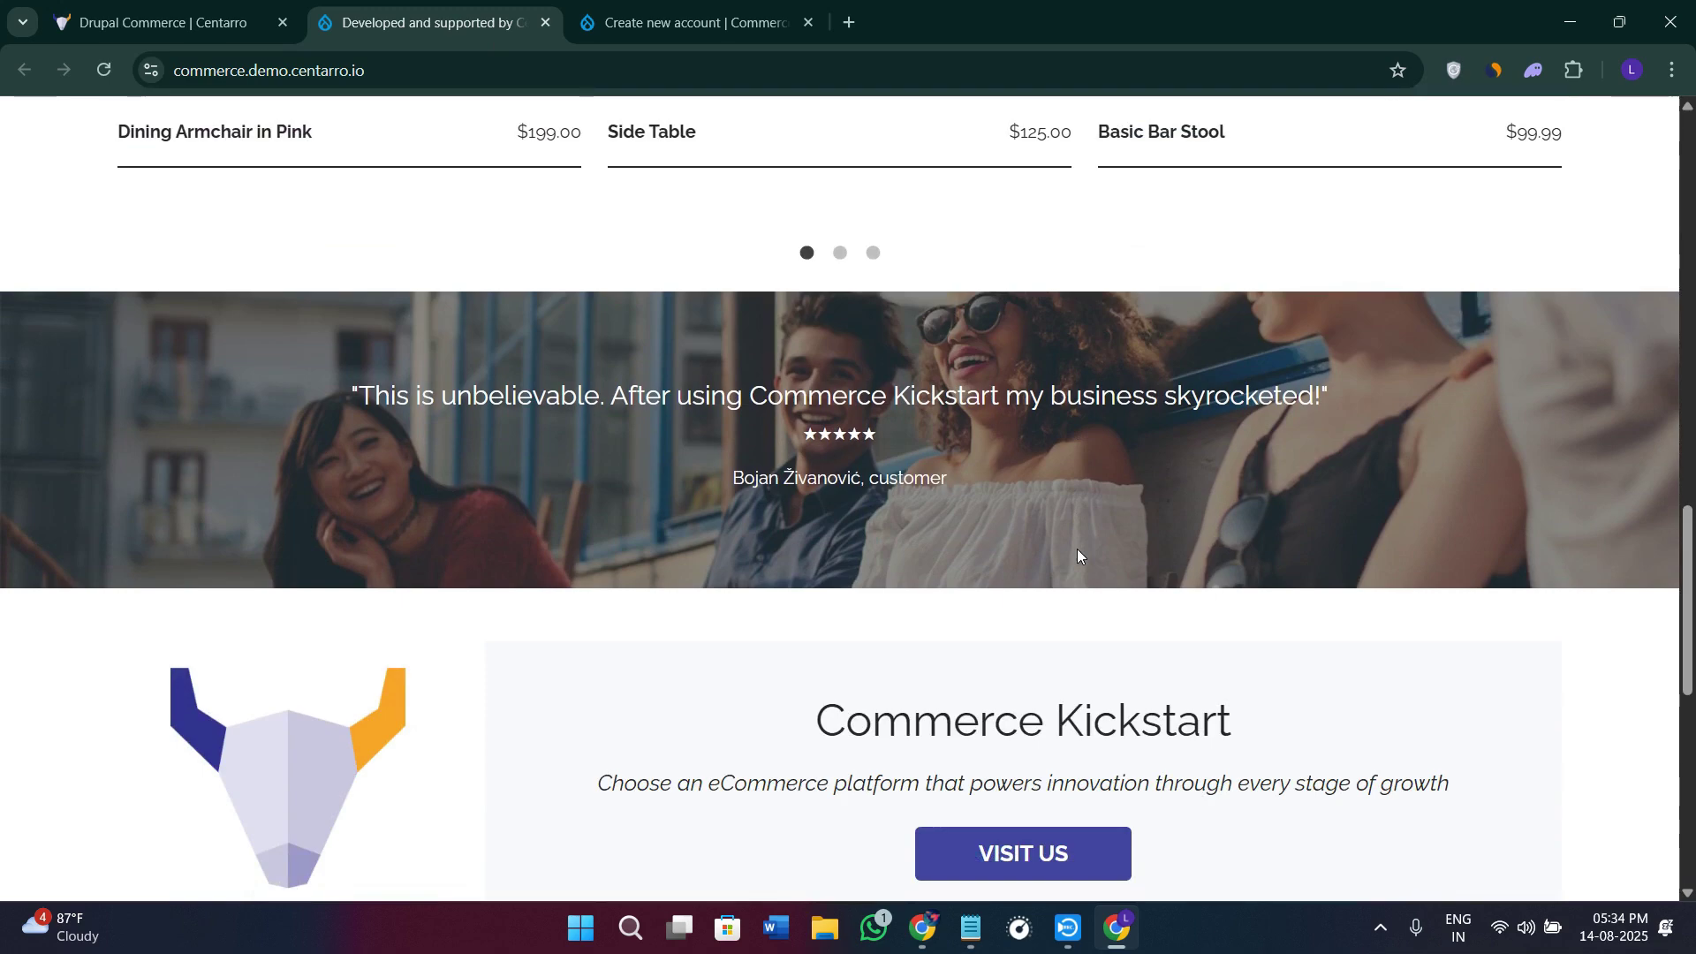
pyautogui.click(199, 22)
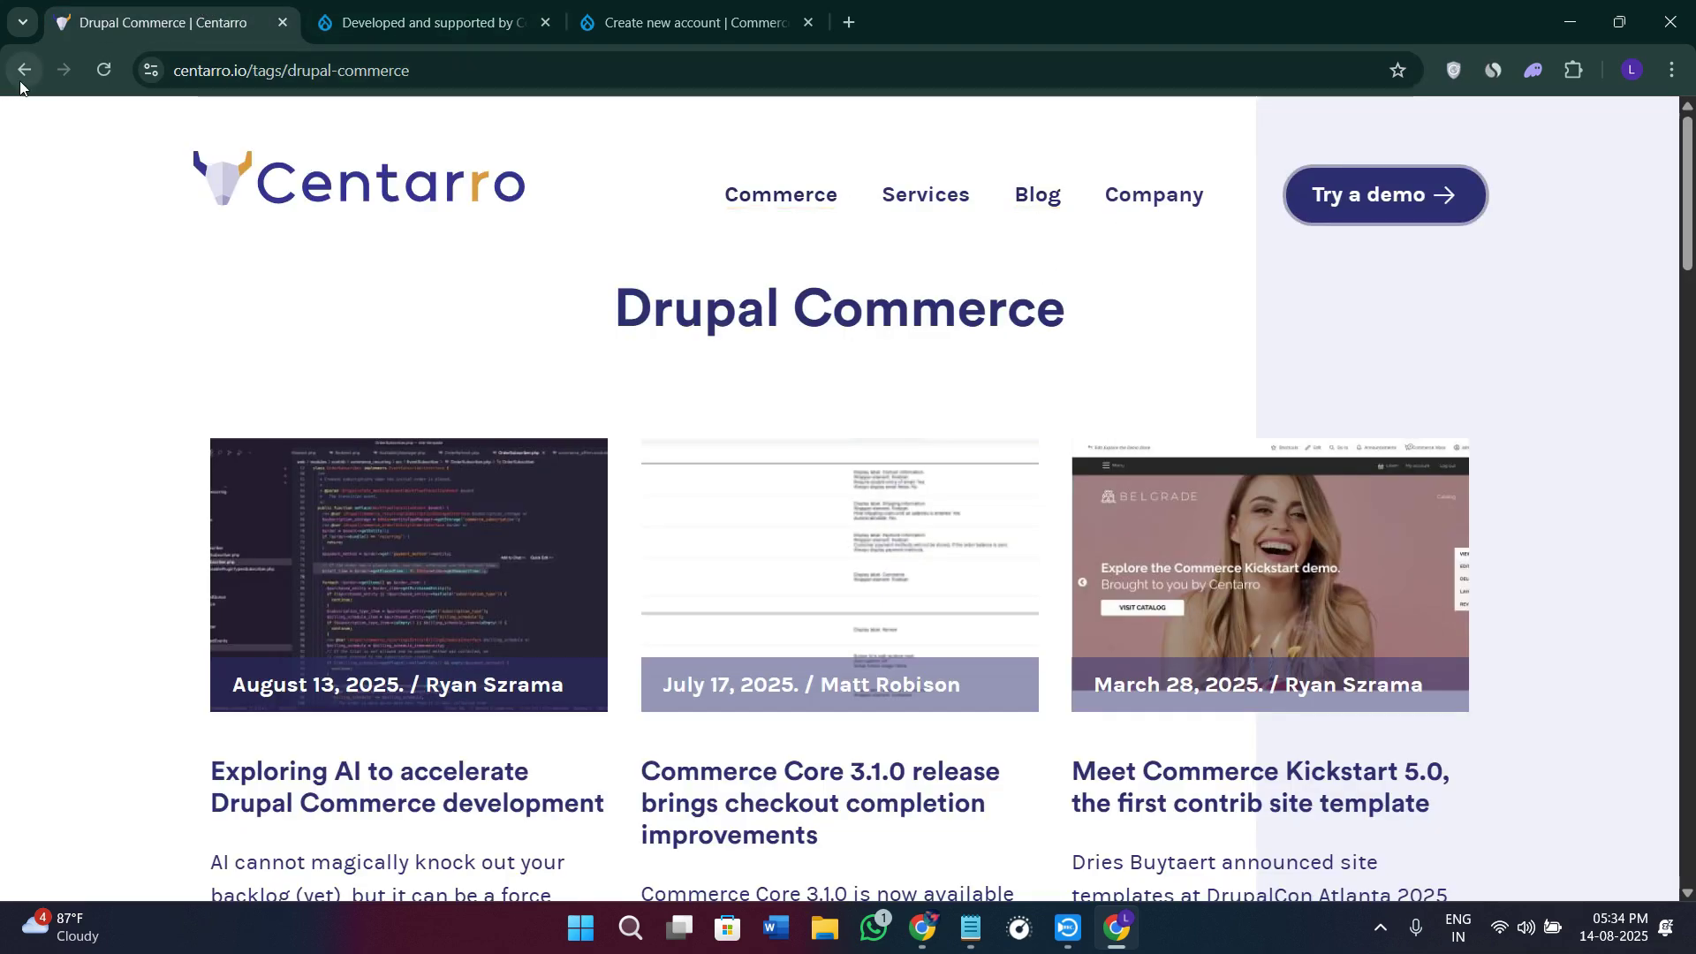
pyautogui.click(24, 70)
pyautogui.click(1232, 177)
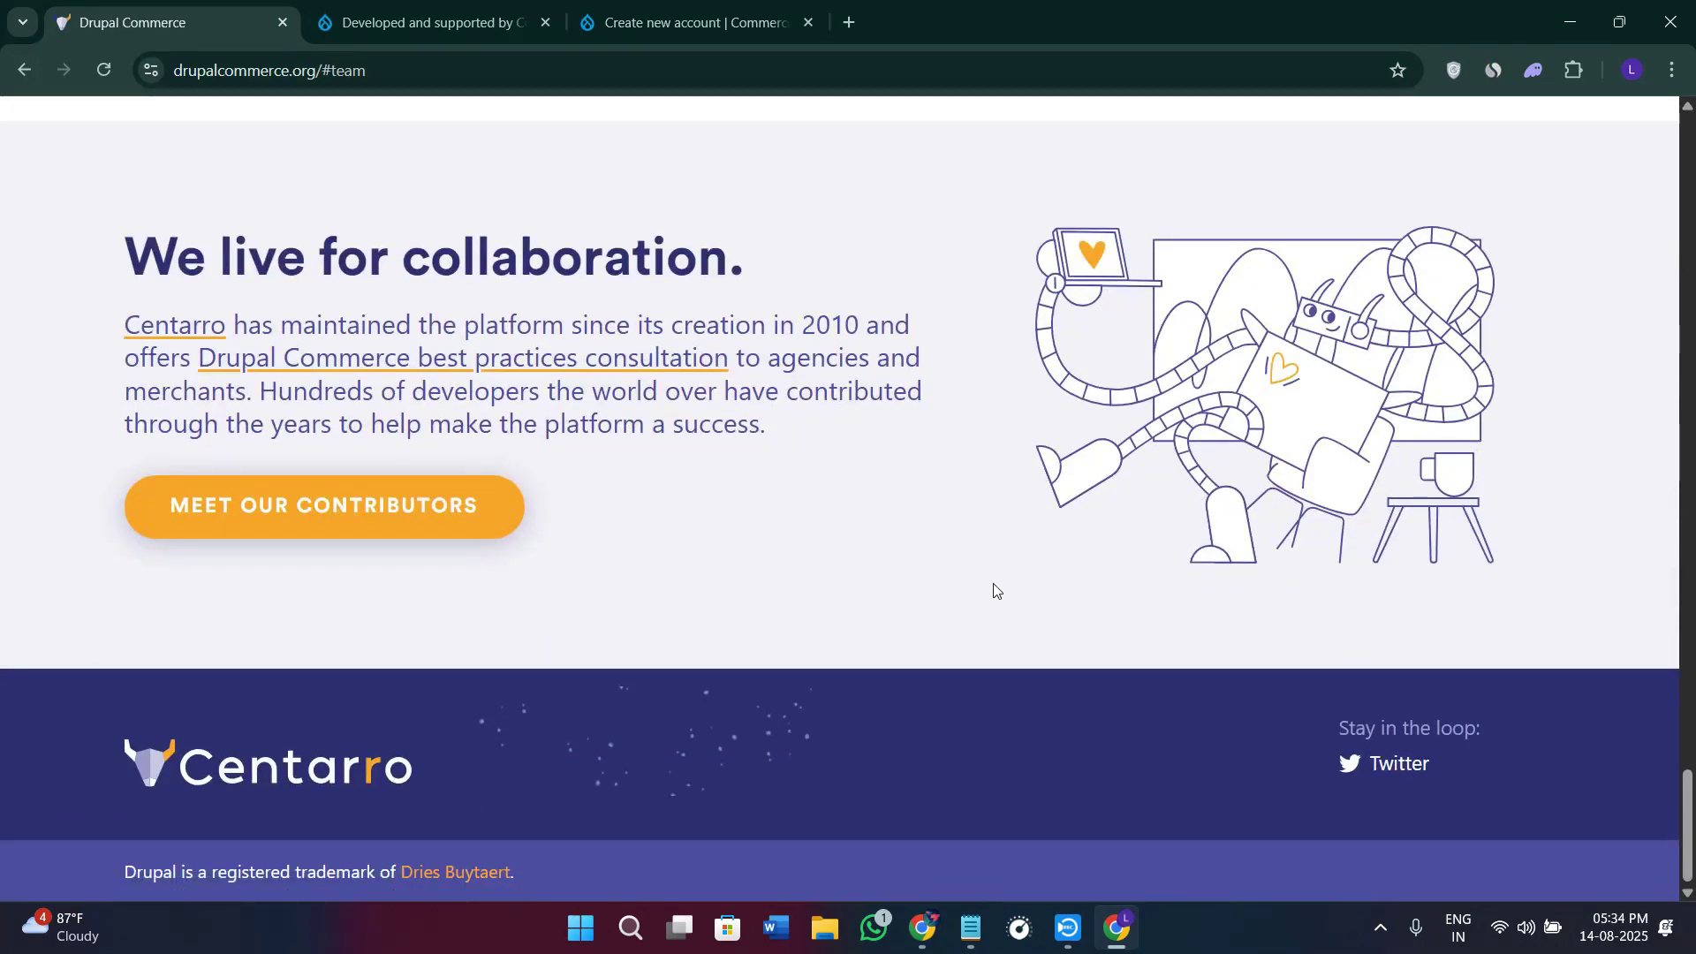
pyautogui.click(346, 534)
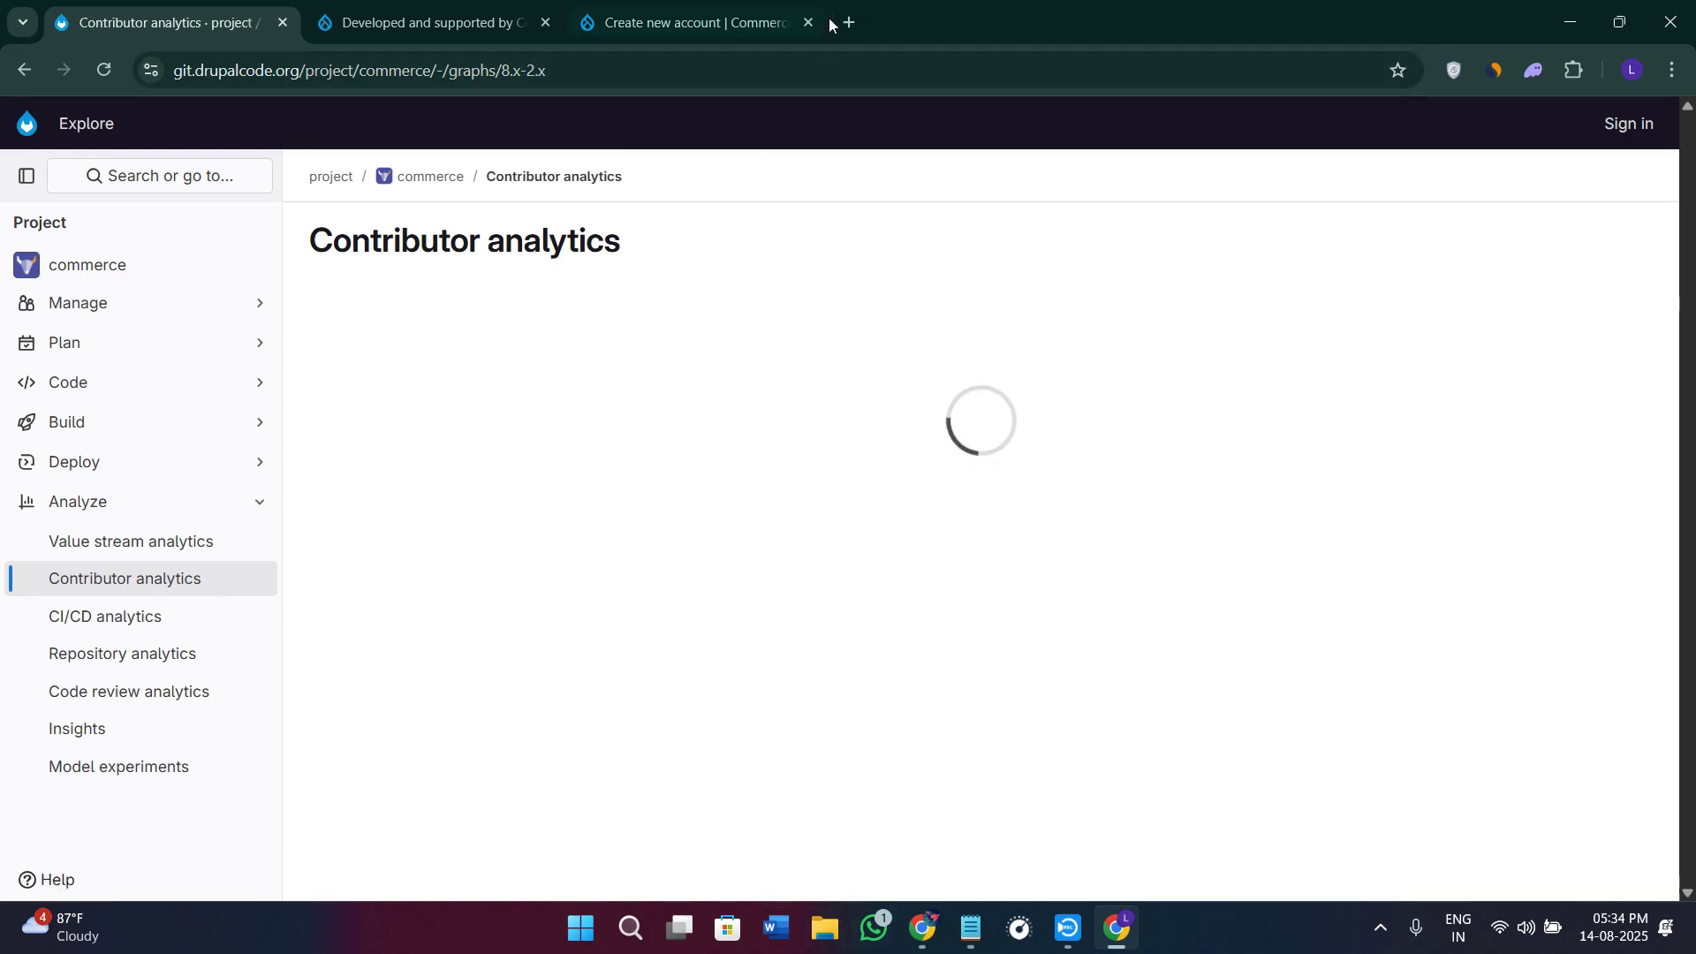
# - Check the registration tab, then show the demo homepage's New products armchair, side table and bar stool
pyautogui.click(708, 20)
pyautogui.scroll(2, 849, 458)
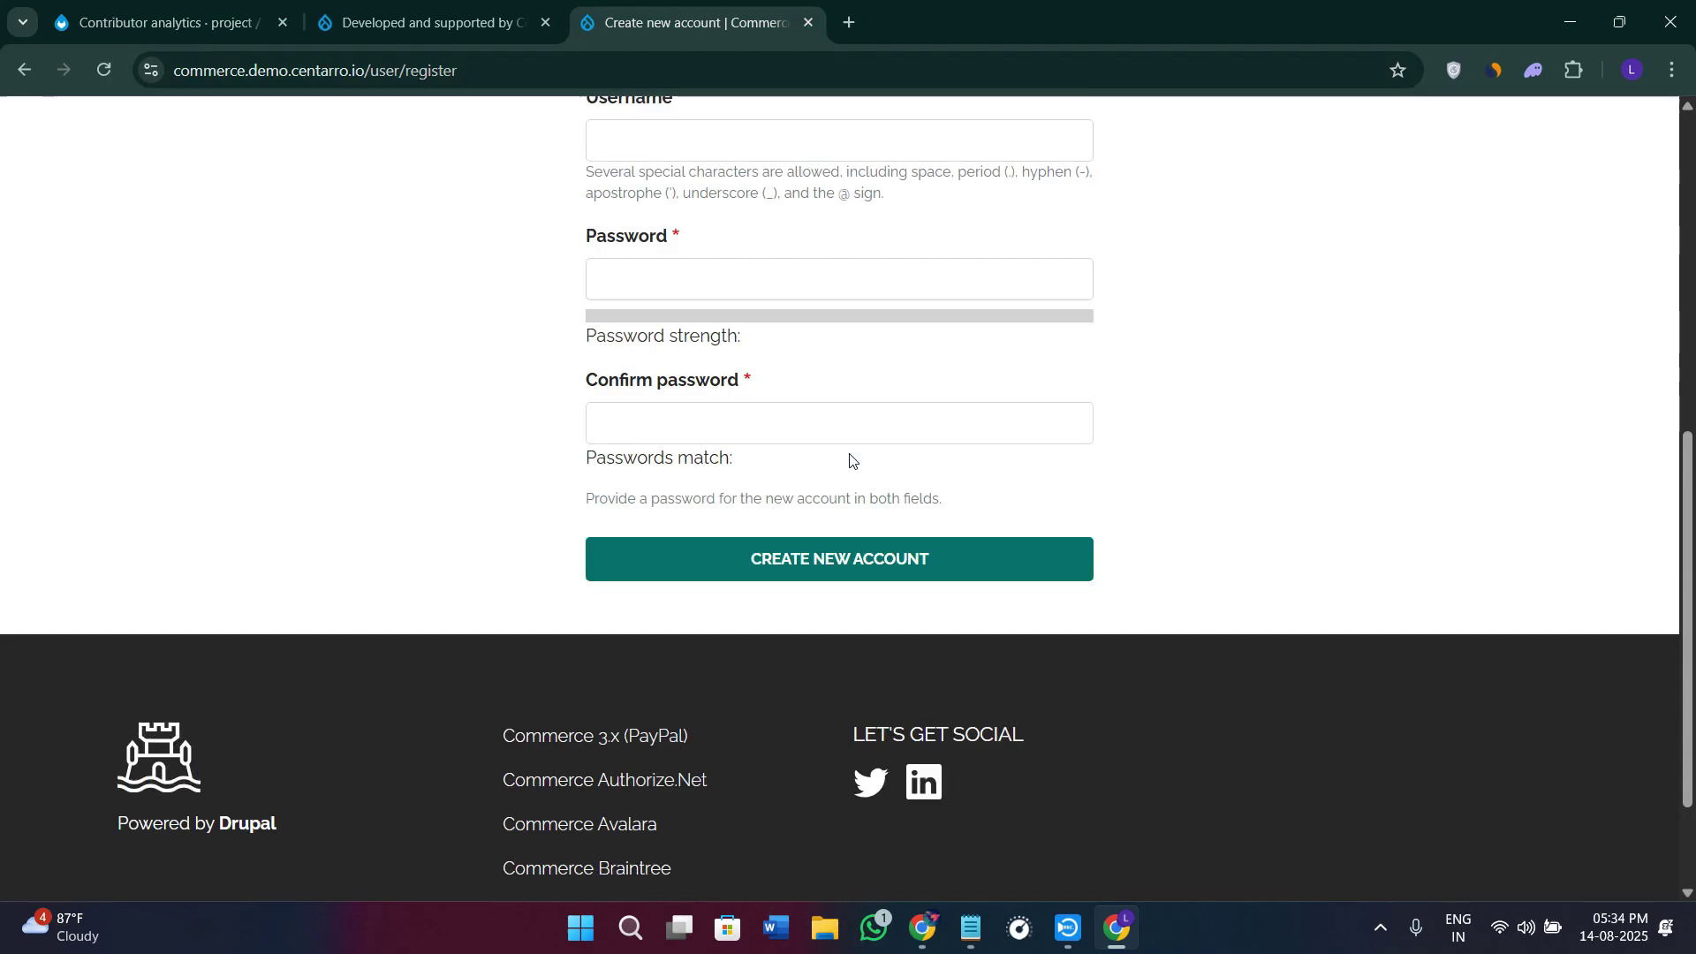
pyautogui.scroll(4, 849, 460)
pyautogui.click(431, 21)
pyautogui.scroll(-1, 504, 471)
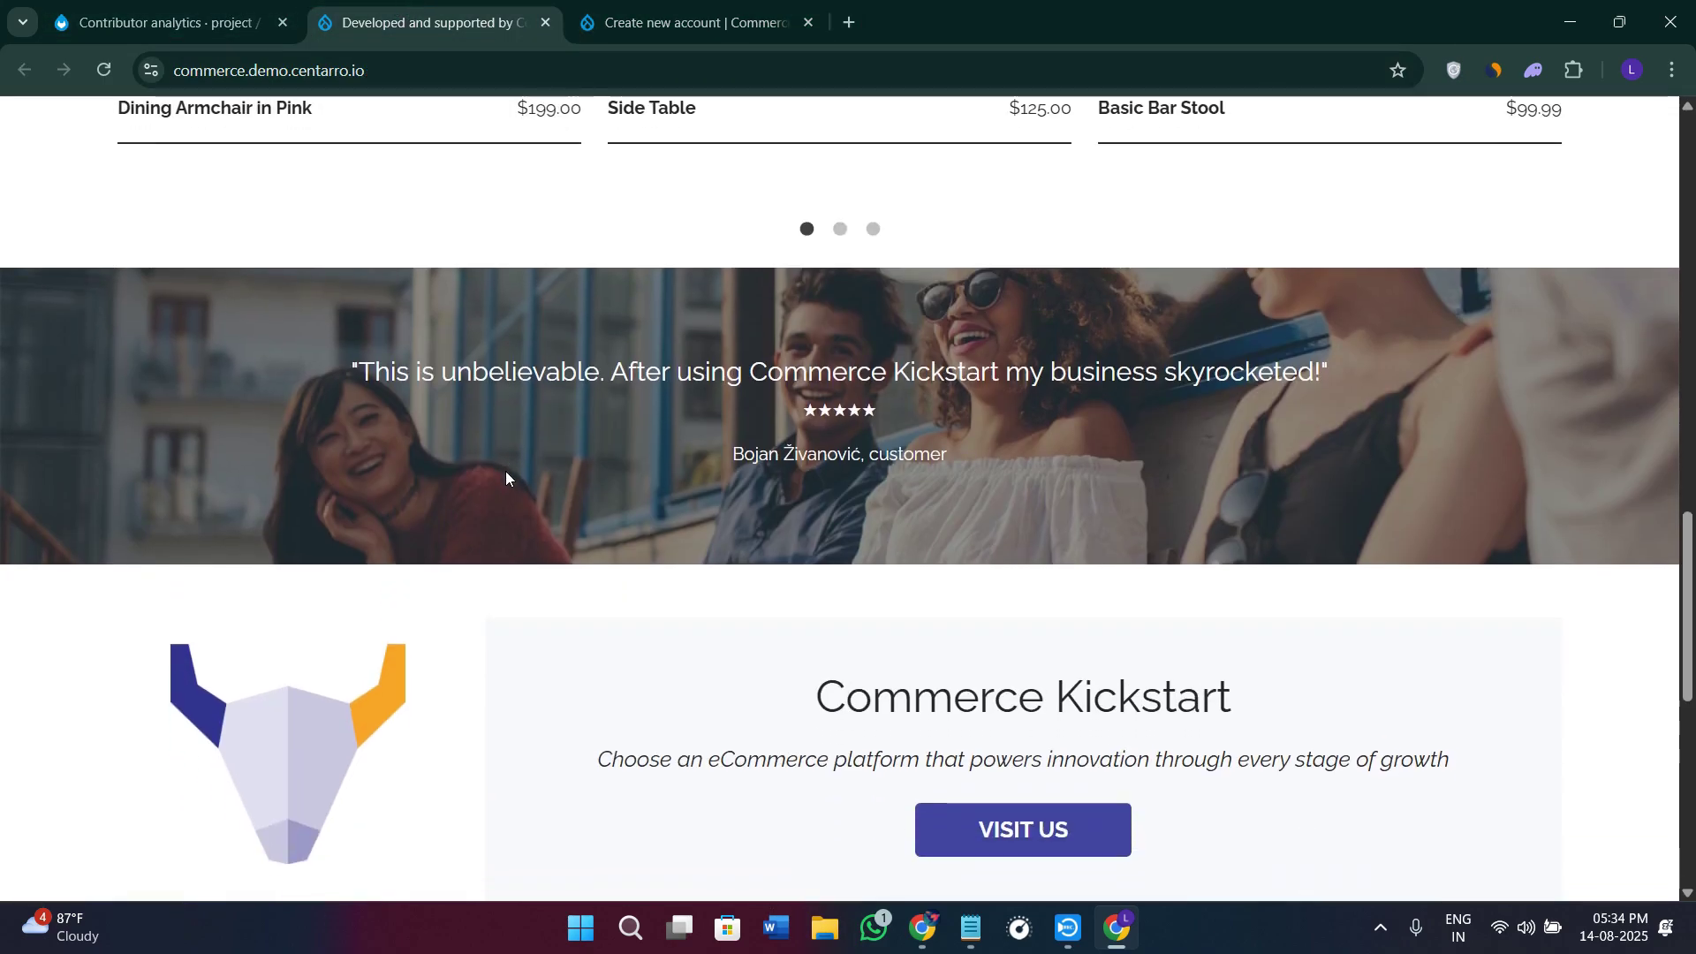
pyautogui.scroll(3, 507, 471)
pyautogui.scroll(2, 507, 478)
pyautogui.moveTo(348, 414)
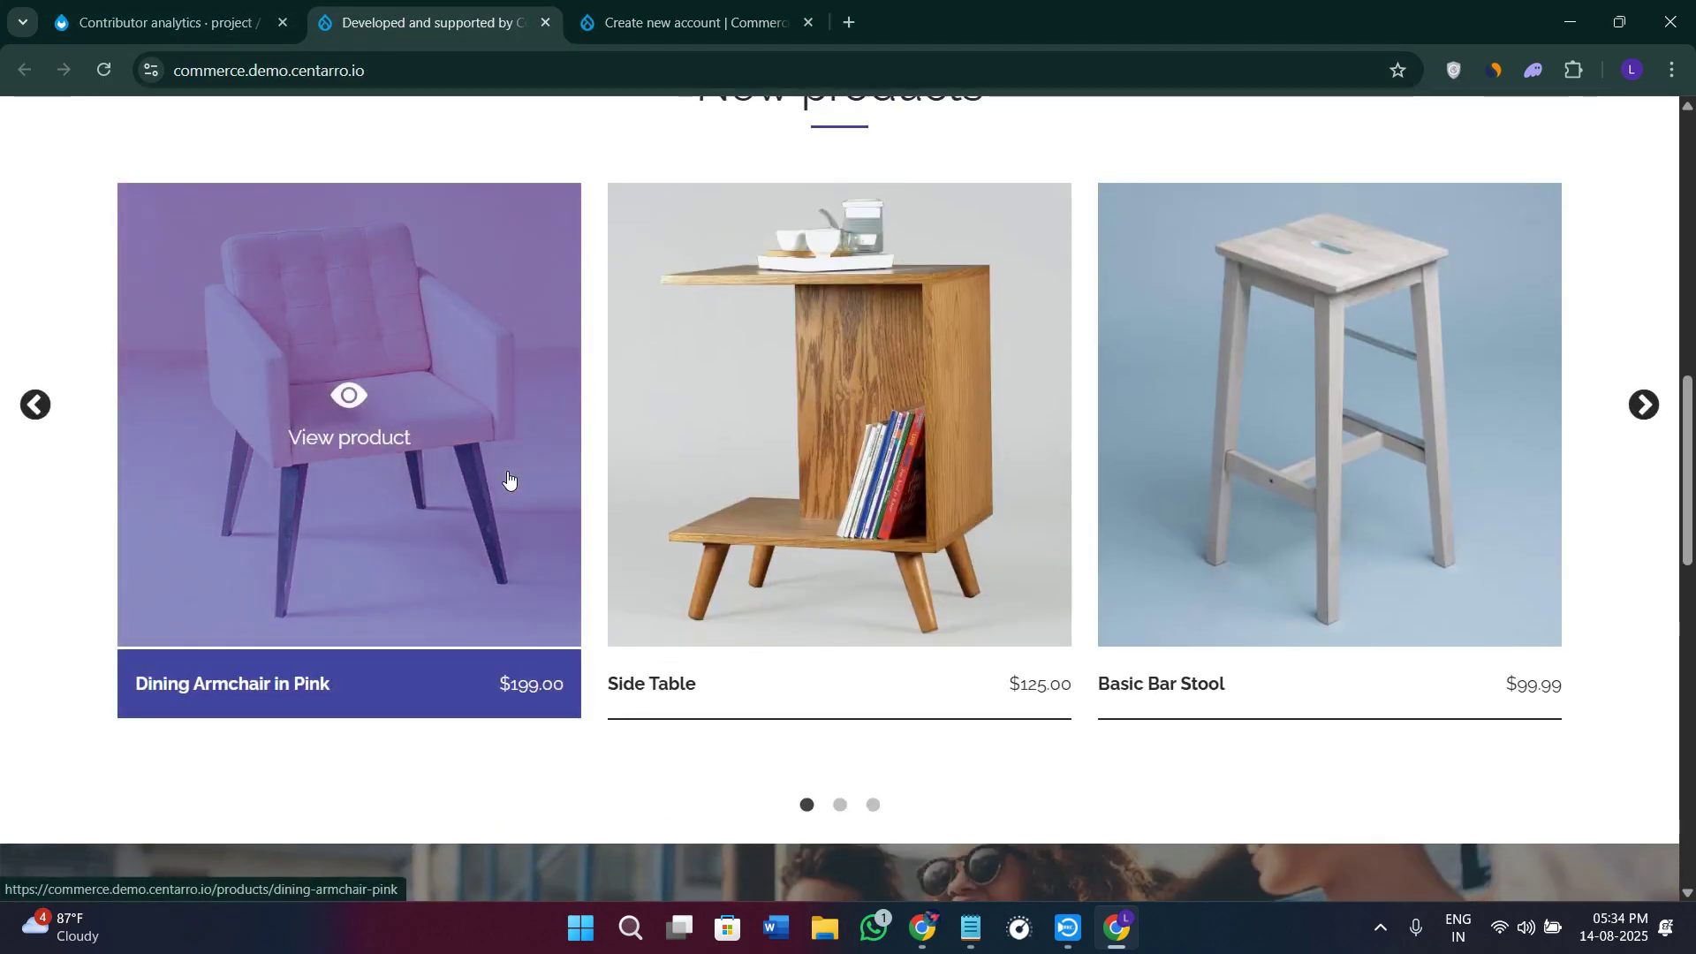
pyautogui.scroll(5, 507, 480)
pyautogui.scroll(2, 508, 478)
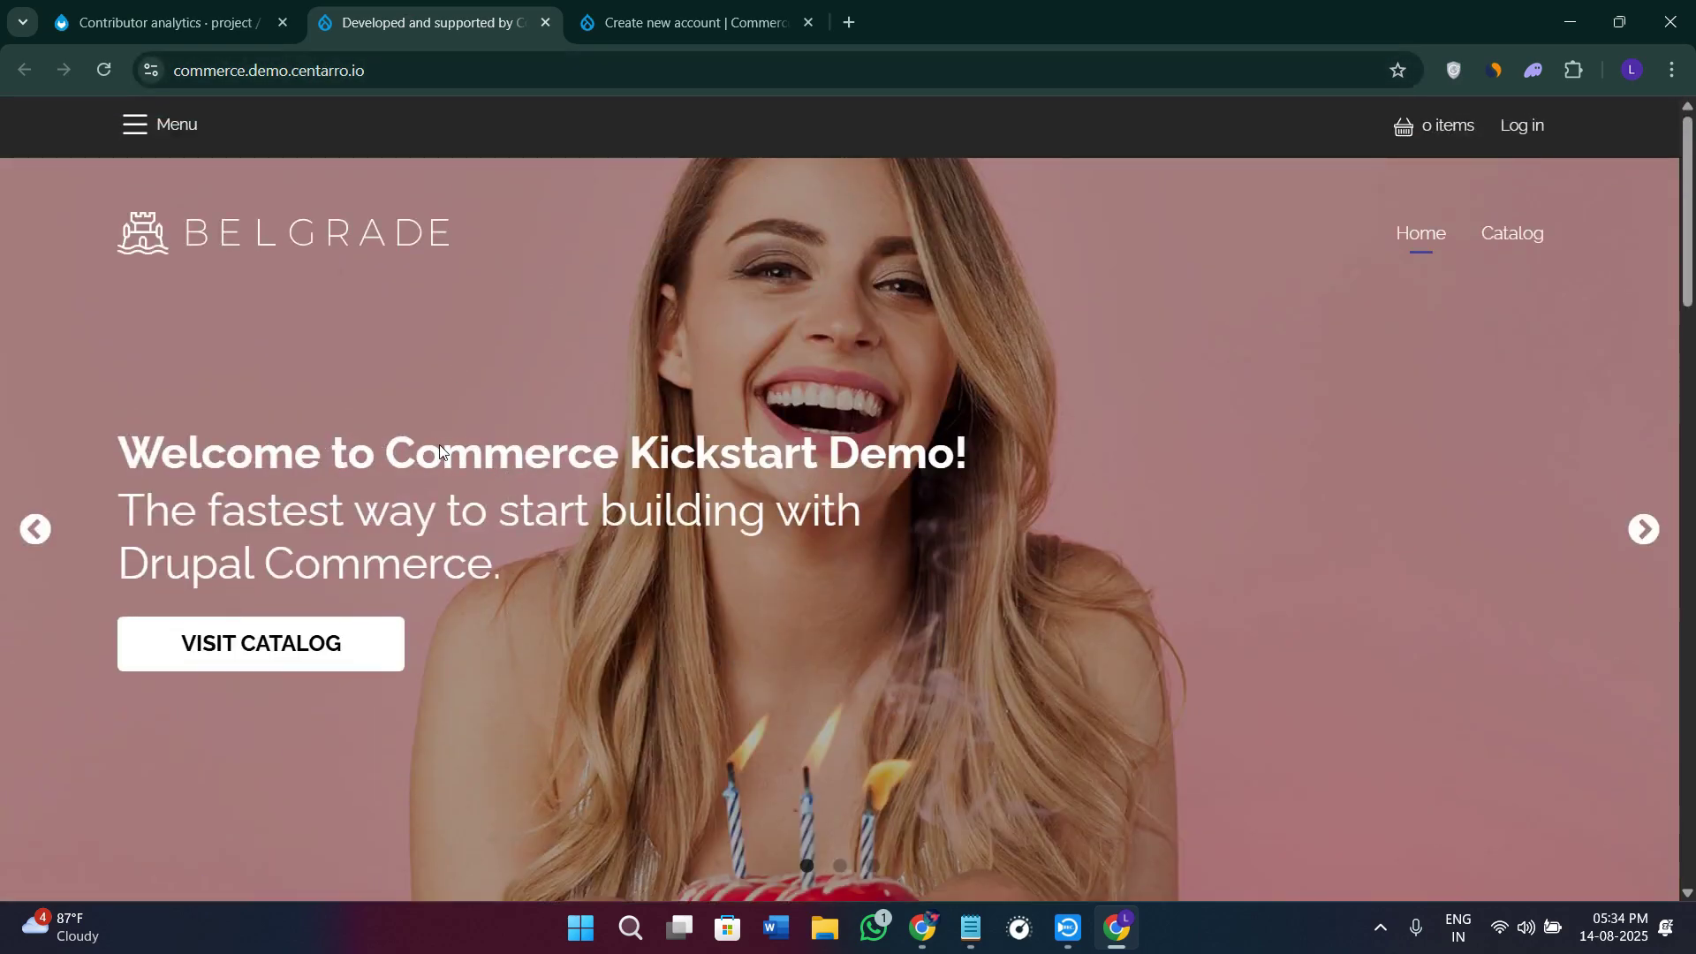
pyautogui.scroll(-2, 428, 438)
pyautogui.scroll(-5, 688, 294)
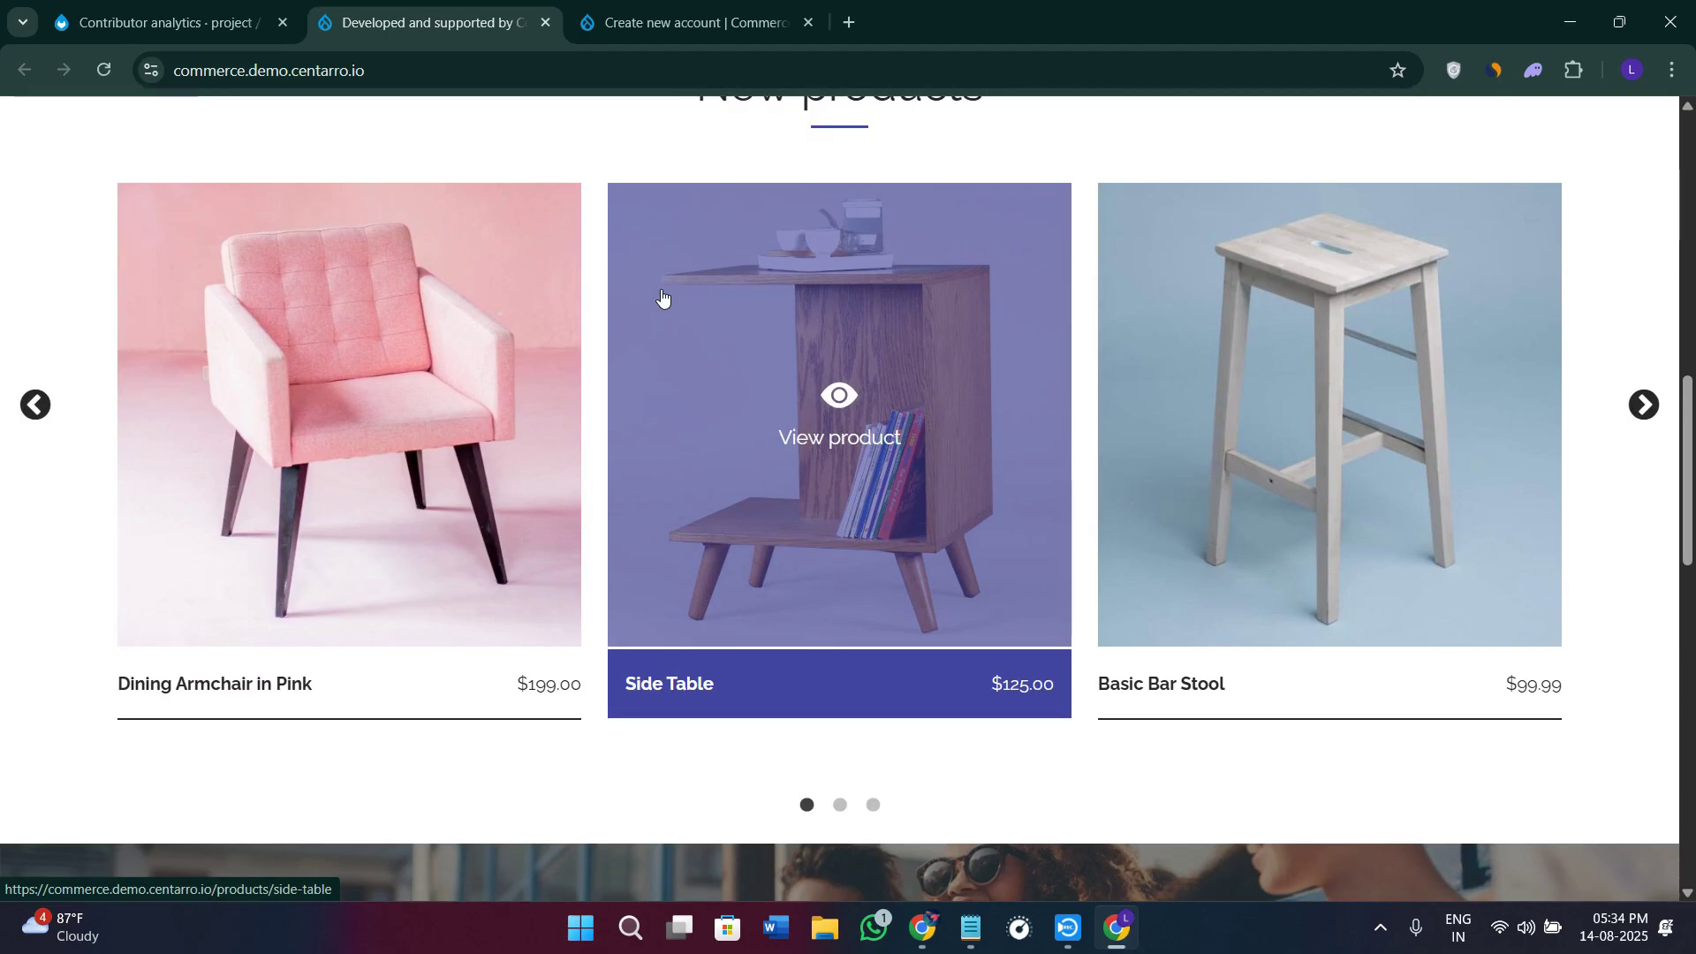
pyautogui.scroll(-3, 987, 335)
pyautogui.scroll(1, 990, 394)
pyautogui.scroll(-2, 990, 394)
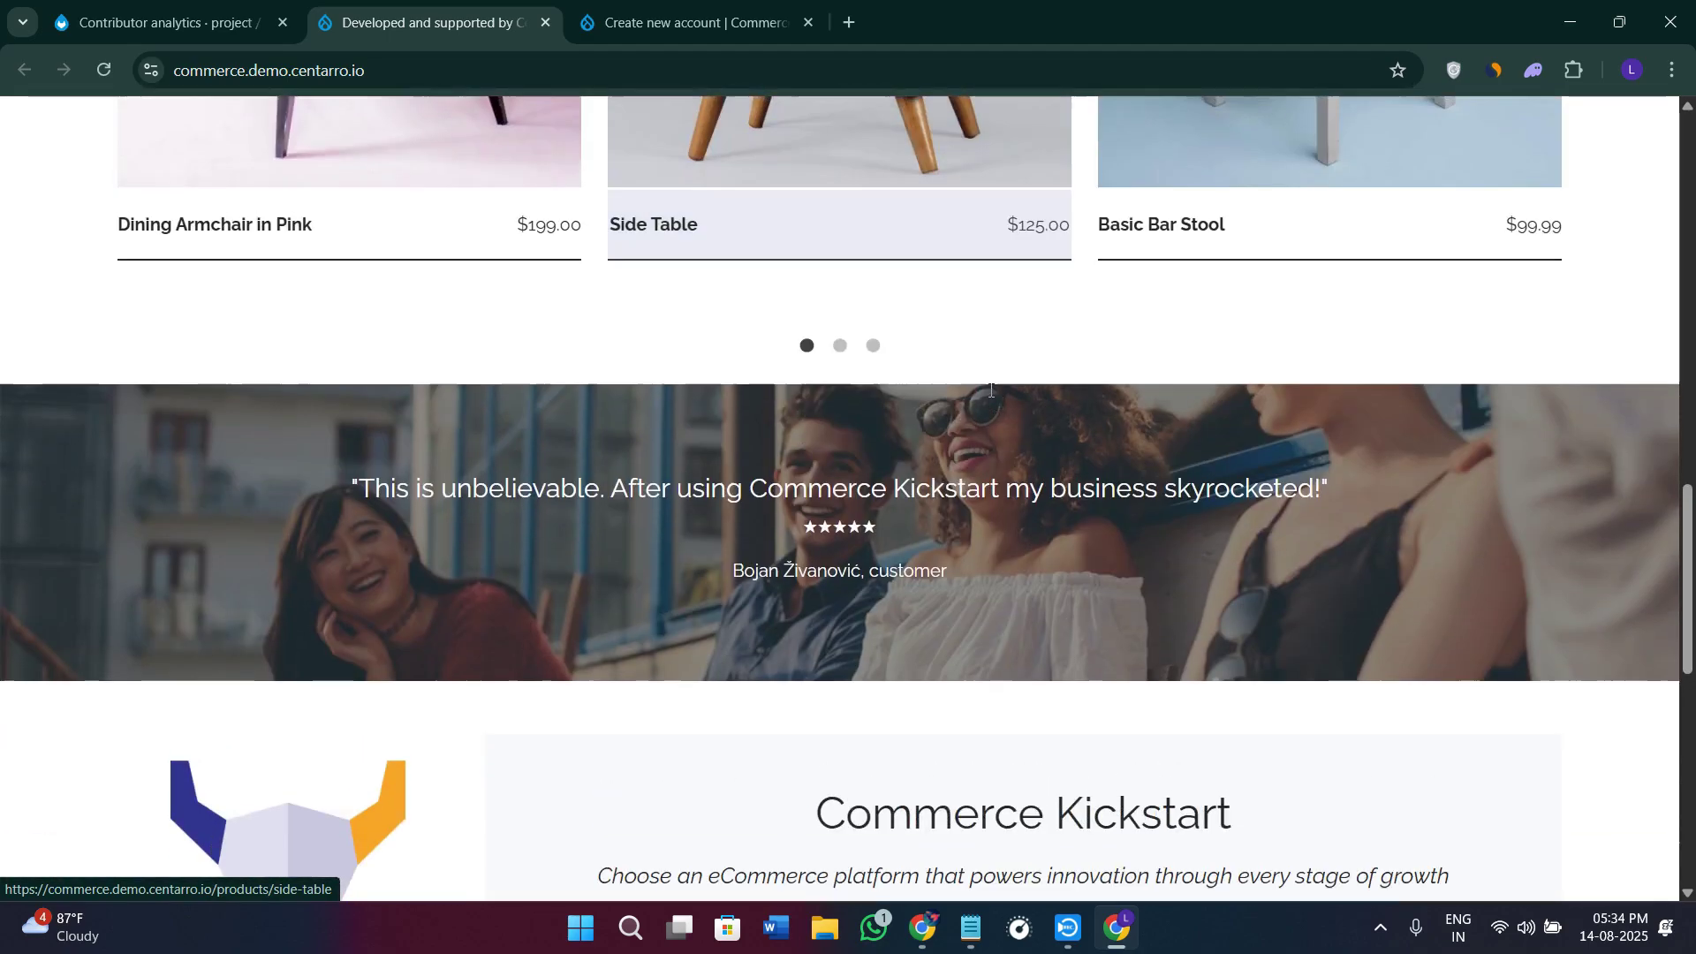
pyautogui.scroll(-3, 989, 397)
pyautogui.scroll(-3, 987, 385)
pyautogui.scroll(3, 902, 406)
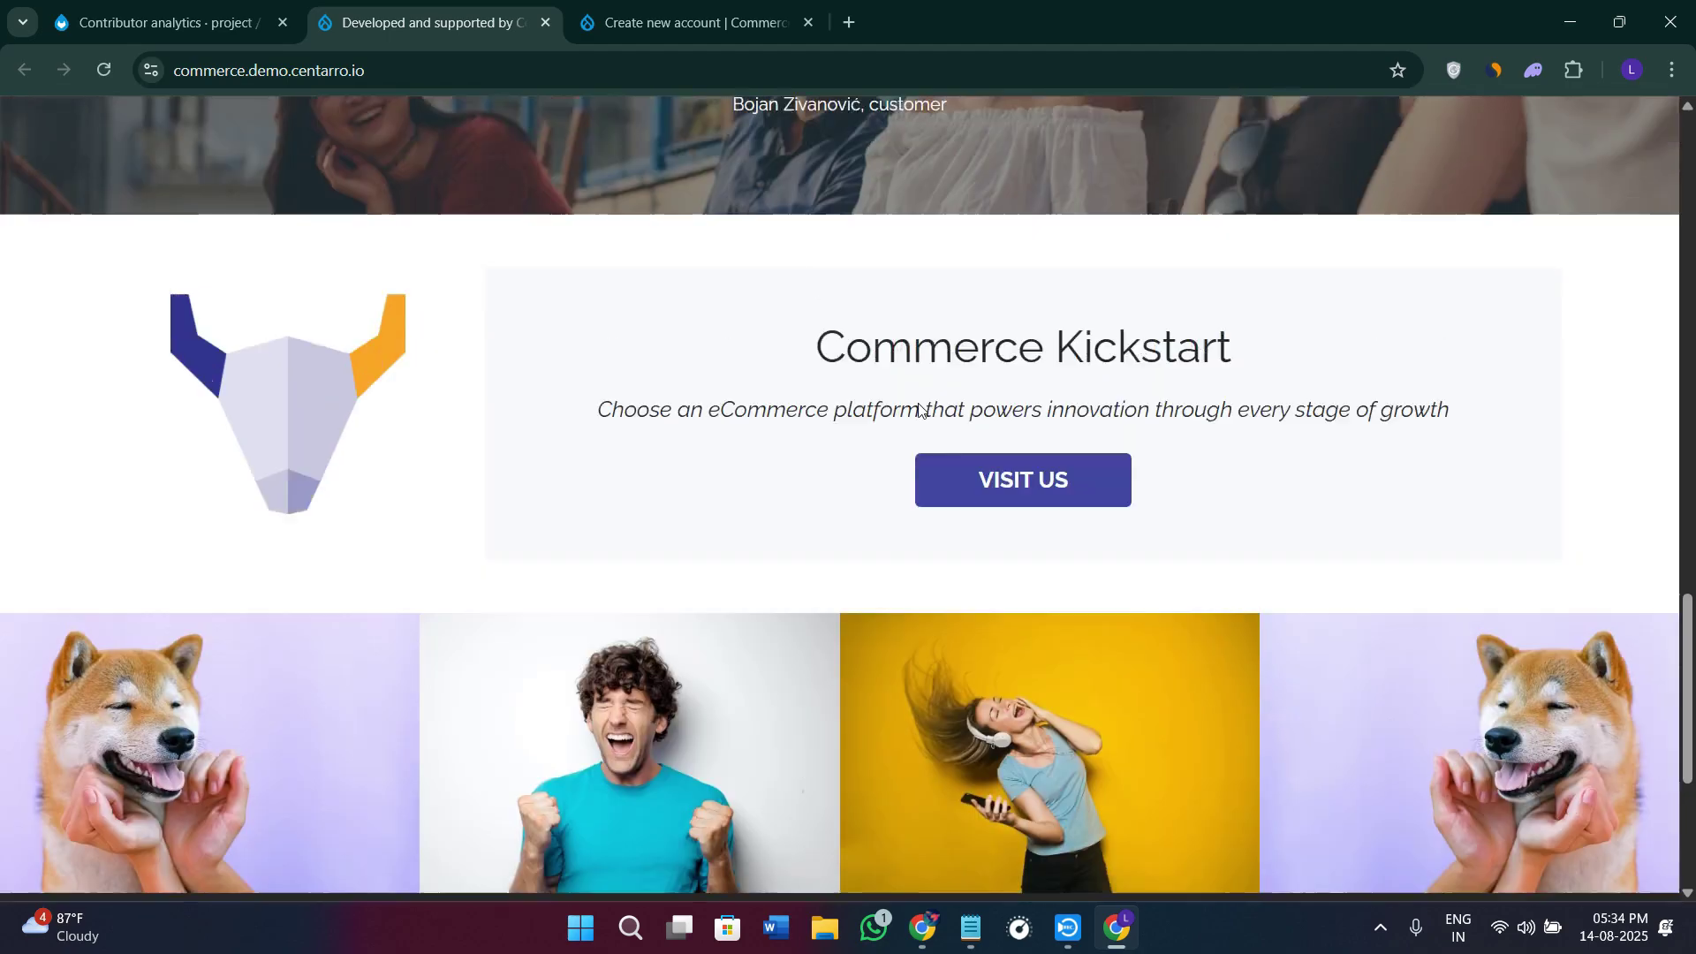
pyautogui.scroll(4, 919, 411)
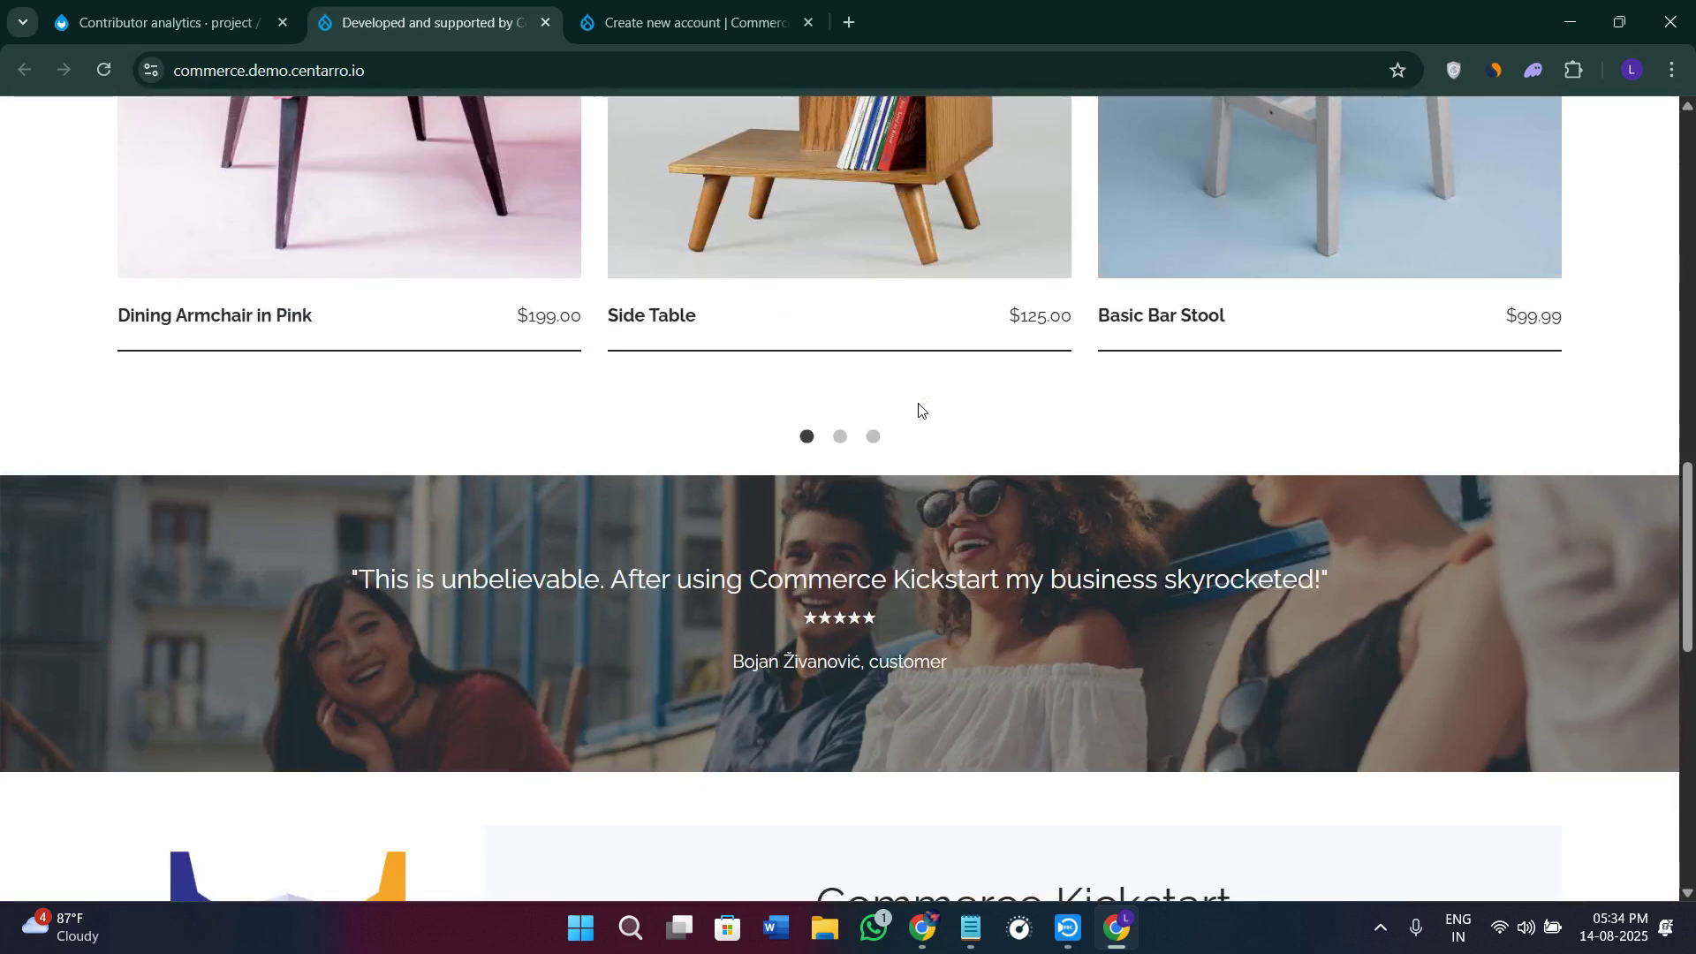
pyautogui.scroll(3, 264, 487)
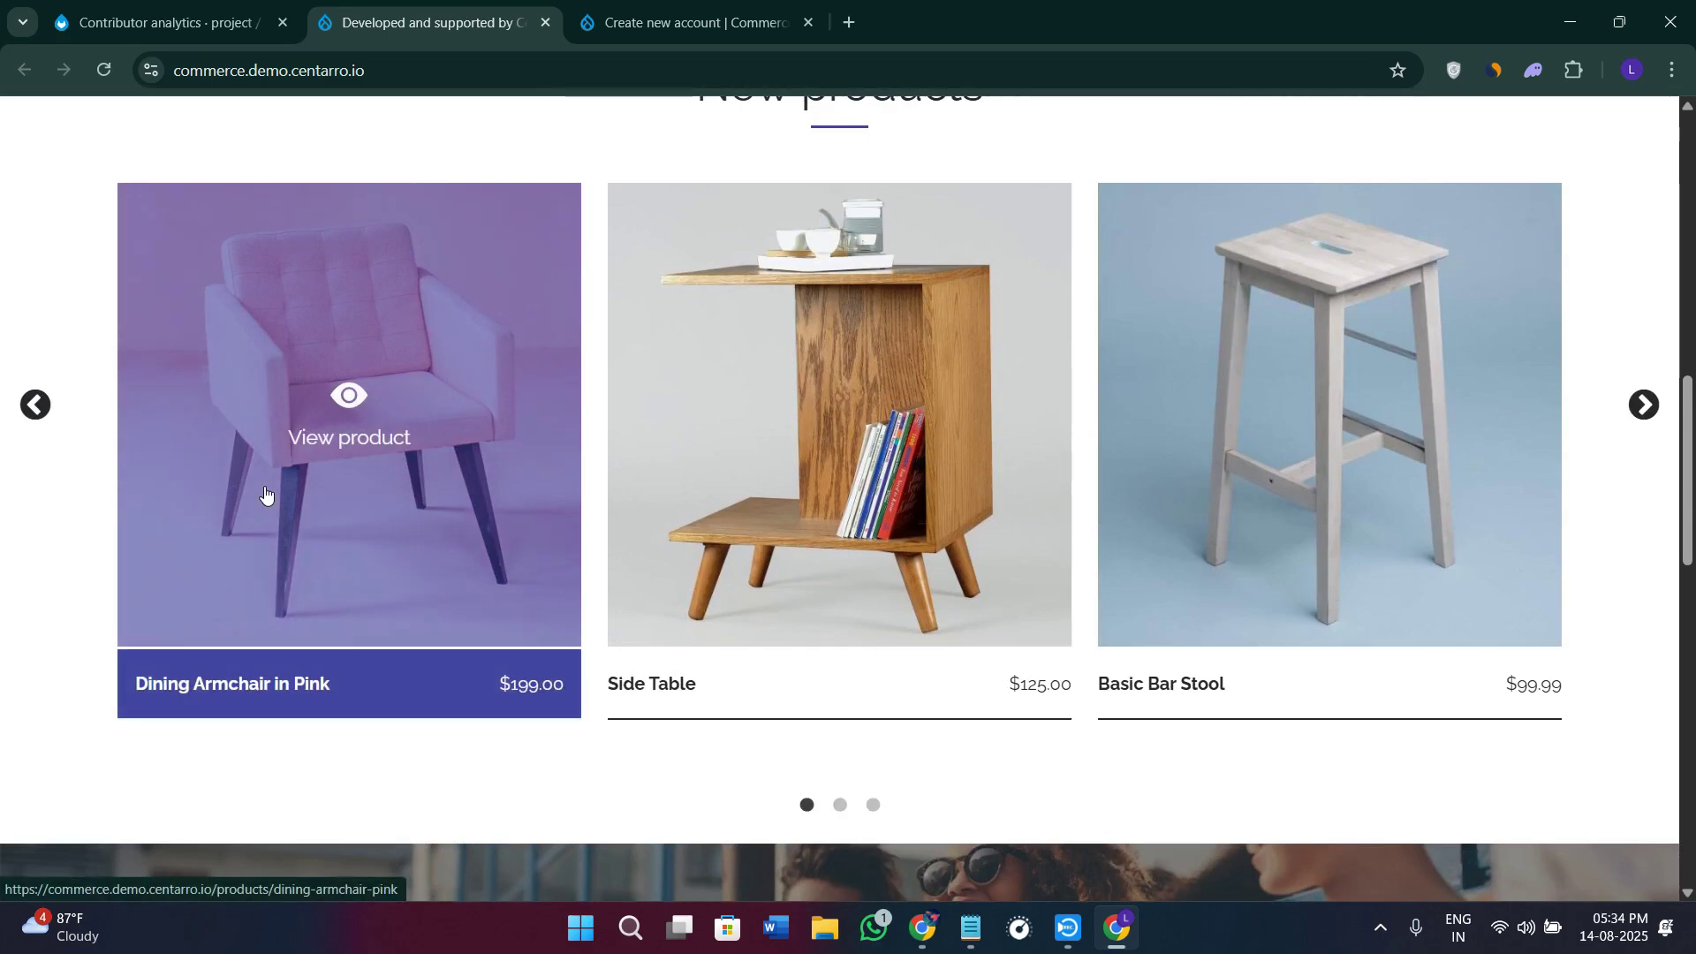
pyautogui.scroll(1, 1292, 428)
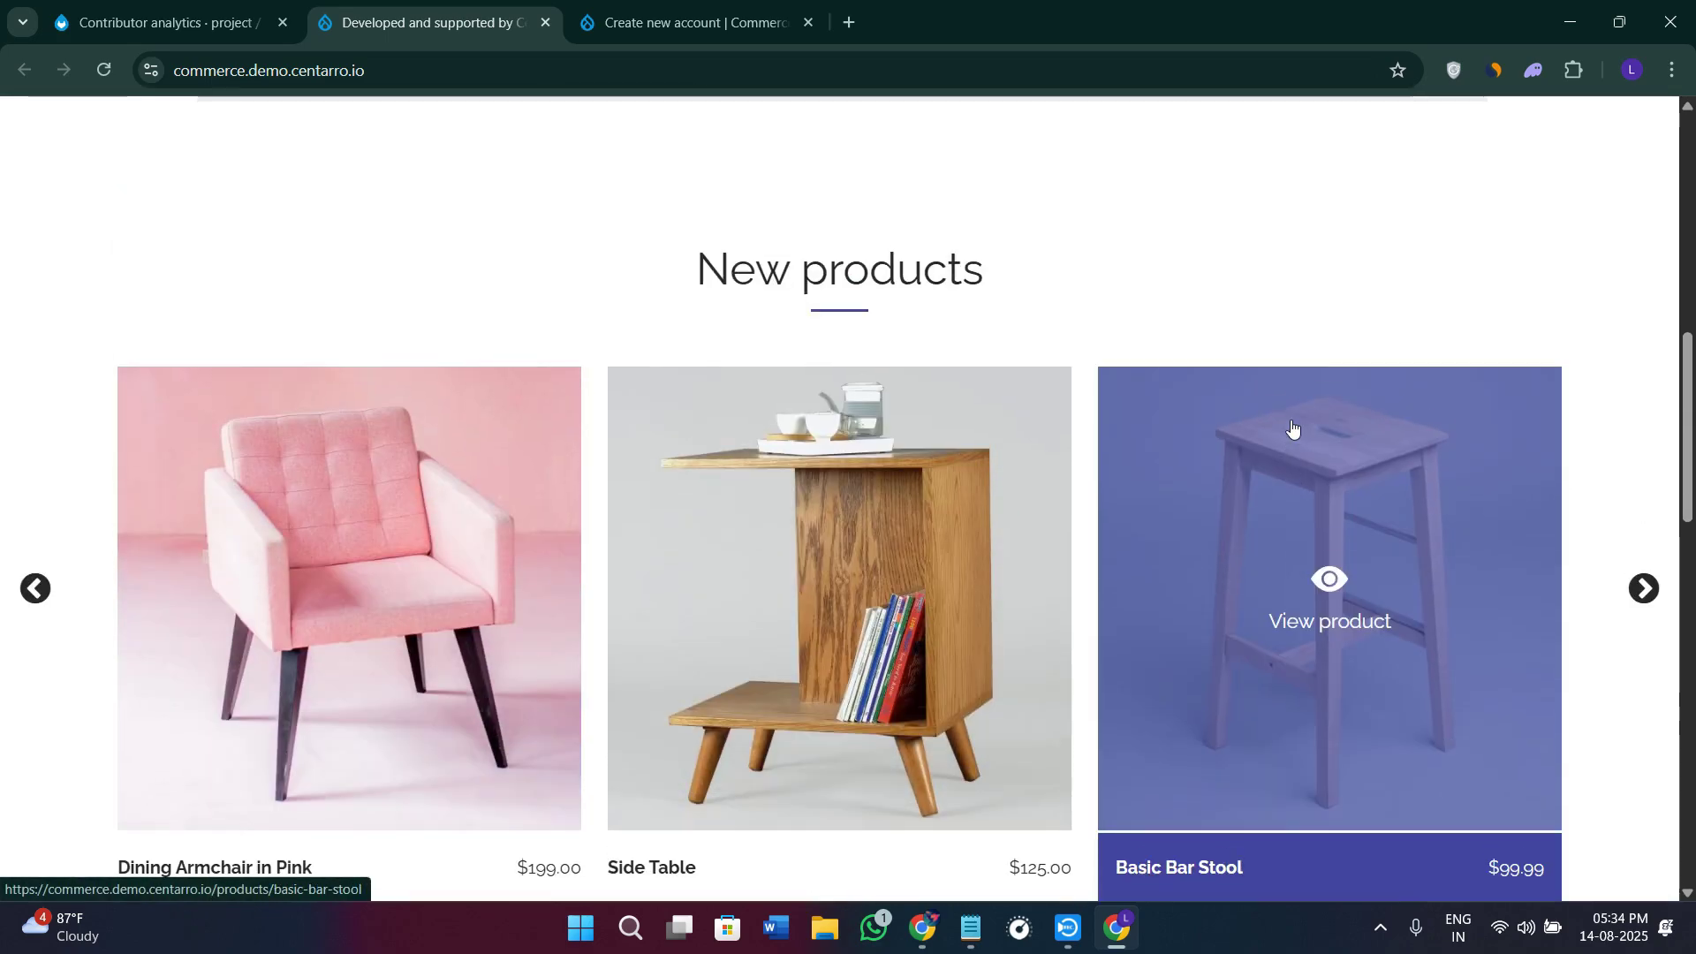
pyautogui.scroll(1, 1193, 428)
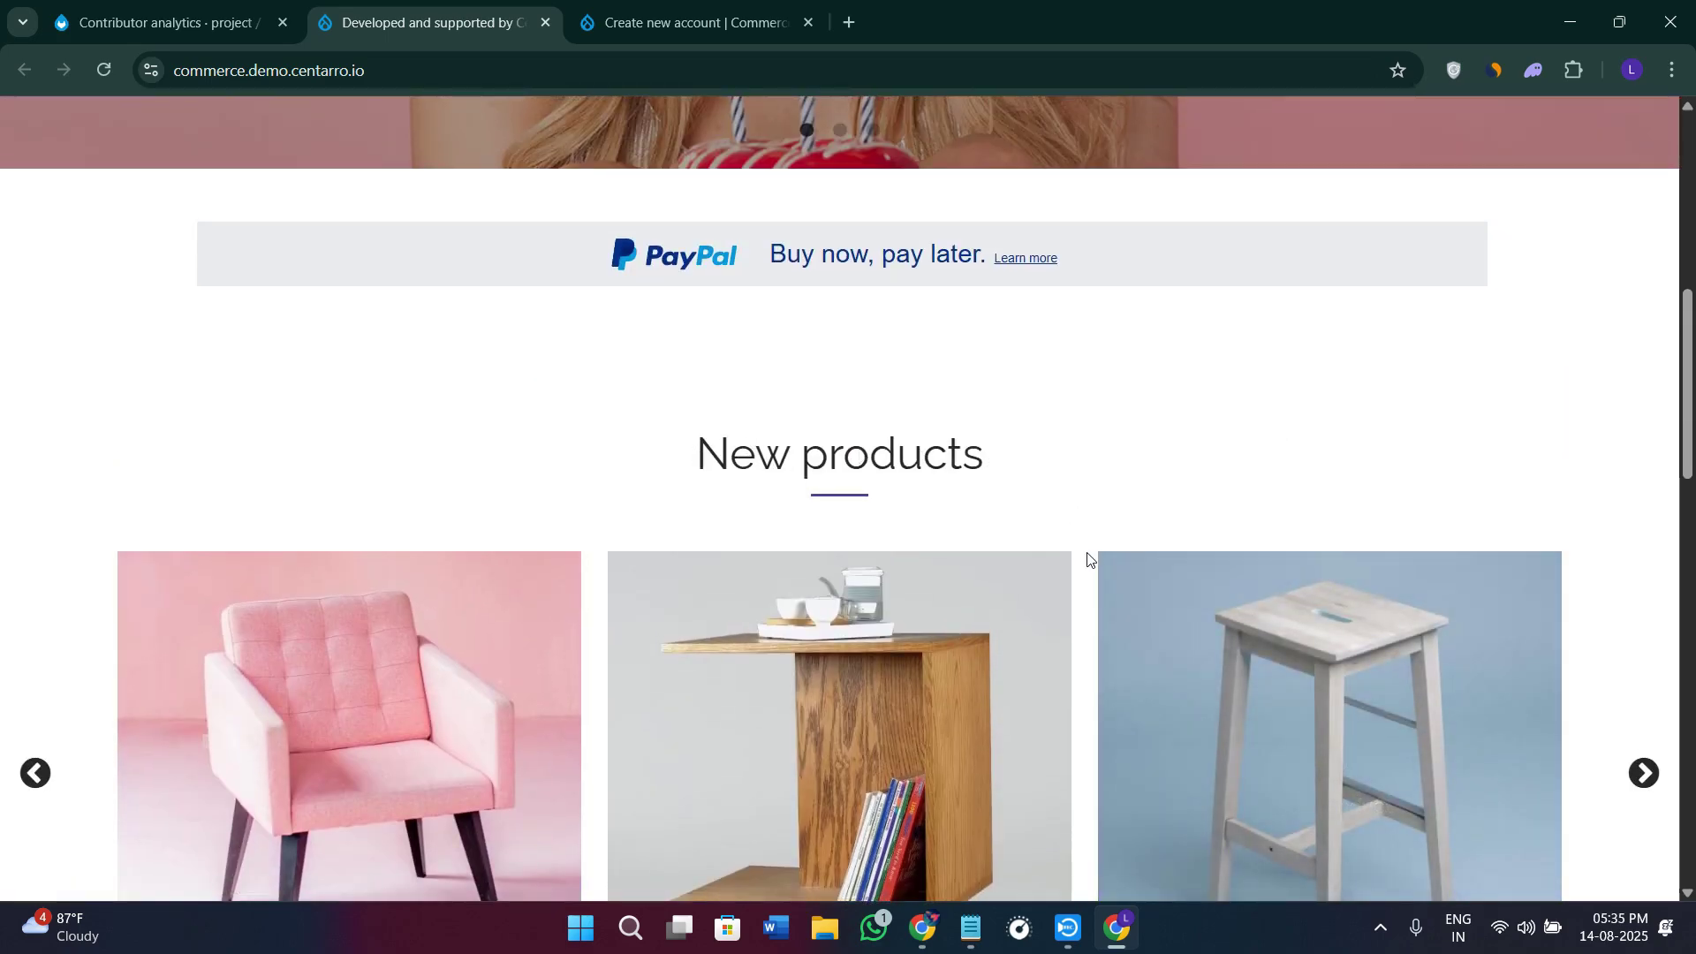
pyautogui.scroll(-1, 1047, 596)
pyautogui.scroll(-2, 1001, 623)
pyautogui.scroll(-1, 1007, 583)
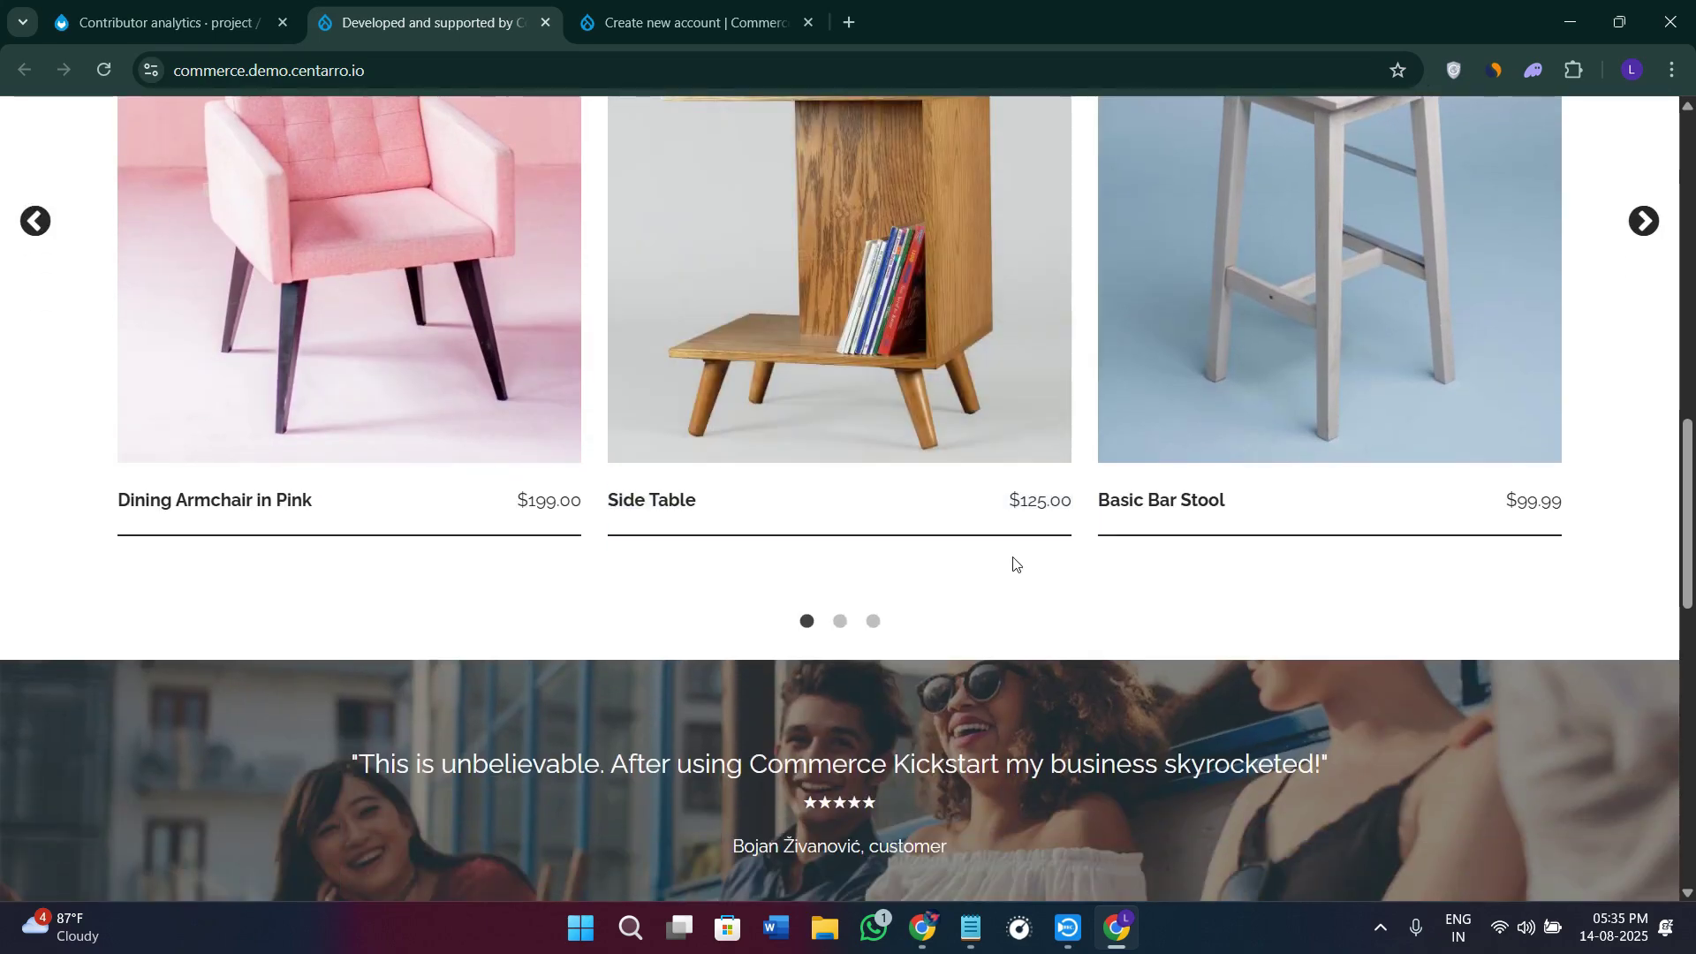
# - Open the Dining Armchair in Pink product page and add it to the cart
pyautogui.moveTo(349, 304)
pyautogui.click(371, 257)
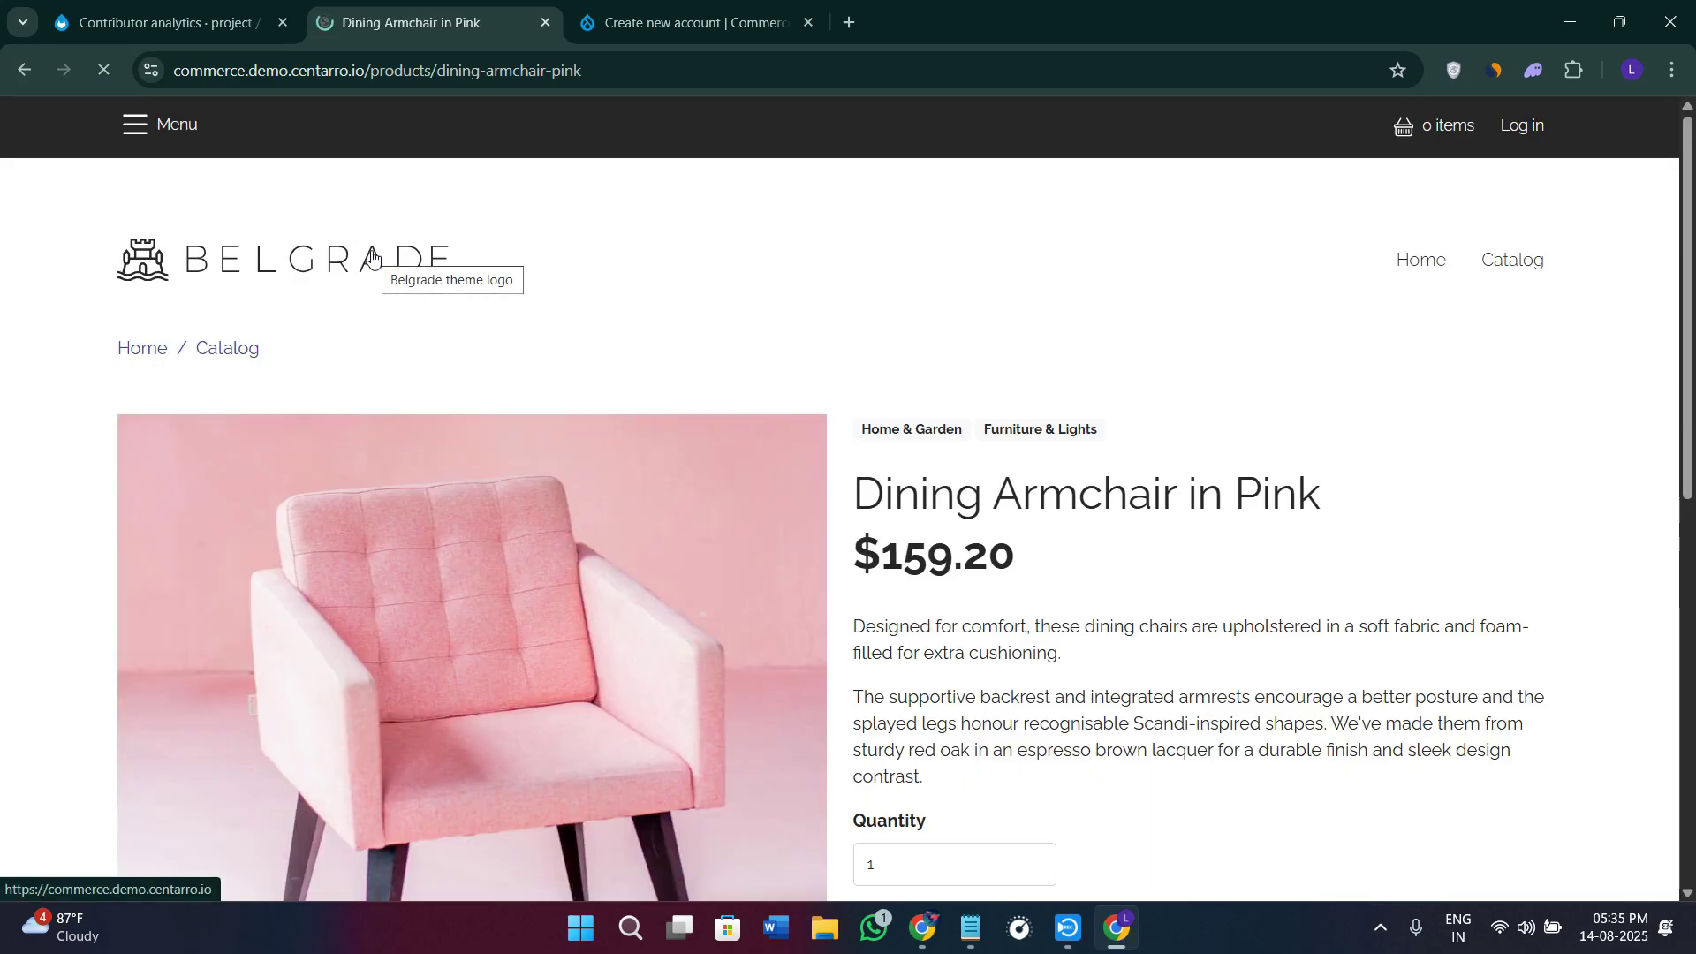
pyautogui.scroll(-1, 782, 458)
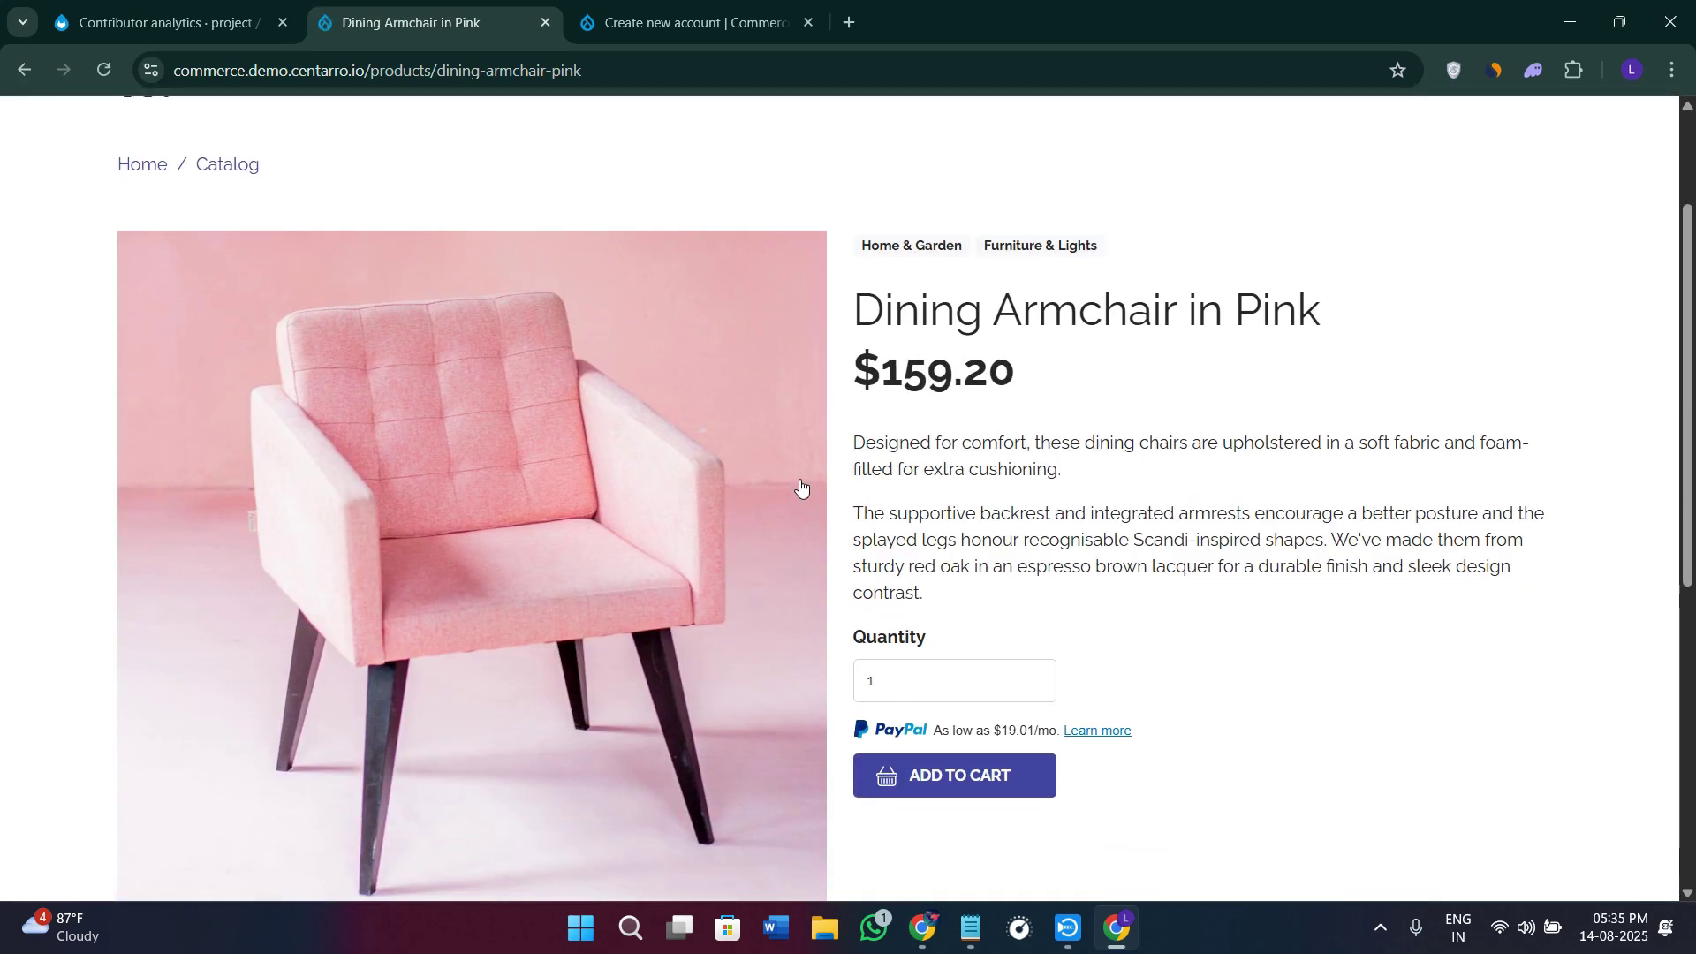
pyautogui.scroll(-1, 801, 489)
pyautogui.scroll(-1, 799, 492)
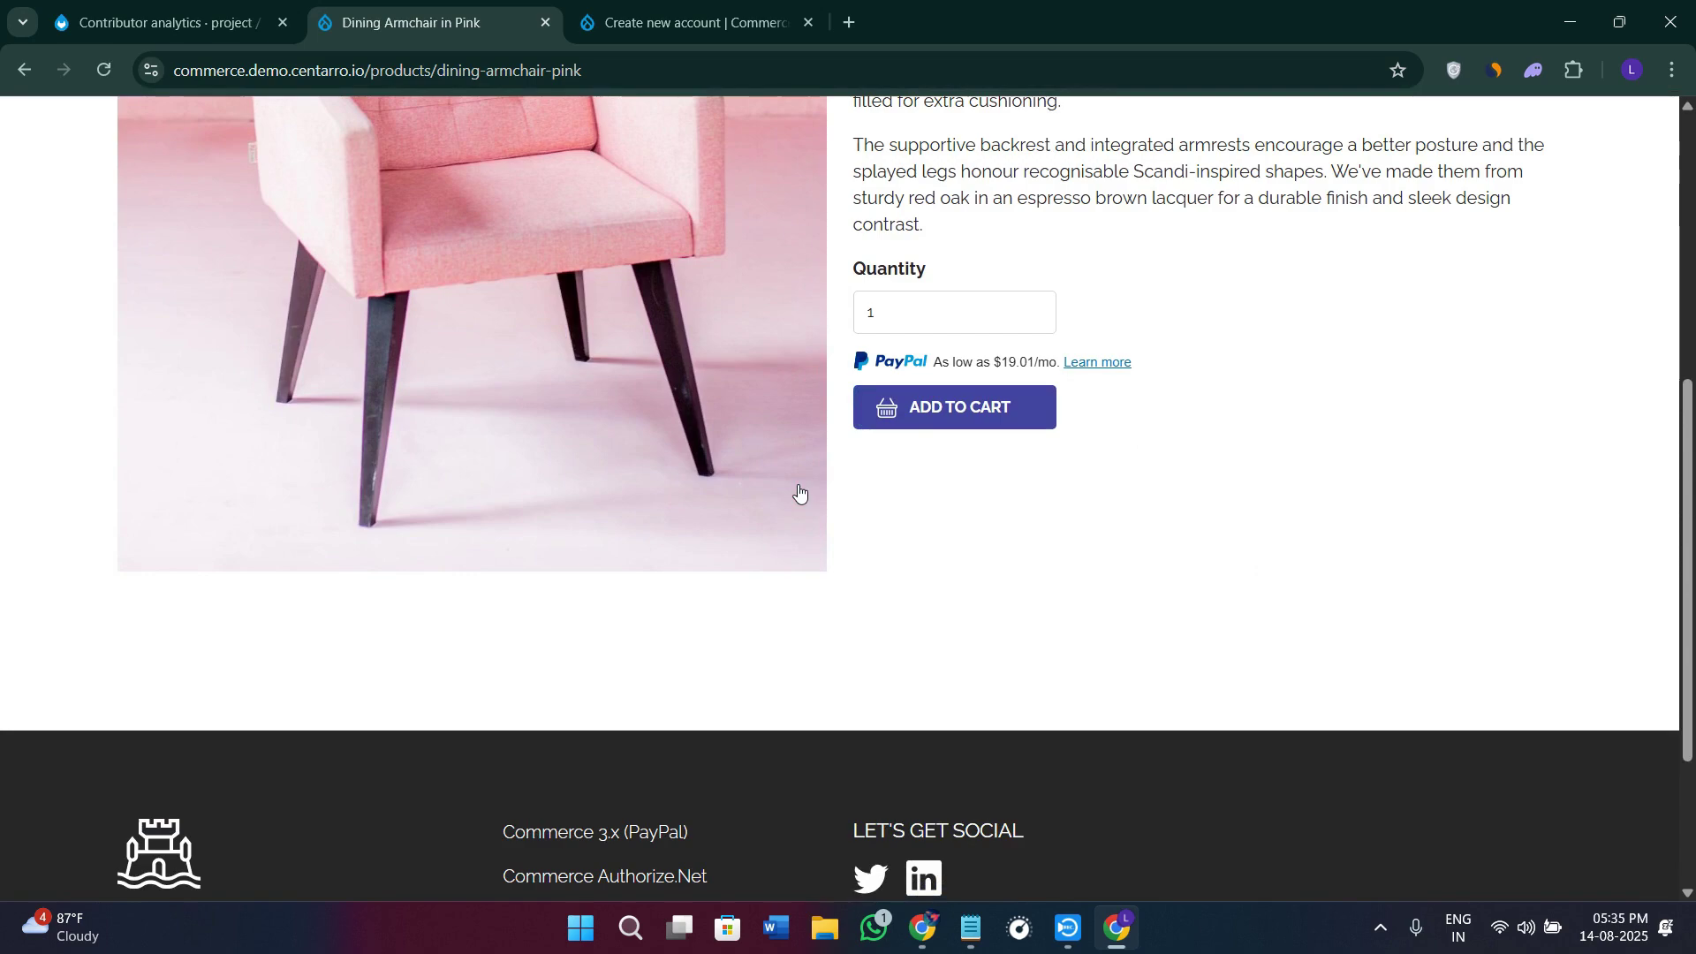
pyautogui.click(968, 423)
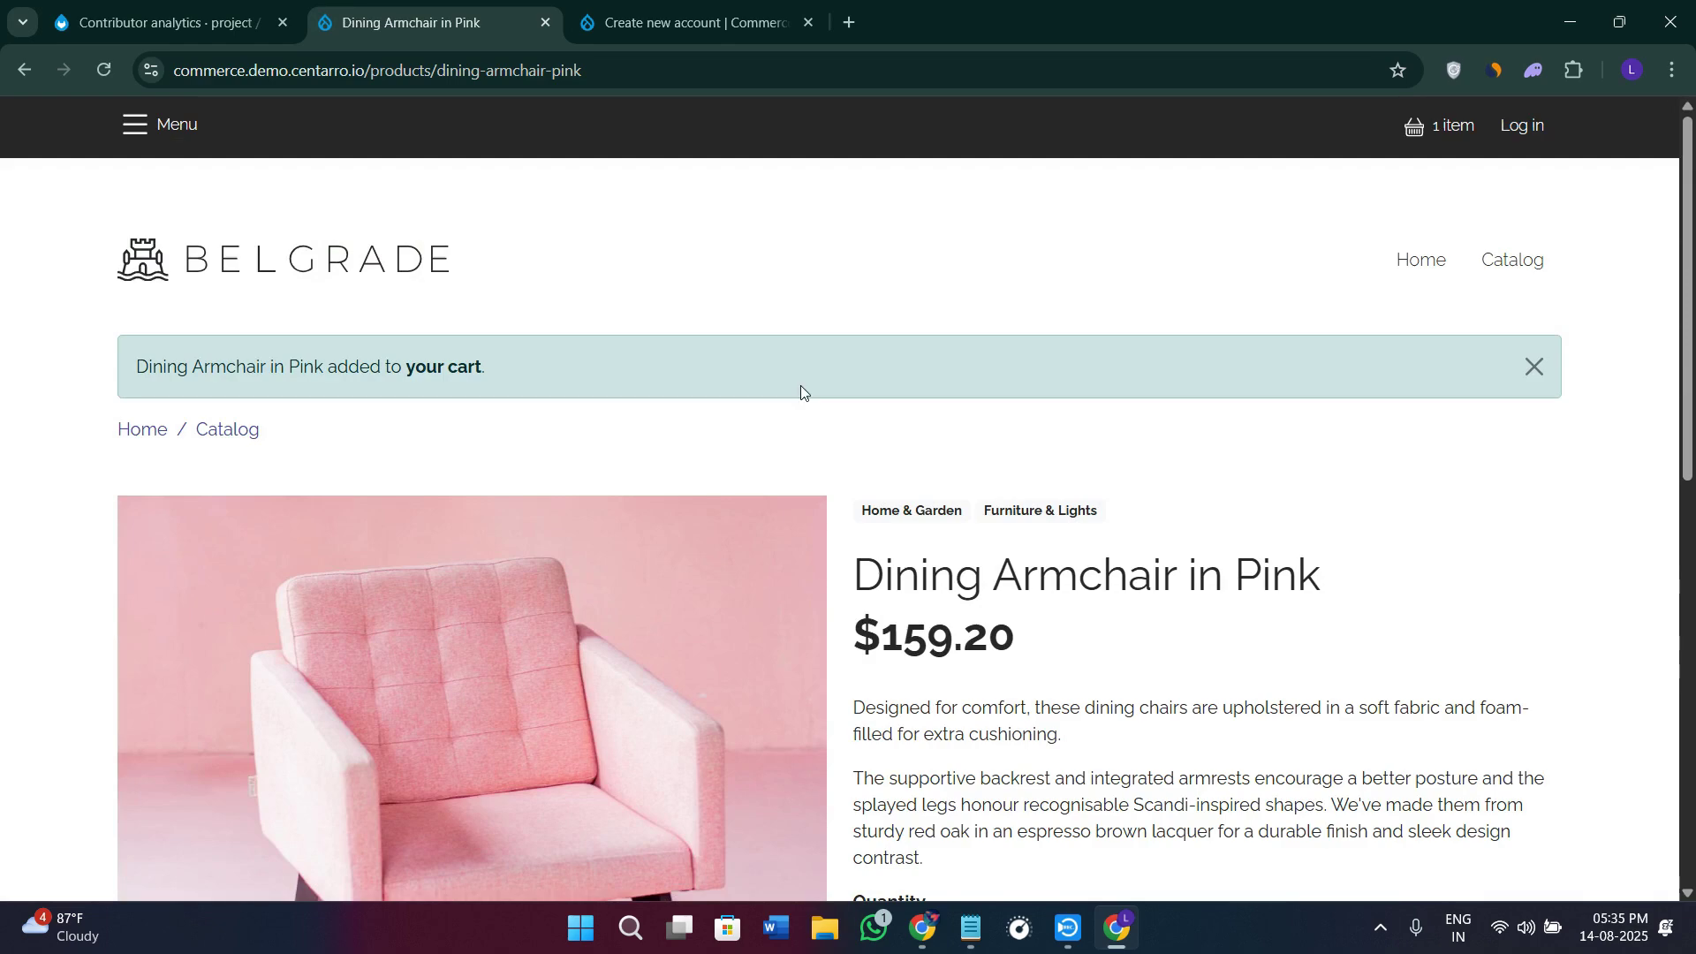
# - Go back from contributor analytics to drupalcommerce.org's team section, then return to the armchair tab
pyautogui.click(198, 28)
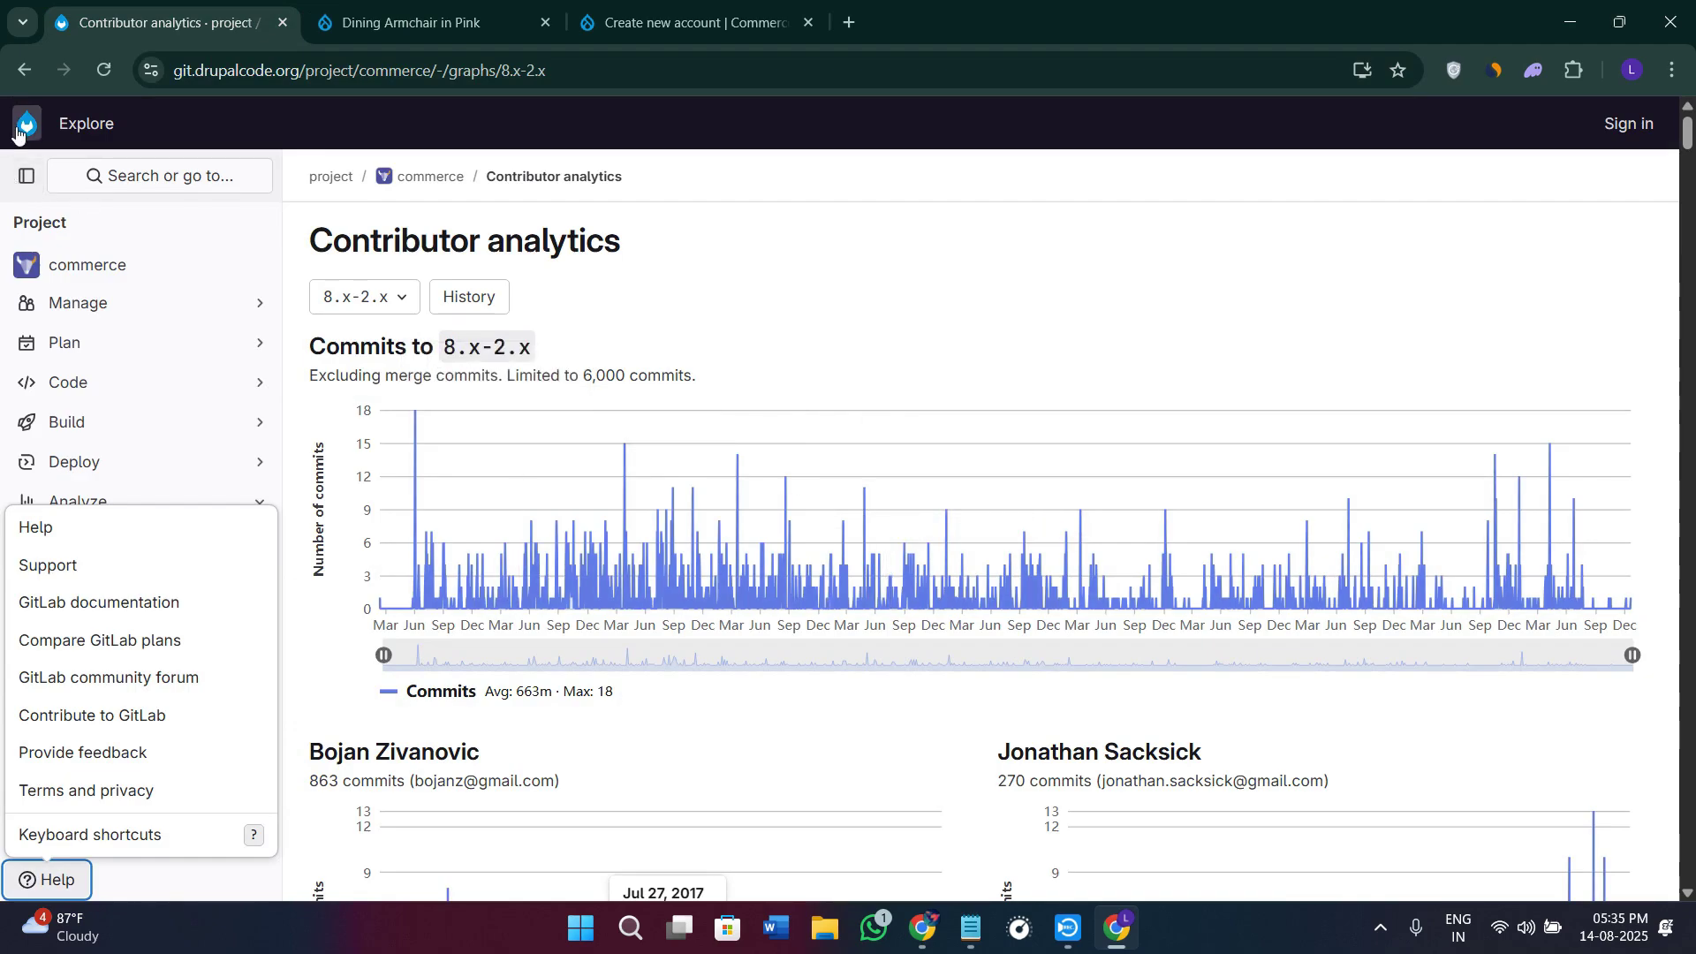
pyautogui.click(23, 69)
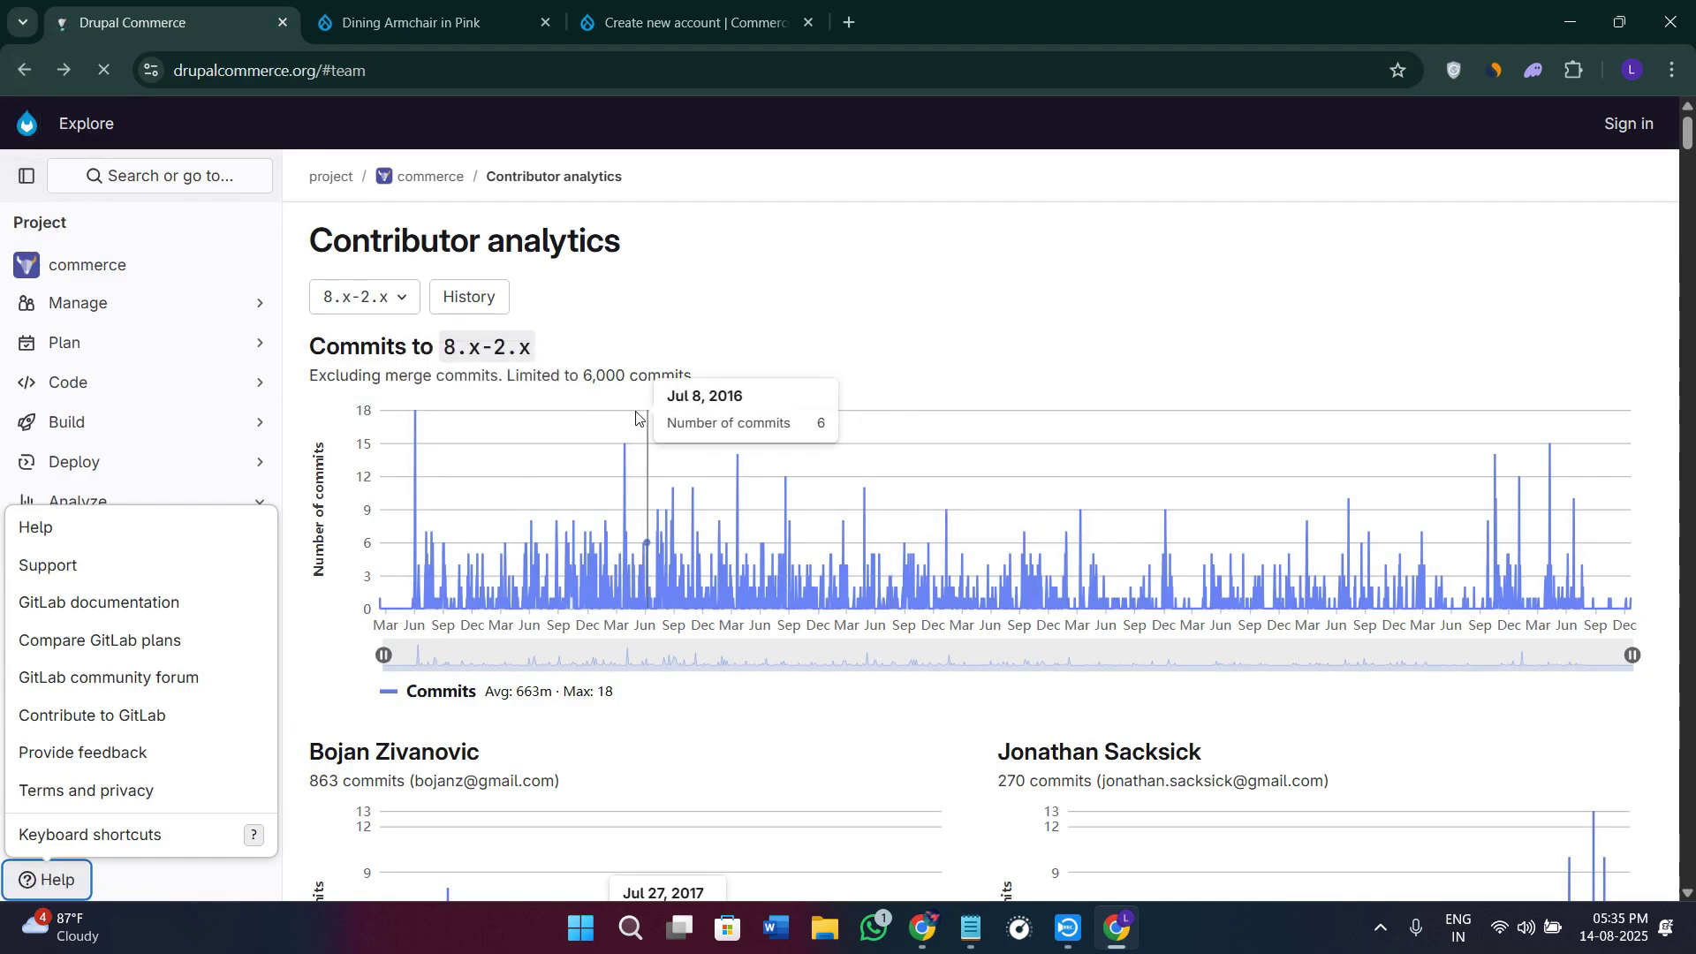
pyautogui.hotkey('ctrl', 'Tab')
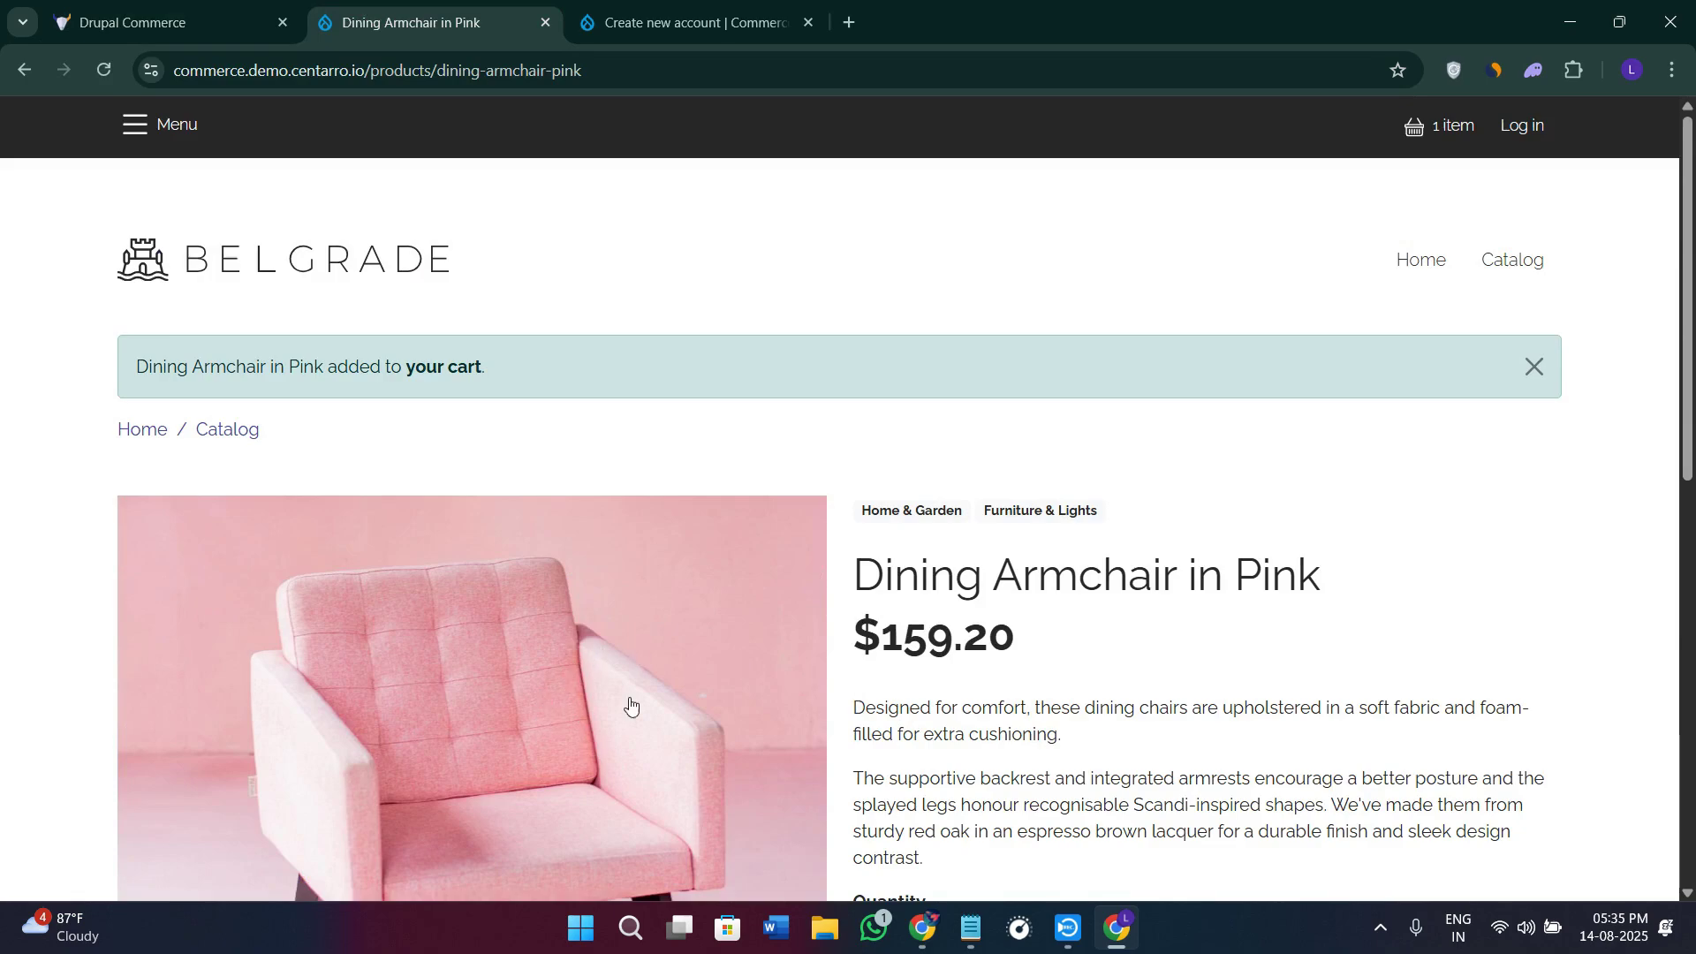
pyautogui.scroll(-4, 629, 703)
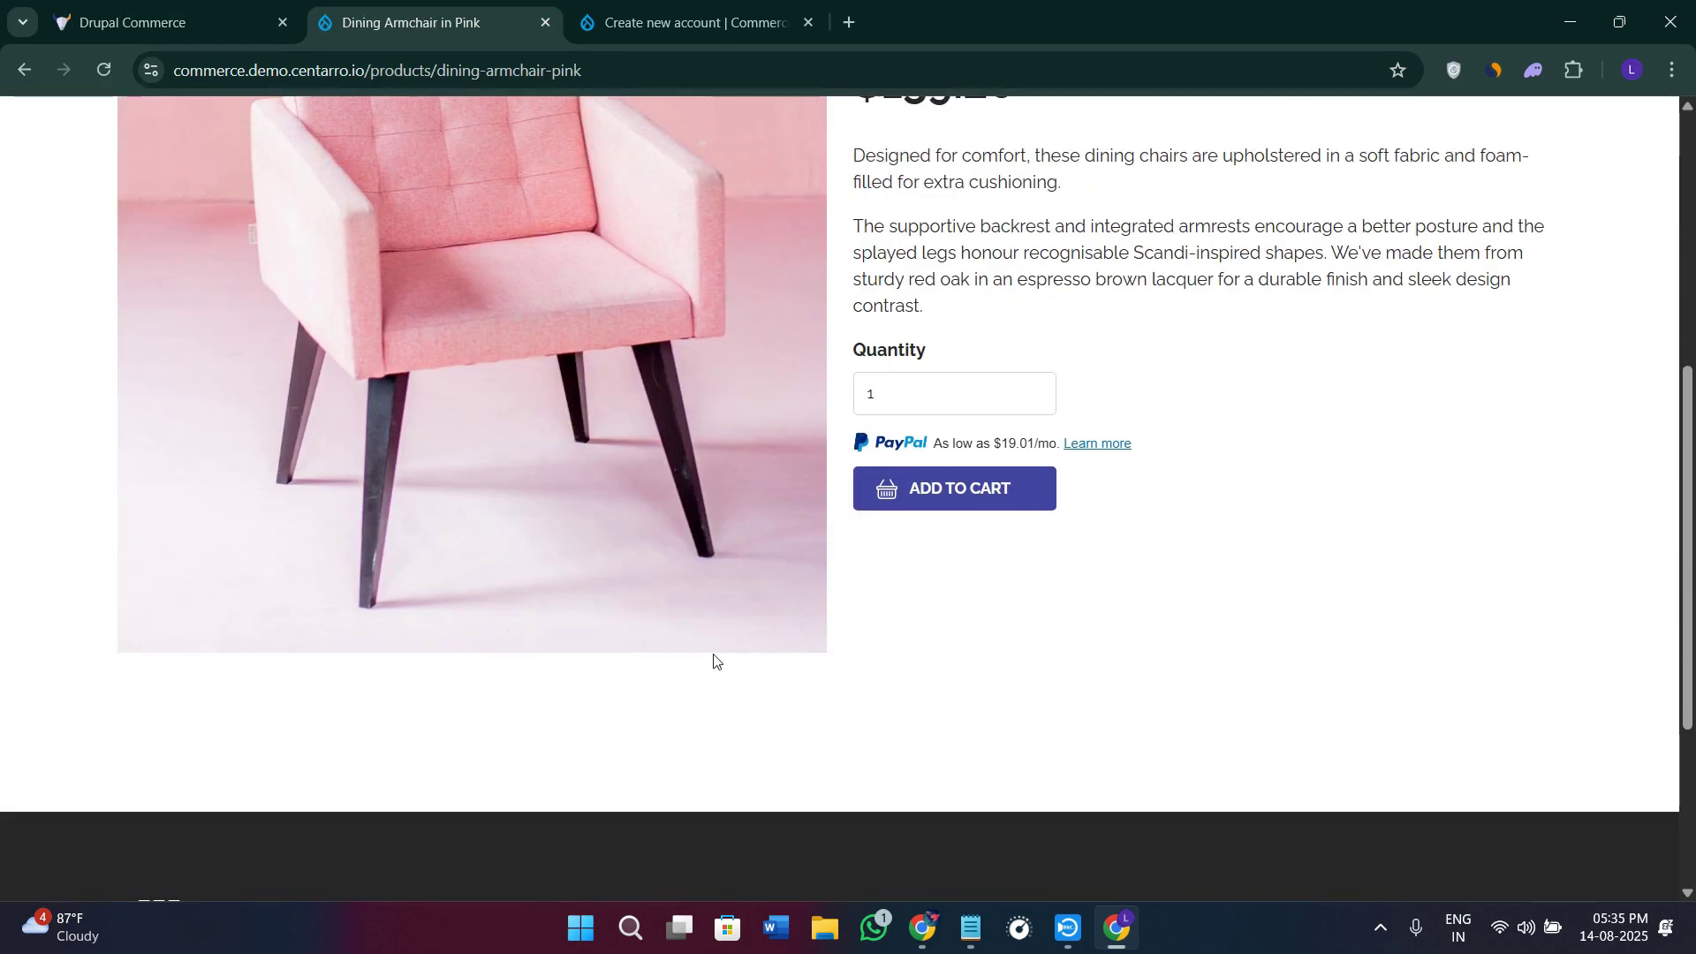
pyautogui.scroll(-1, 713, 662)
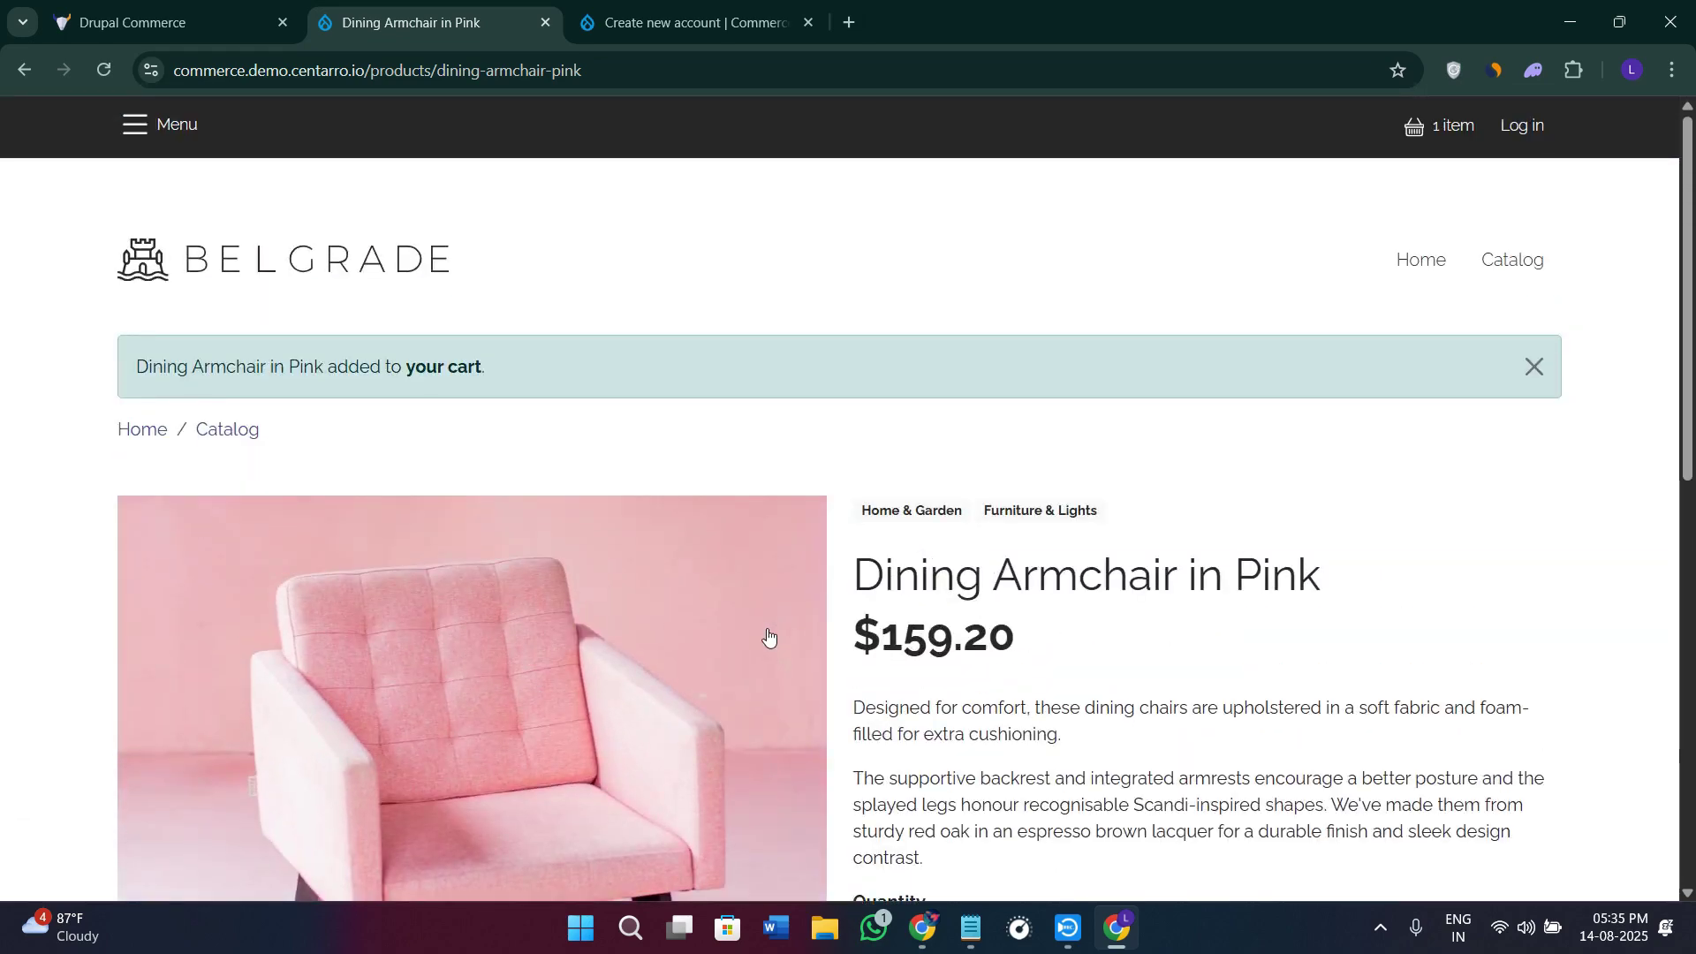
# - Go back once, then choose Home in the store's side menu to reach the Kickstart homepage
pyautogui.click(28, 76)
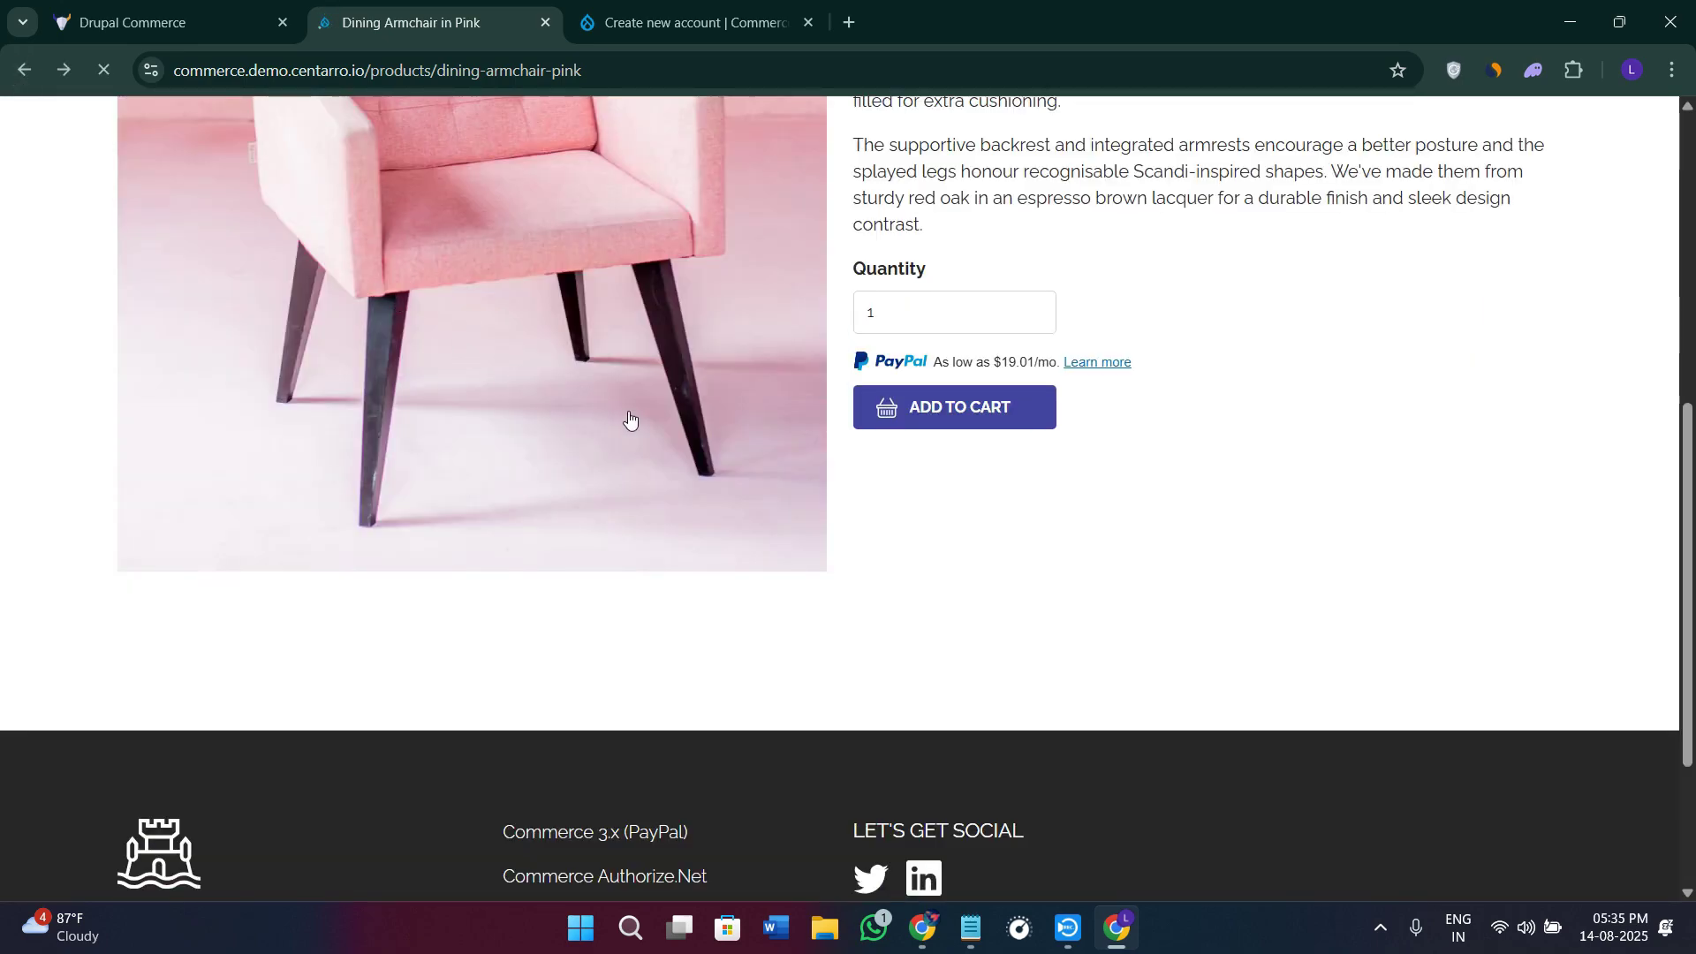
pyautogui.scroll(3, 630, 420)
pyautogui.scroll(2, 630, 420)
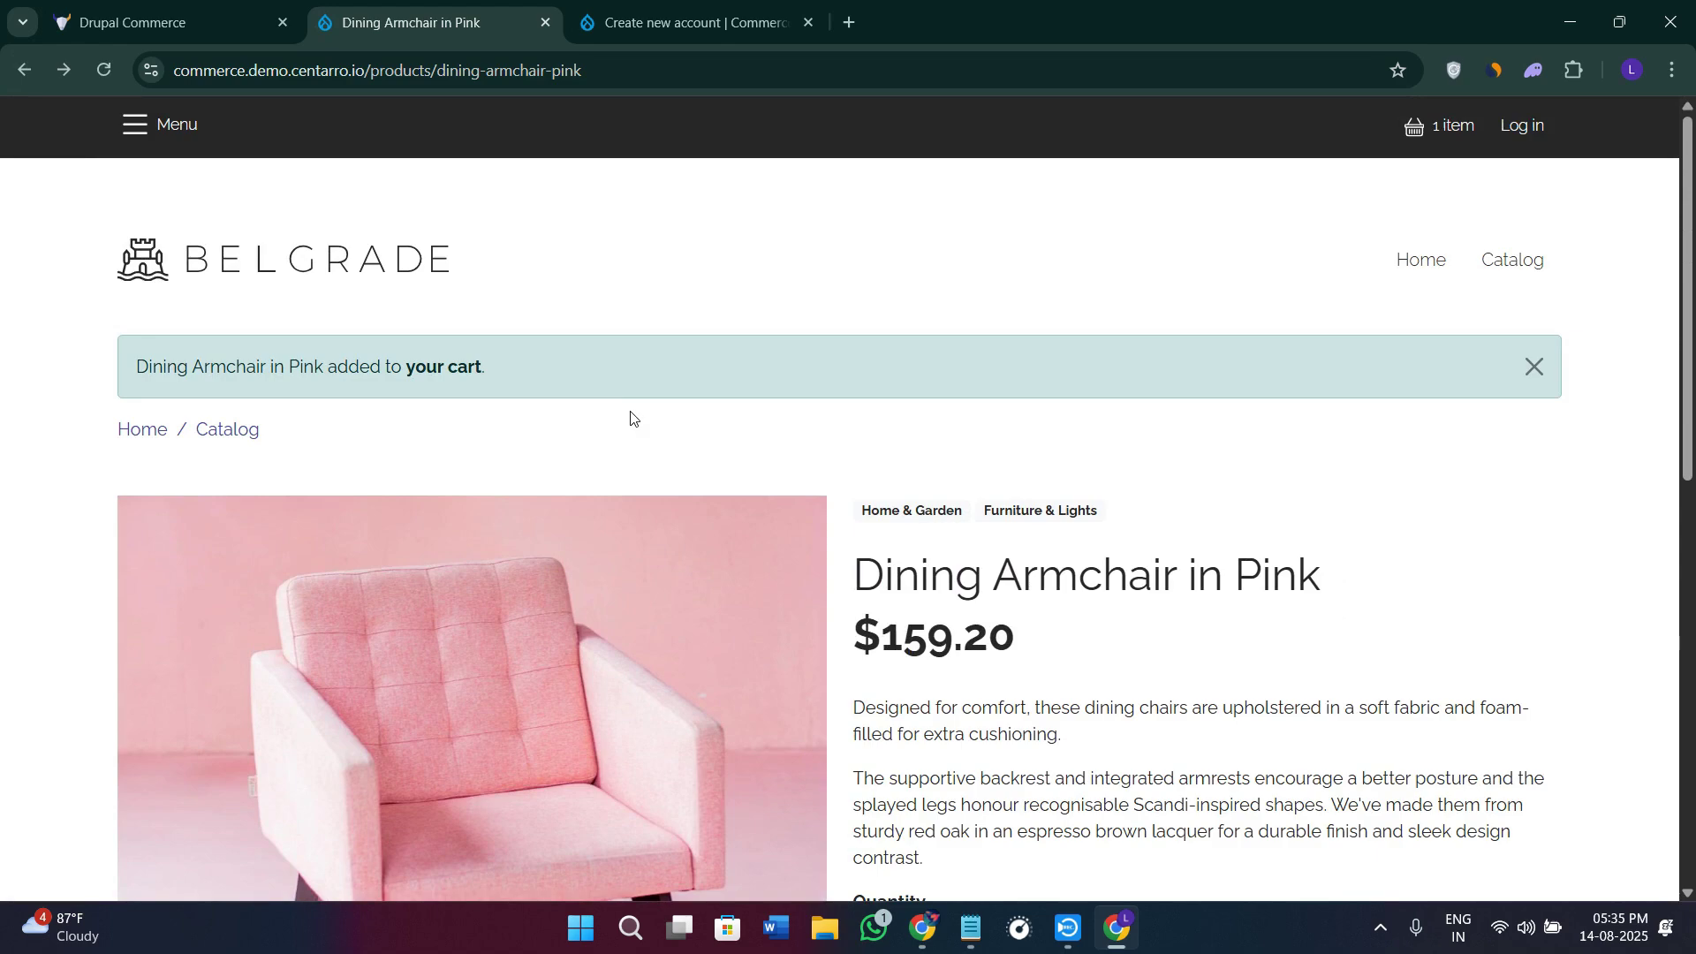
pyautogui.click(134, 125)
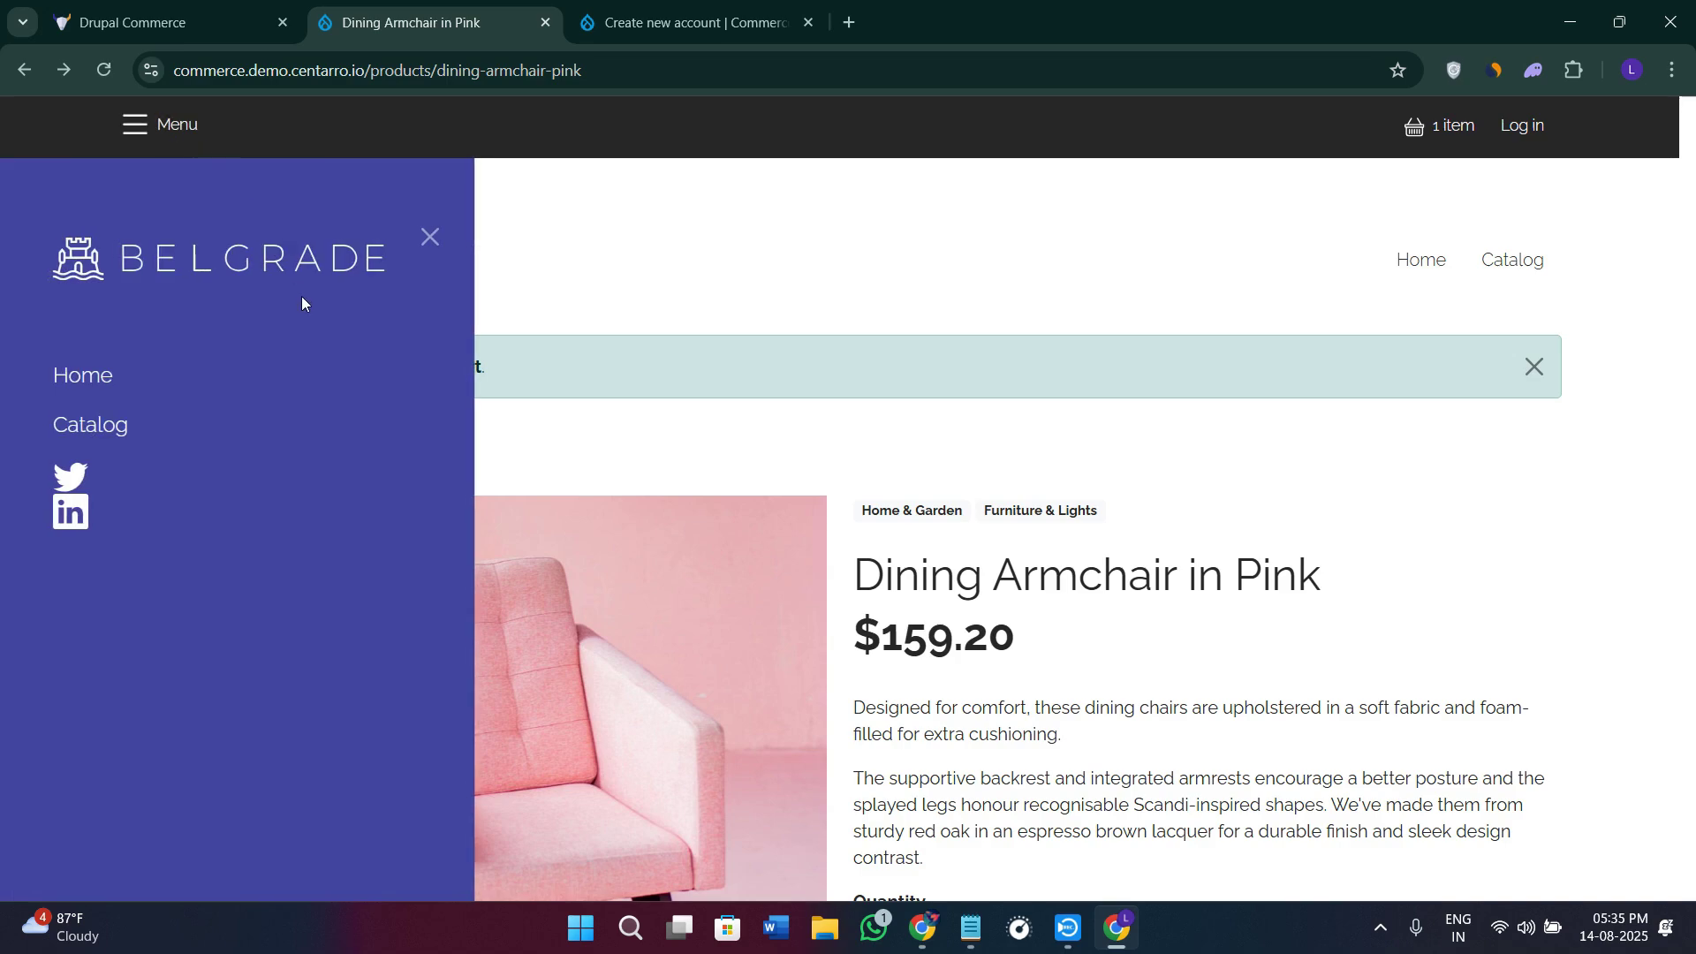
pyautogui.click(111, 378)
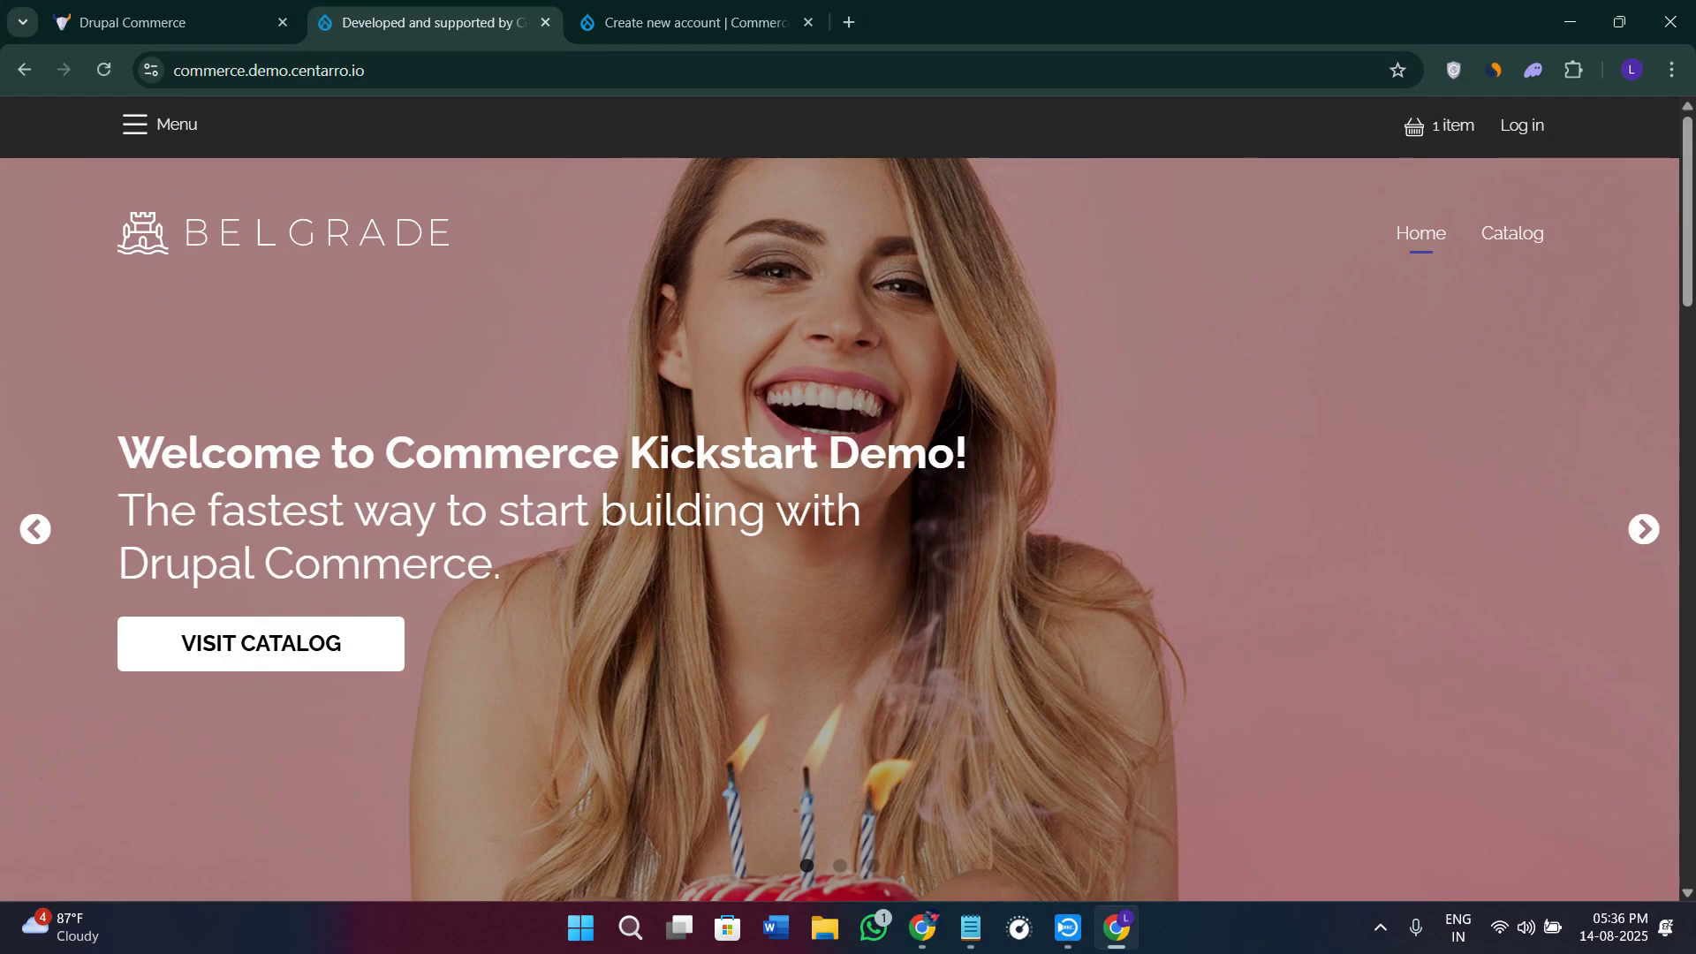
# - Switch to the drupalcommerce.org tab and review its features, ending at the Commerce Core 3.1.0 card
pyautogui.click(179, 13)
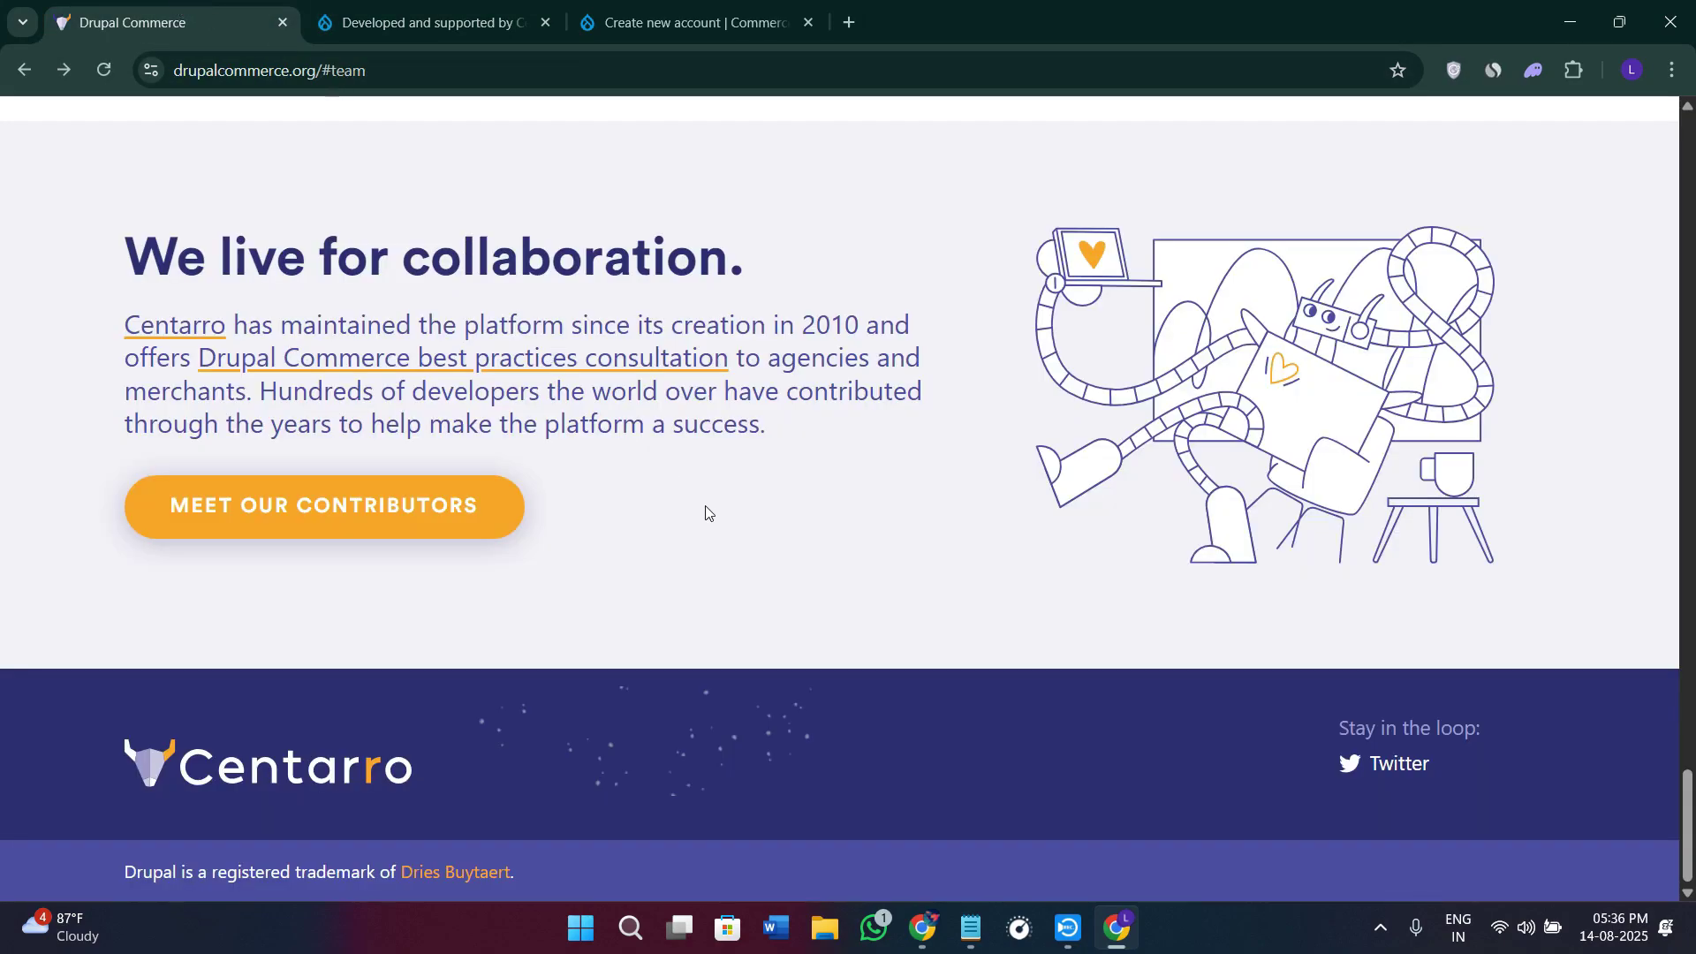
pyautogui.scroll(2, 715, 519)
pyautogui.scroll(-2, 718, 522)
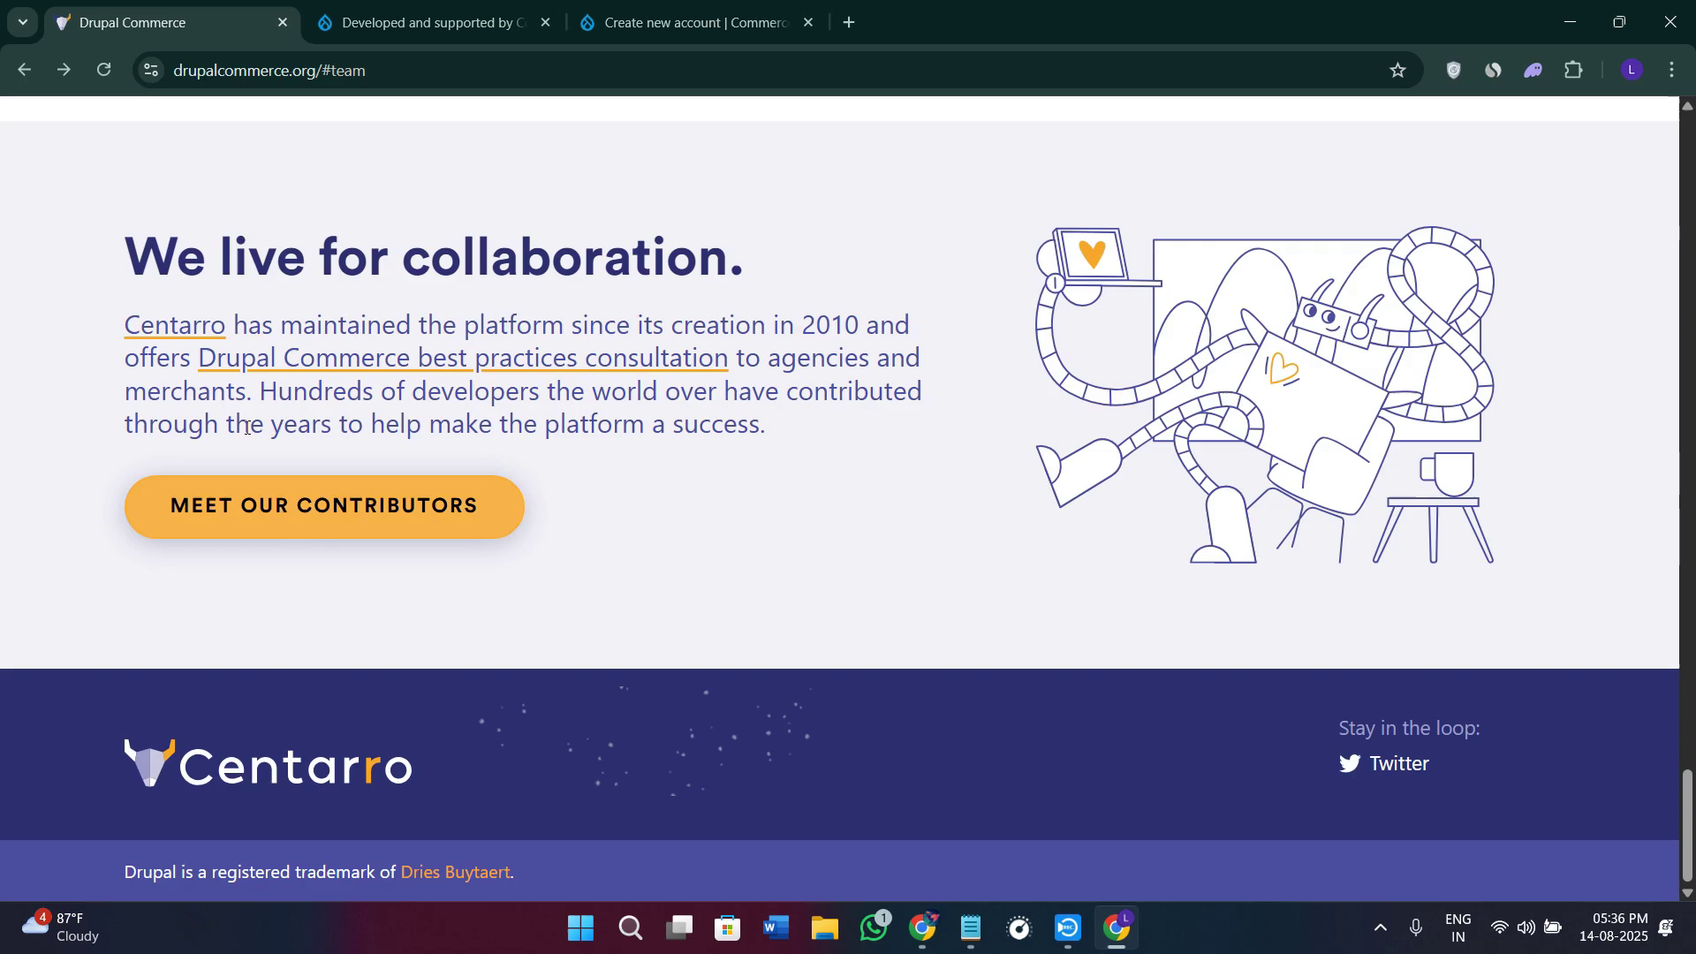
pyautogui.scroll(3, 836, 459)
pyautogui.scroll(8, 837, 458)
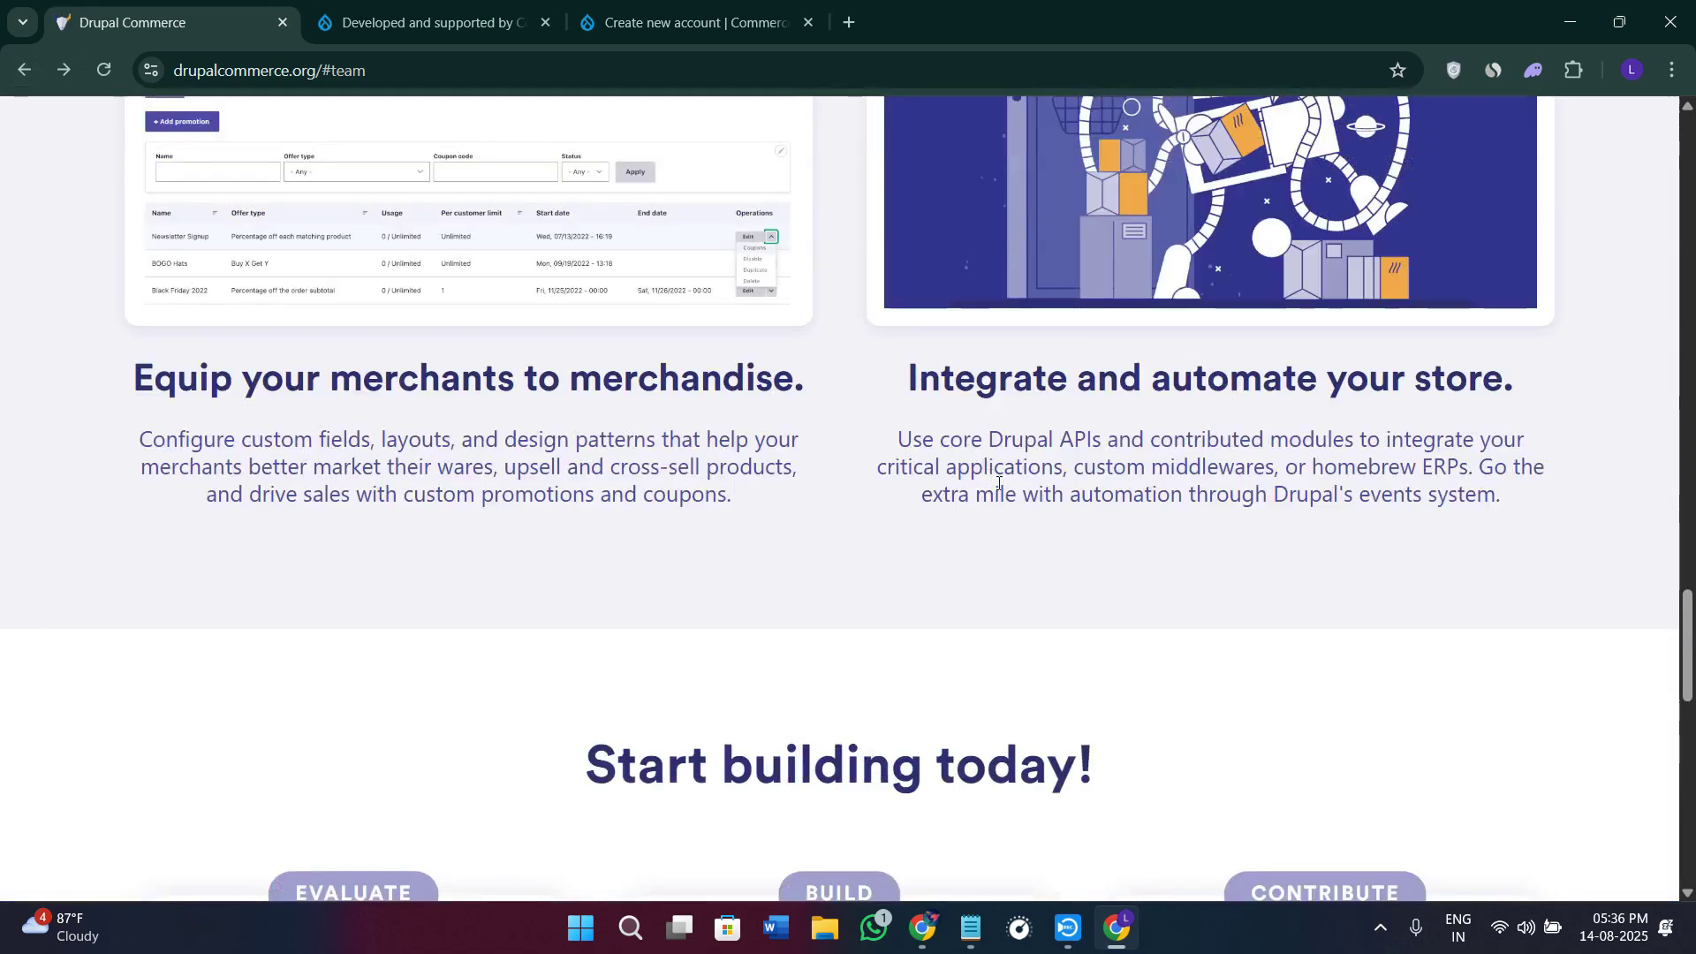
pyautogui.scroll(4, 999, 483)
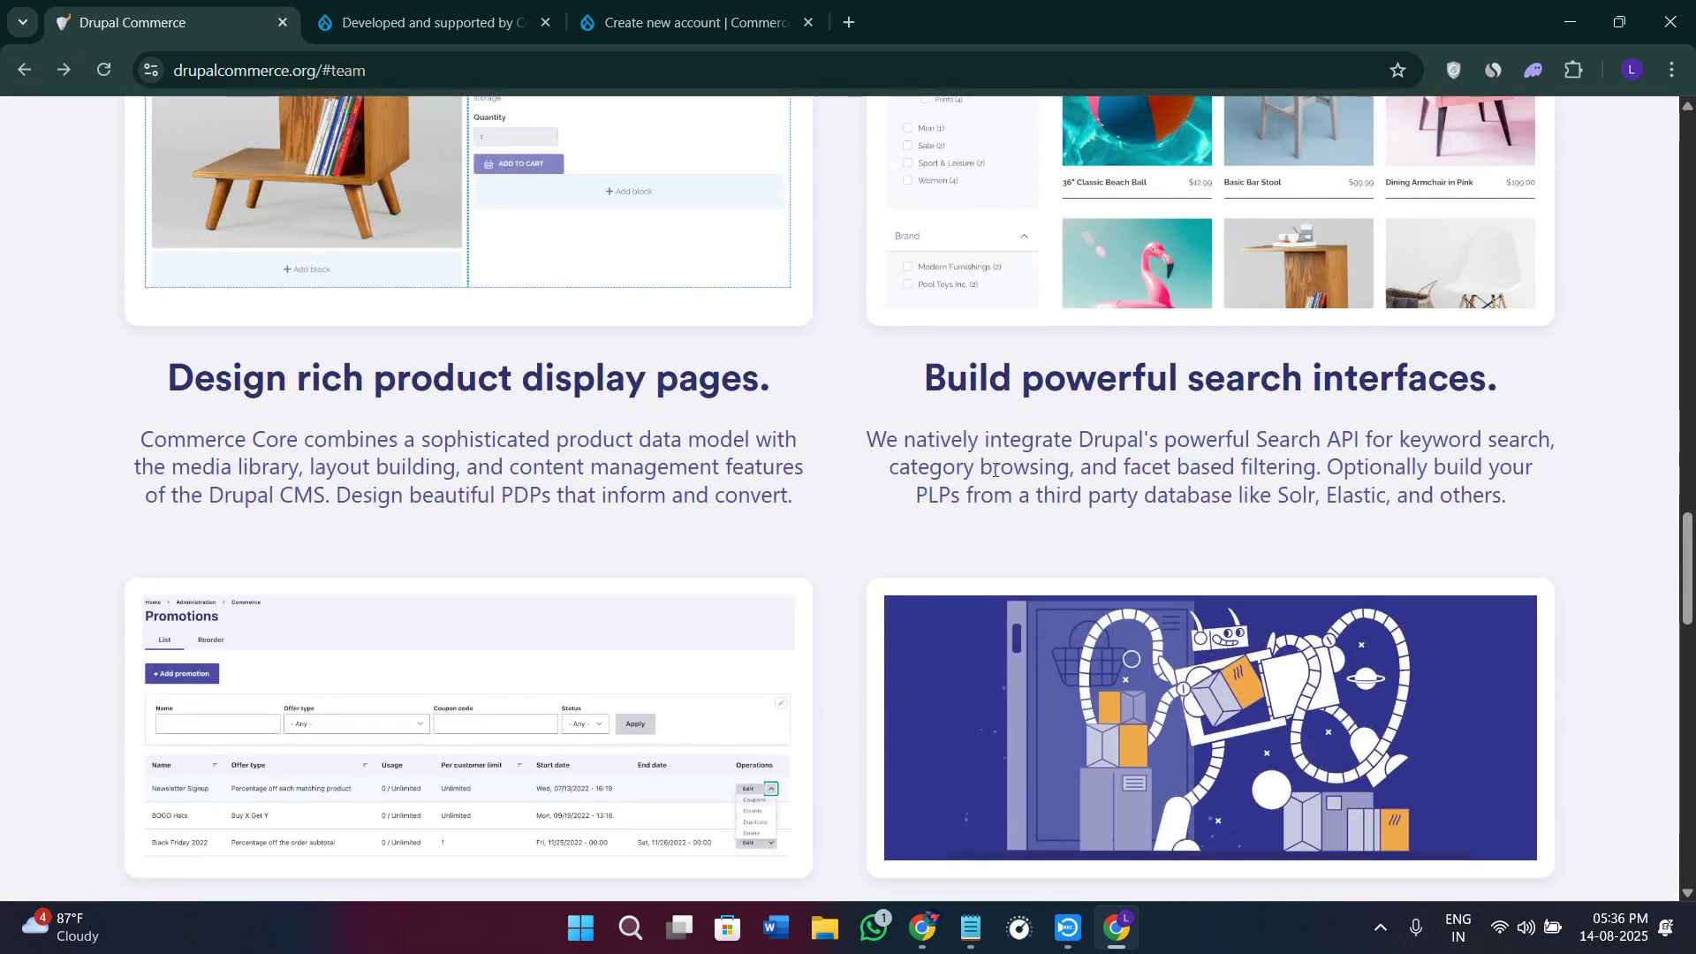
pyautogui.scroll(-1, 993, 469)
pyautogui.scroll(3, 992, 469)
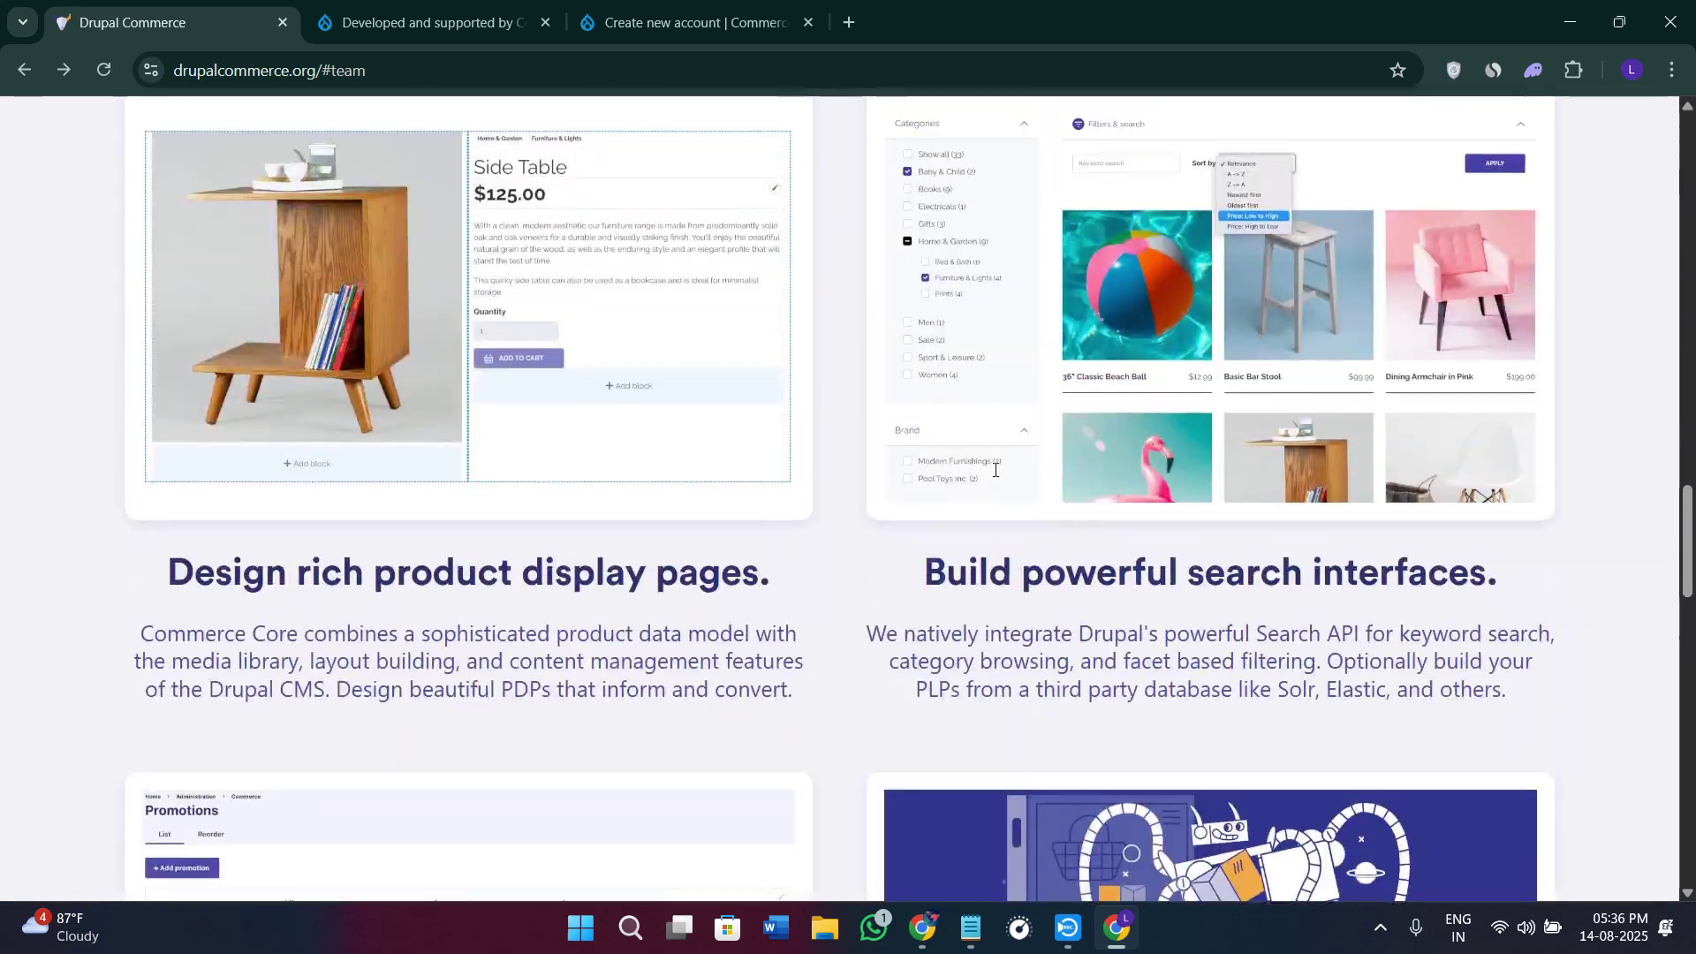
pyautogui.scroll(4, 993, 472)
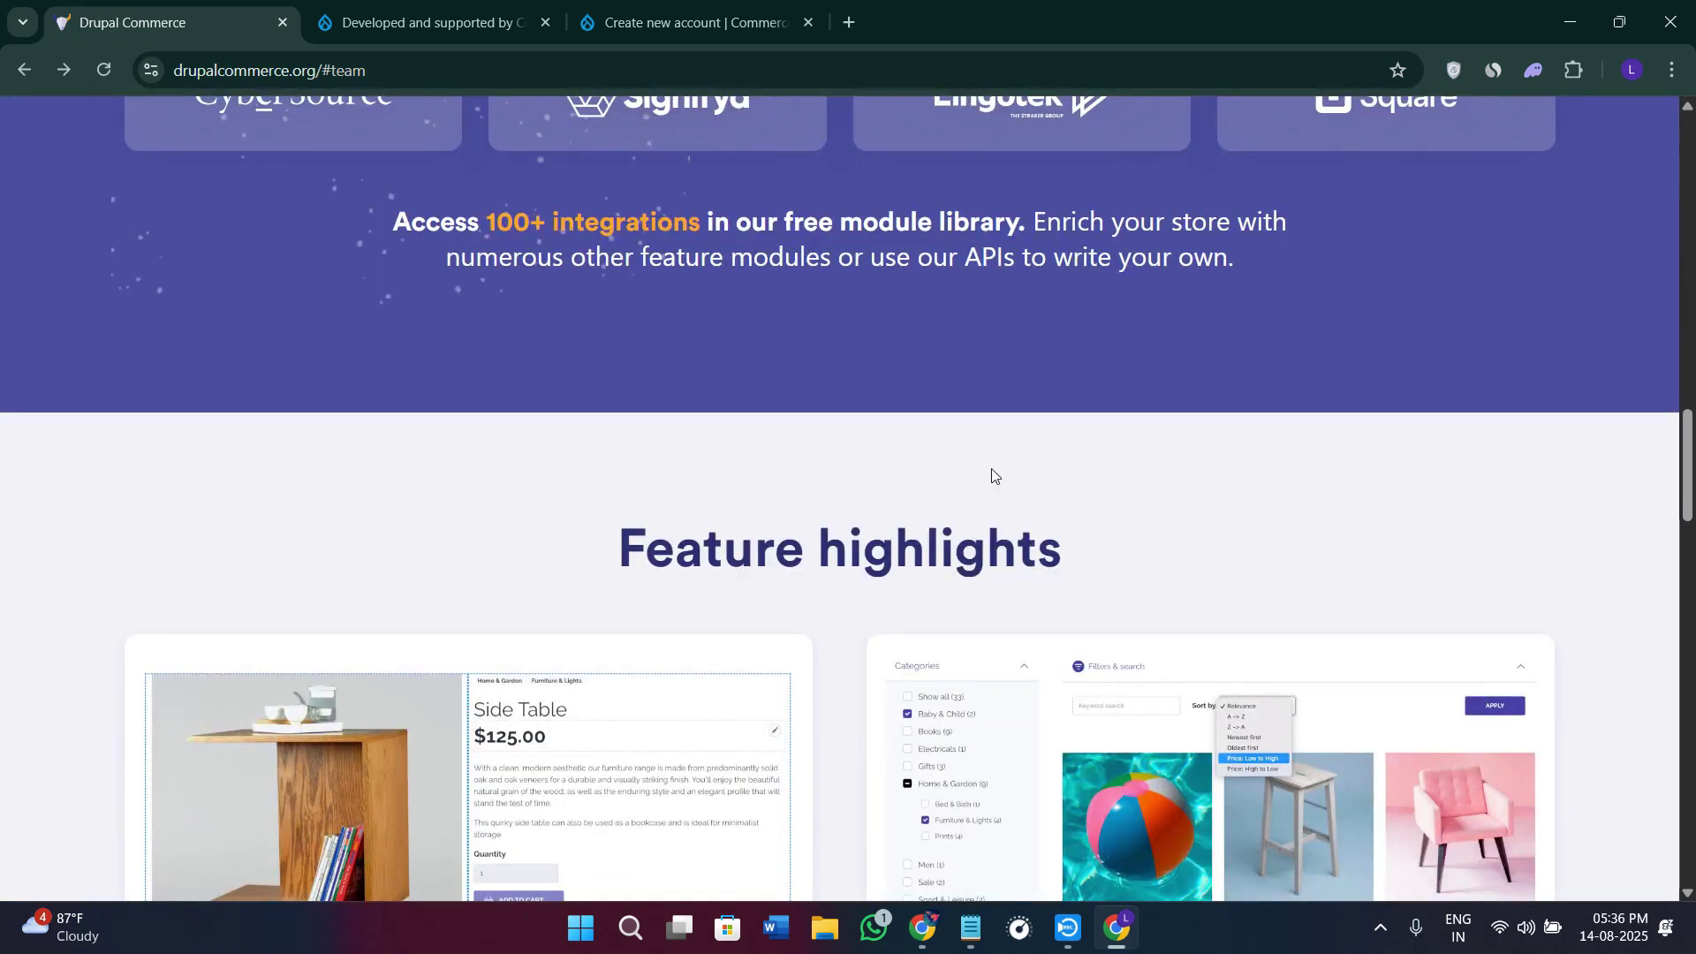
pyautogui.scroll(1, 991, 477)
pyautogui.scroll(2, 986, 479)
pyautogui.scroll(3, 983, 483)
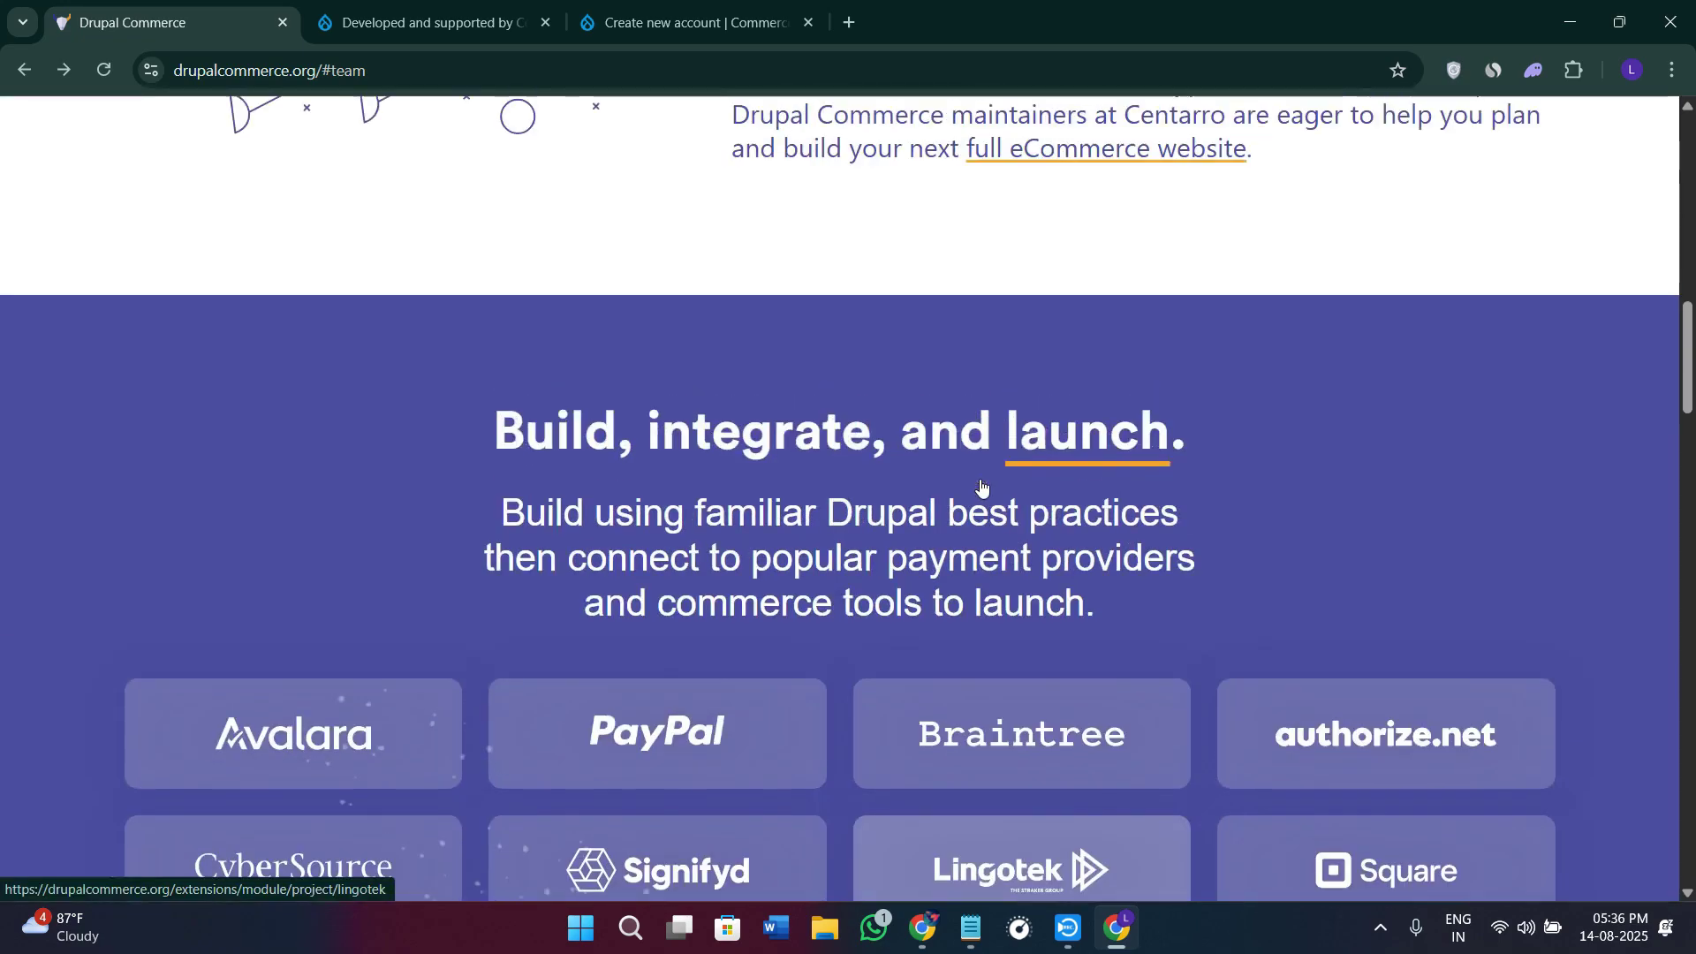
pyautogui.scroll(1, 981, 487)
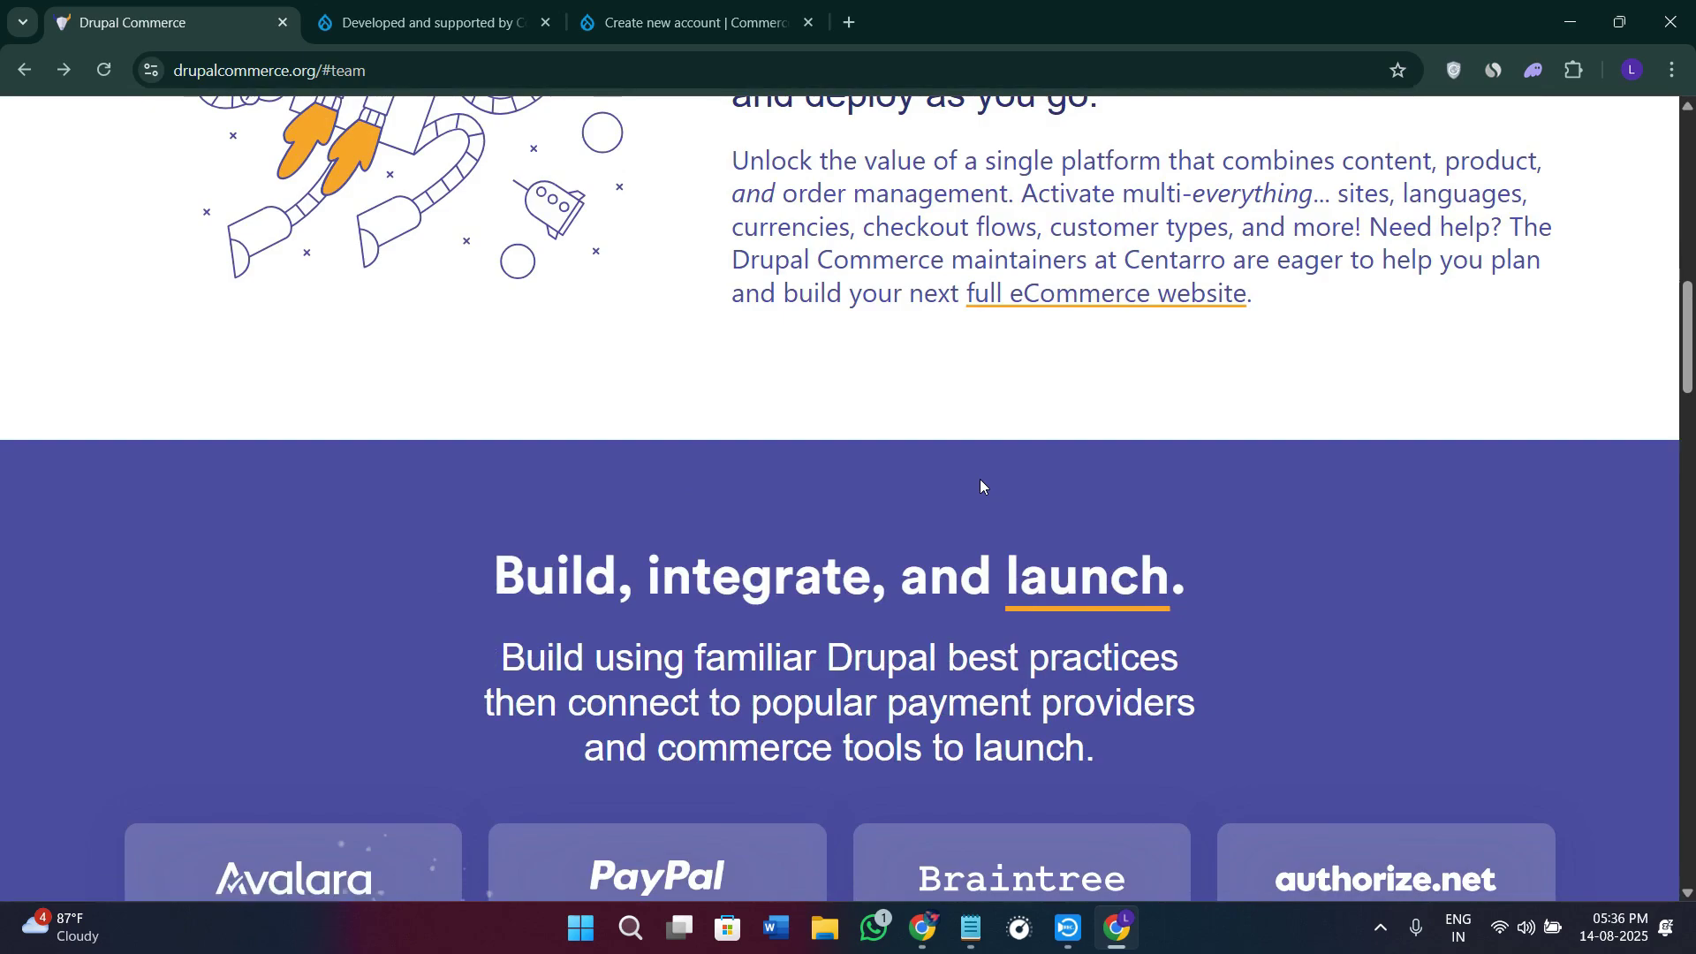
pyautogui.scroll(1, 565, 393)
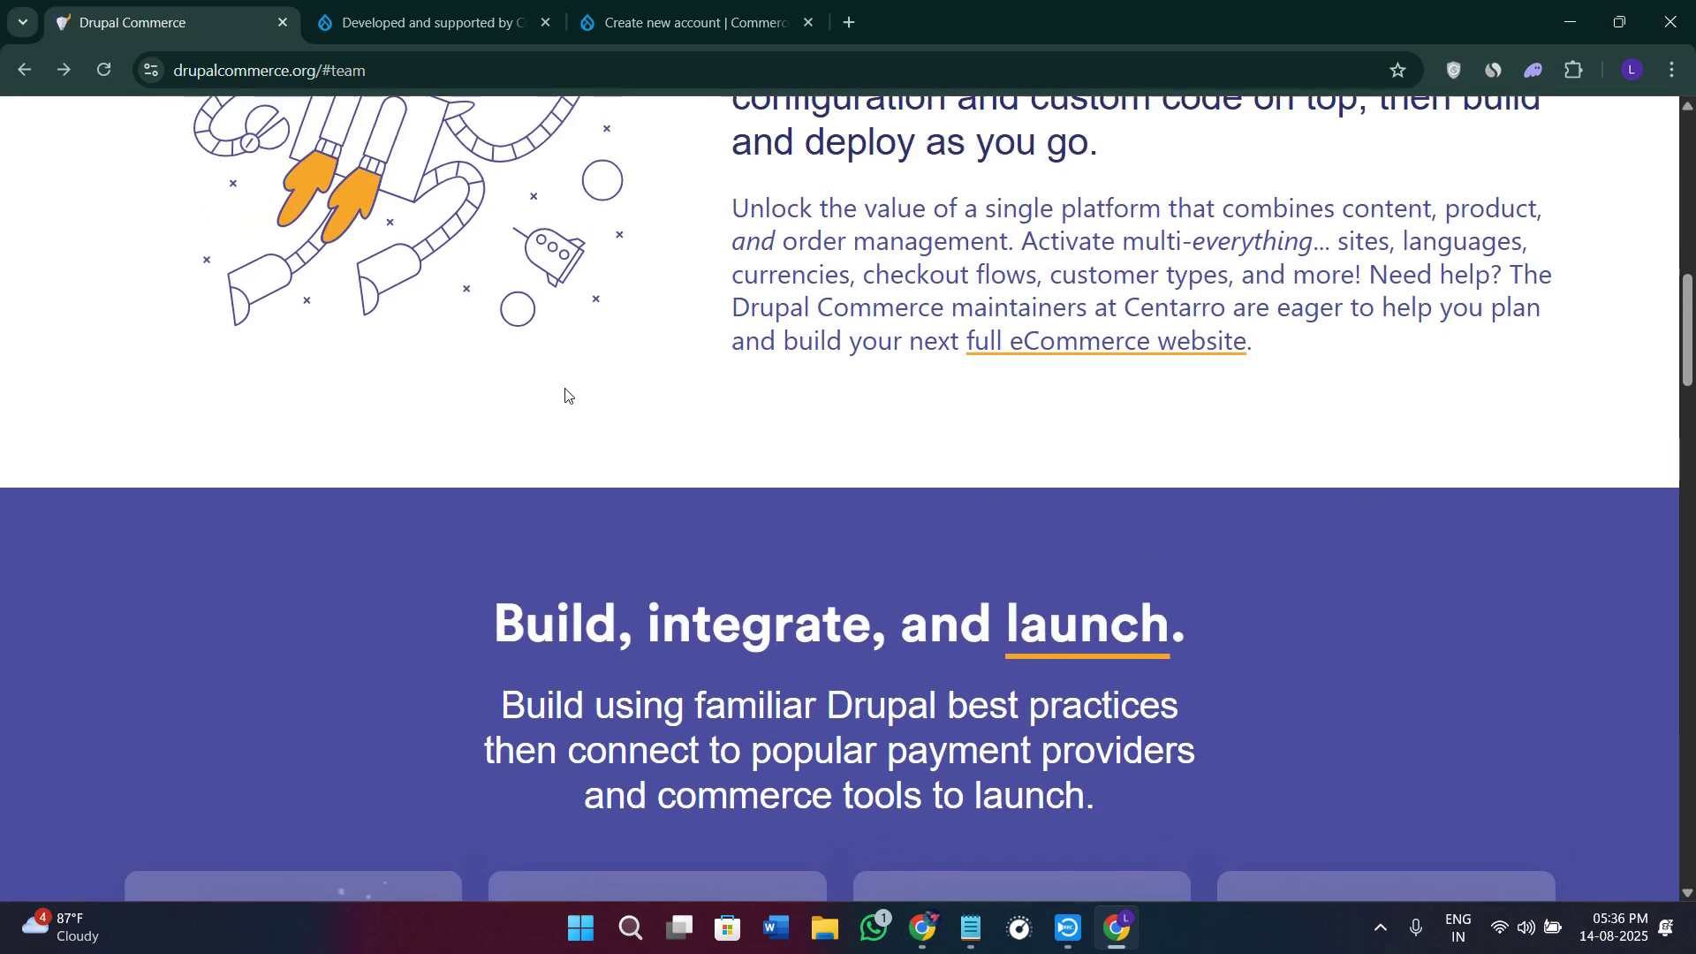
pyautogui.scroll(3, 564, 393)
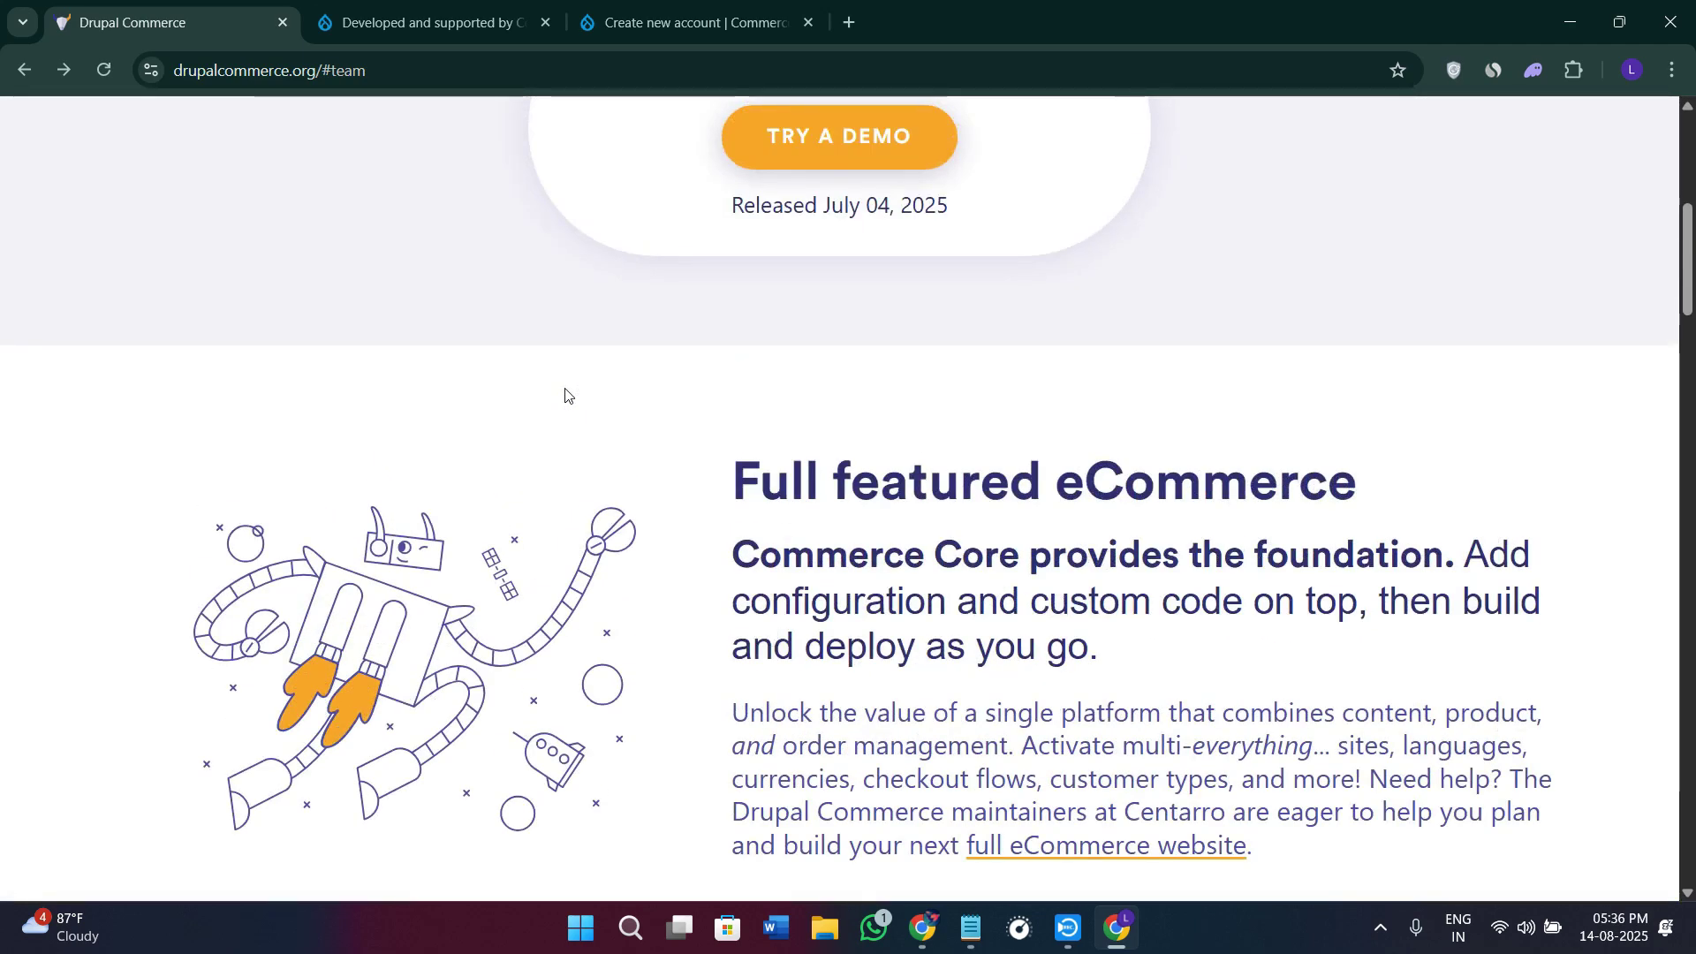
pyautogui.scroll(-3, 583, 382)
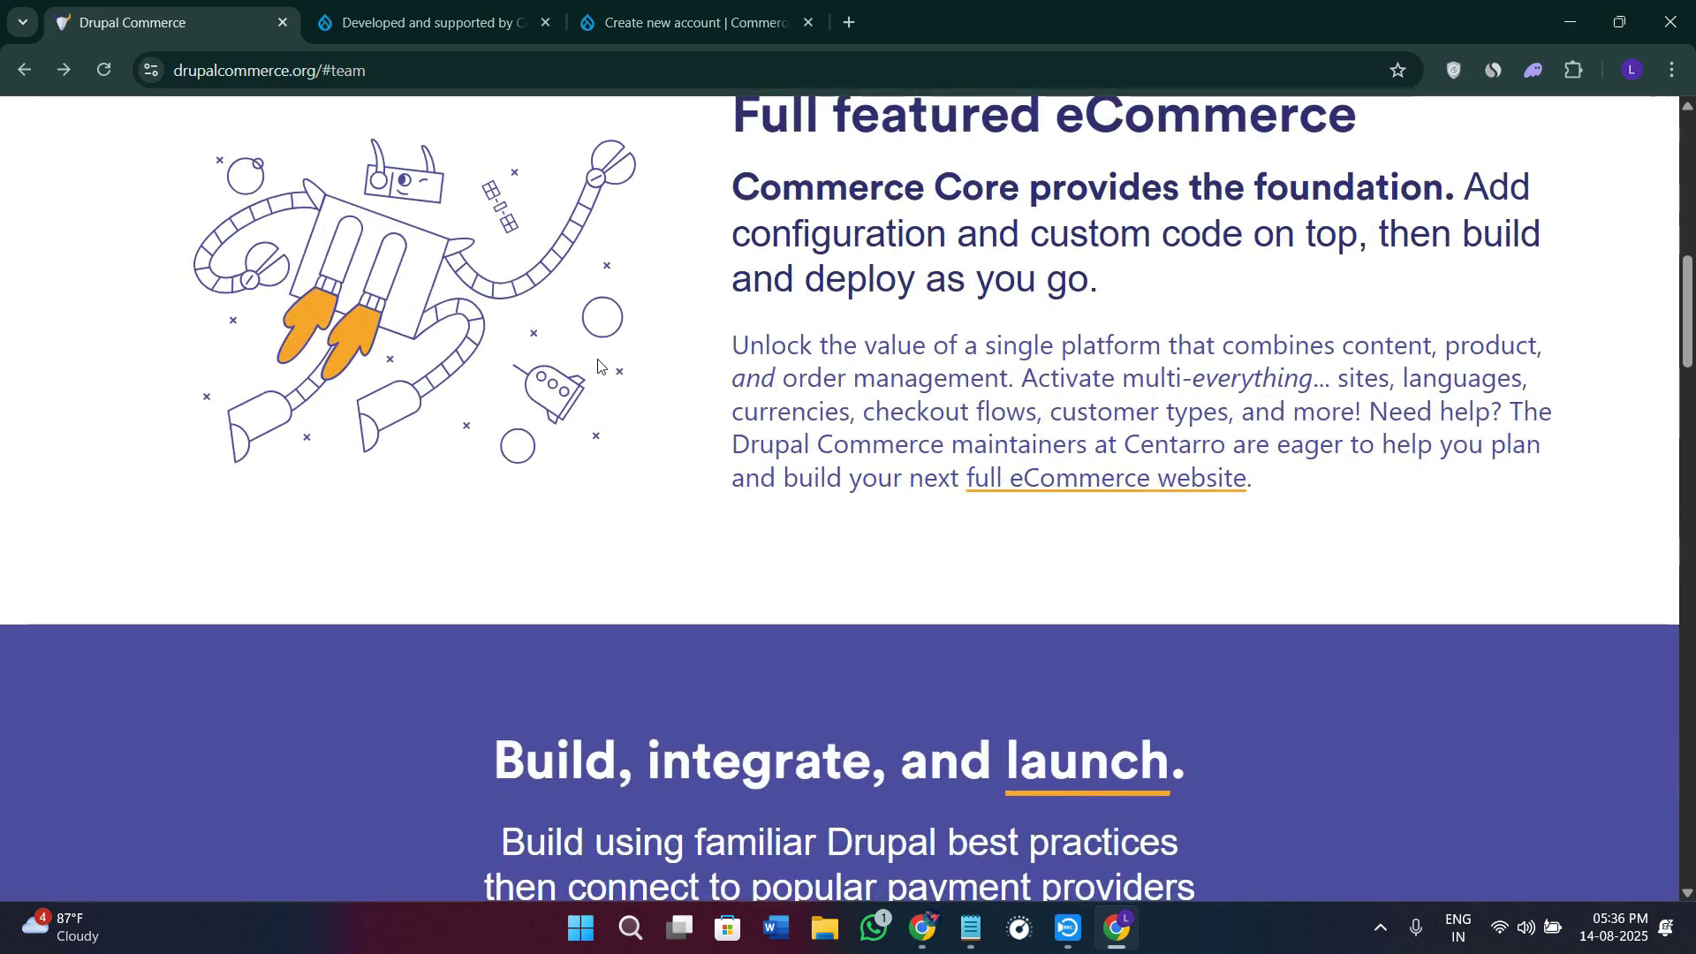
pyautogui.scroll(-3, 597, 367)
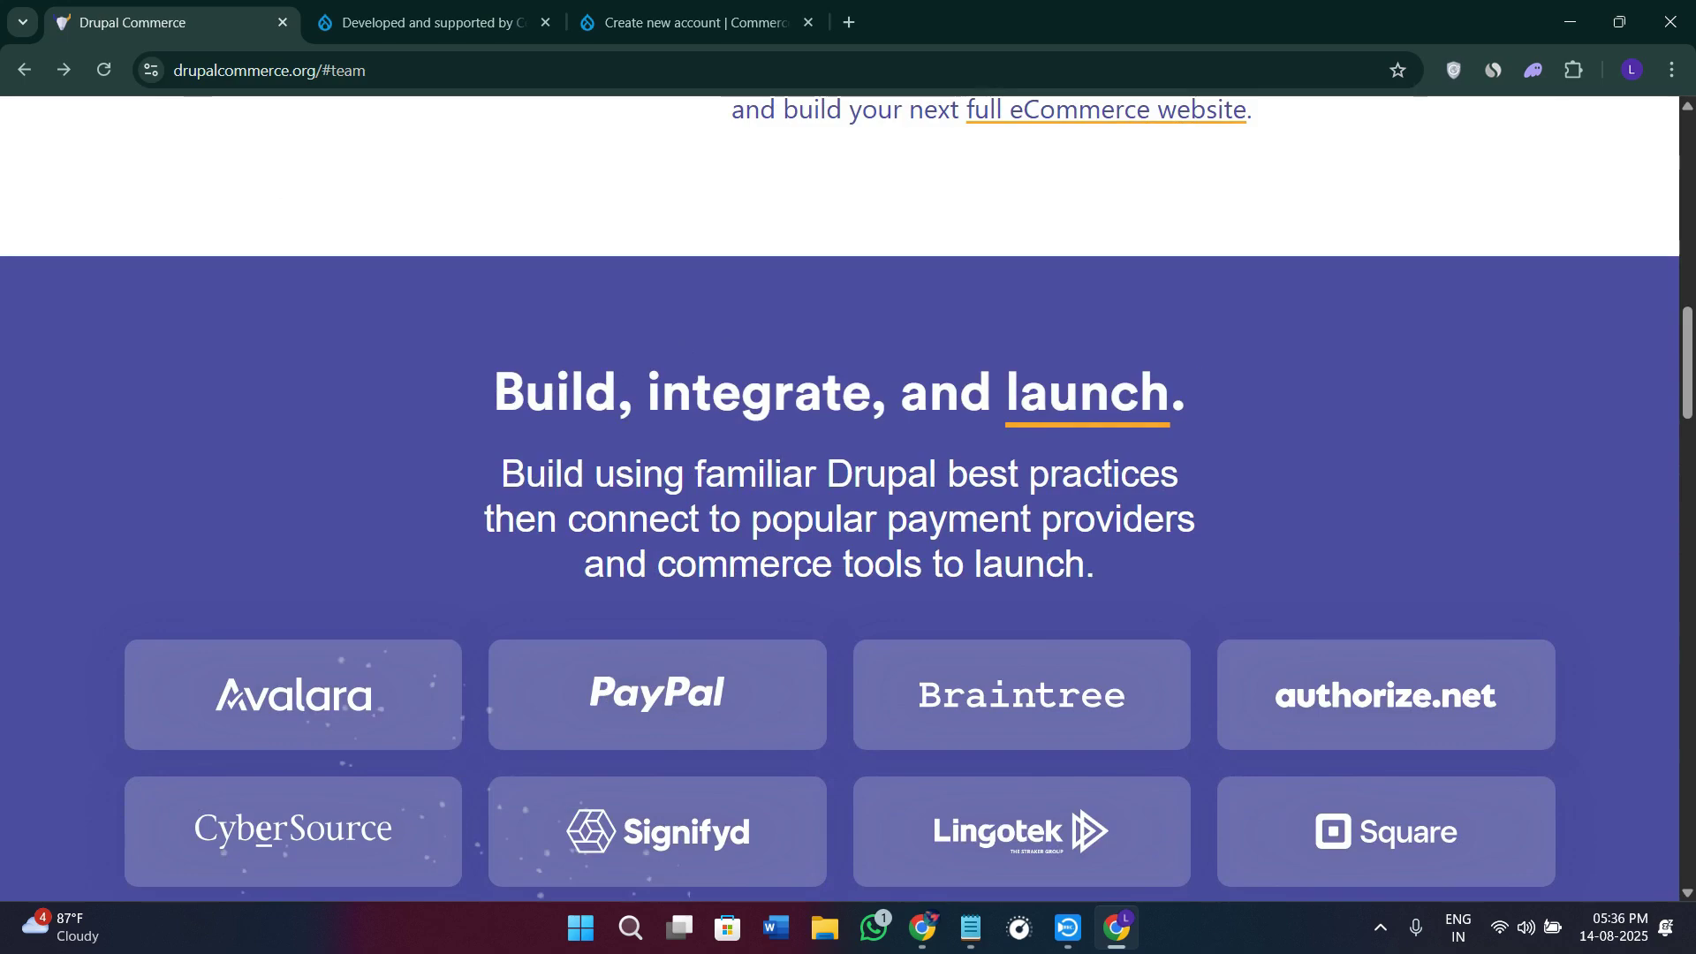
pyautogui.scroll(3, 718, 505)
pyautogui.scroll(5, 830, 506)
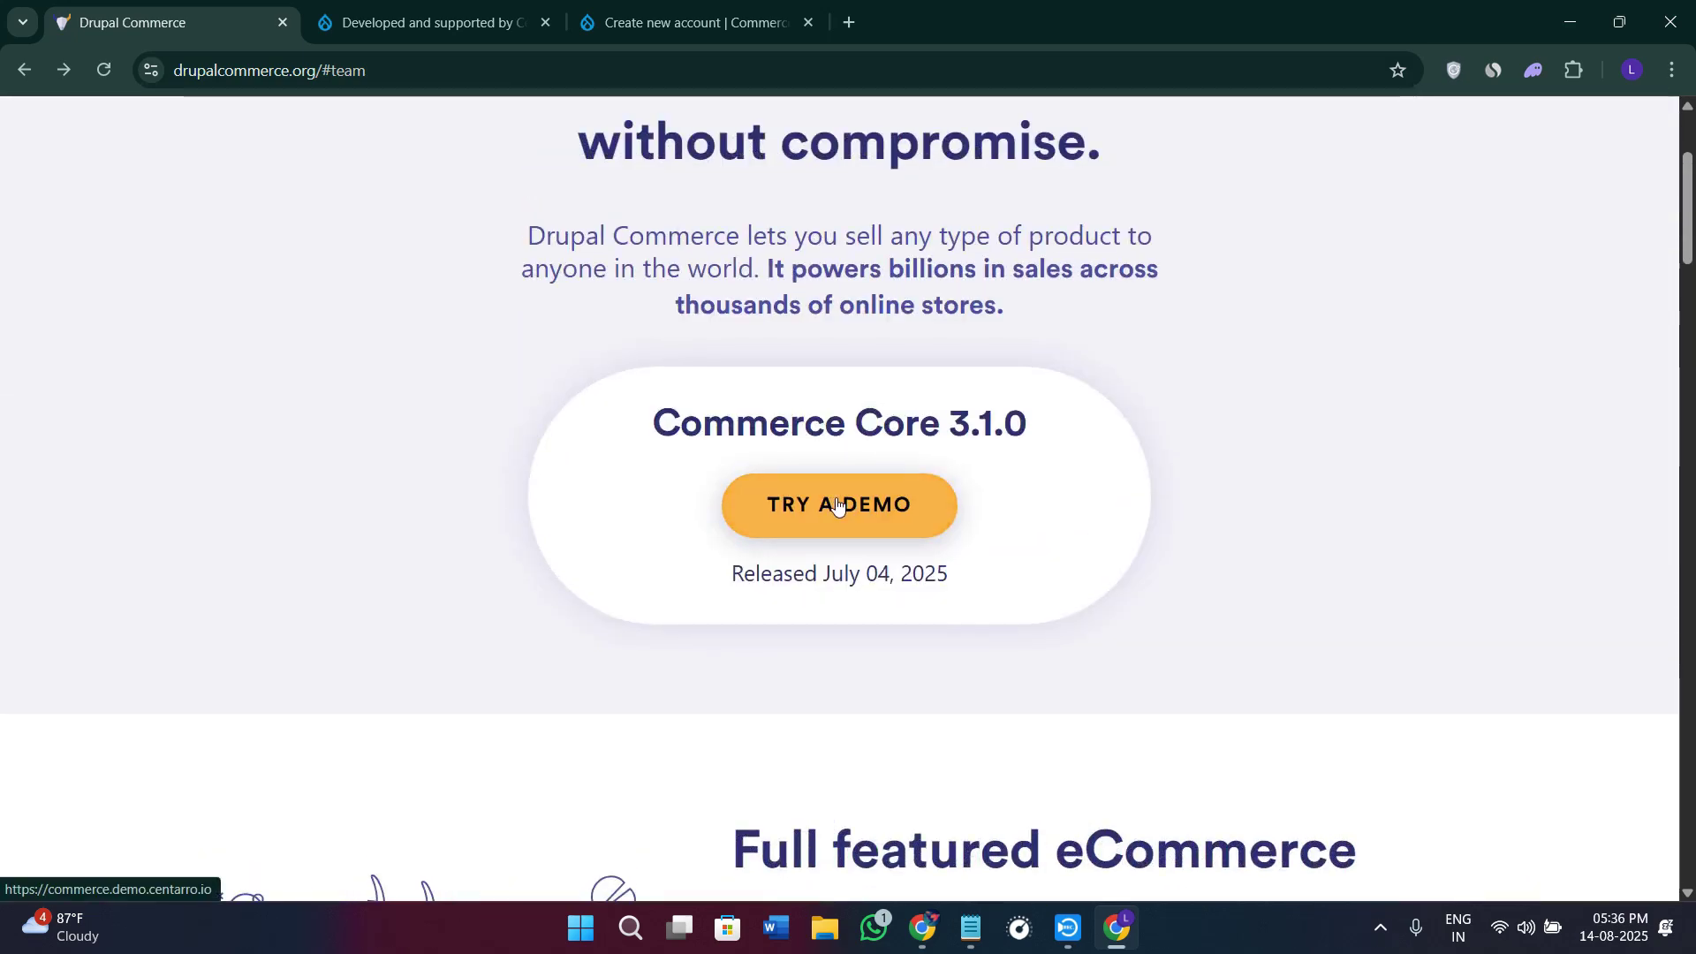
pyautogui.scroll(1, 836, 505)
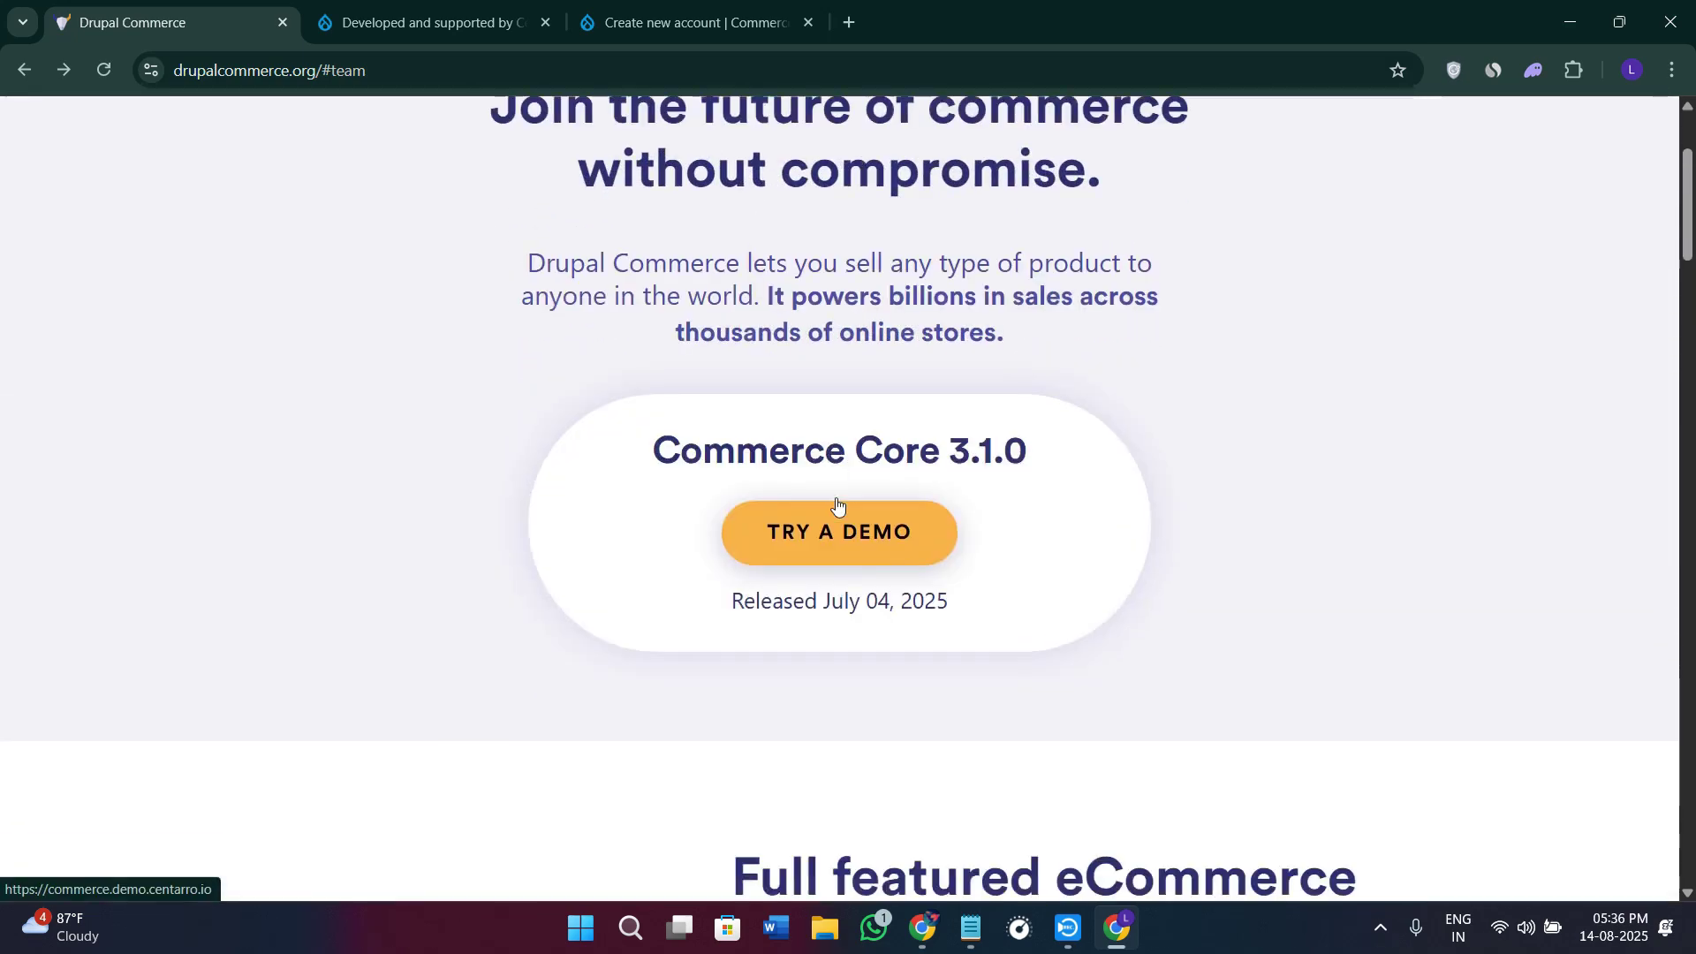
pyautogui.scroll(1, 841, 491)
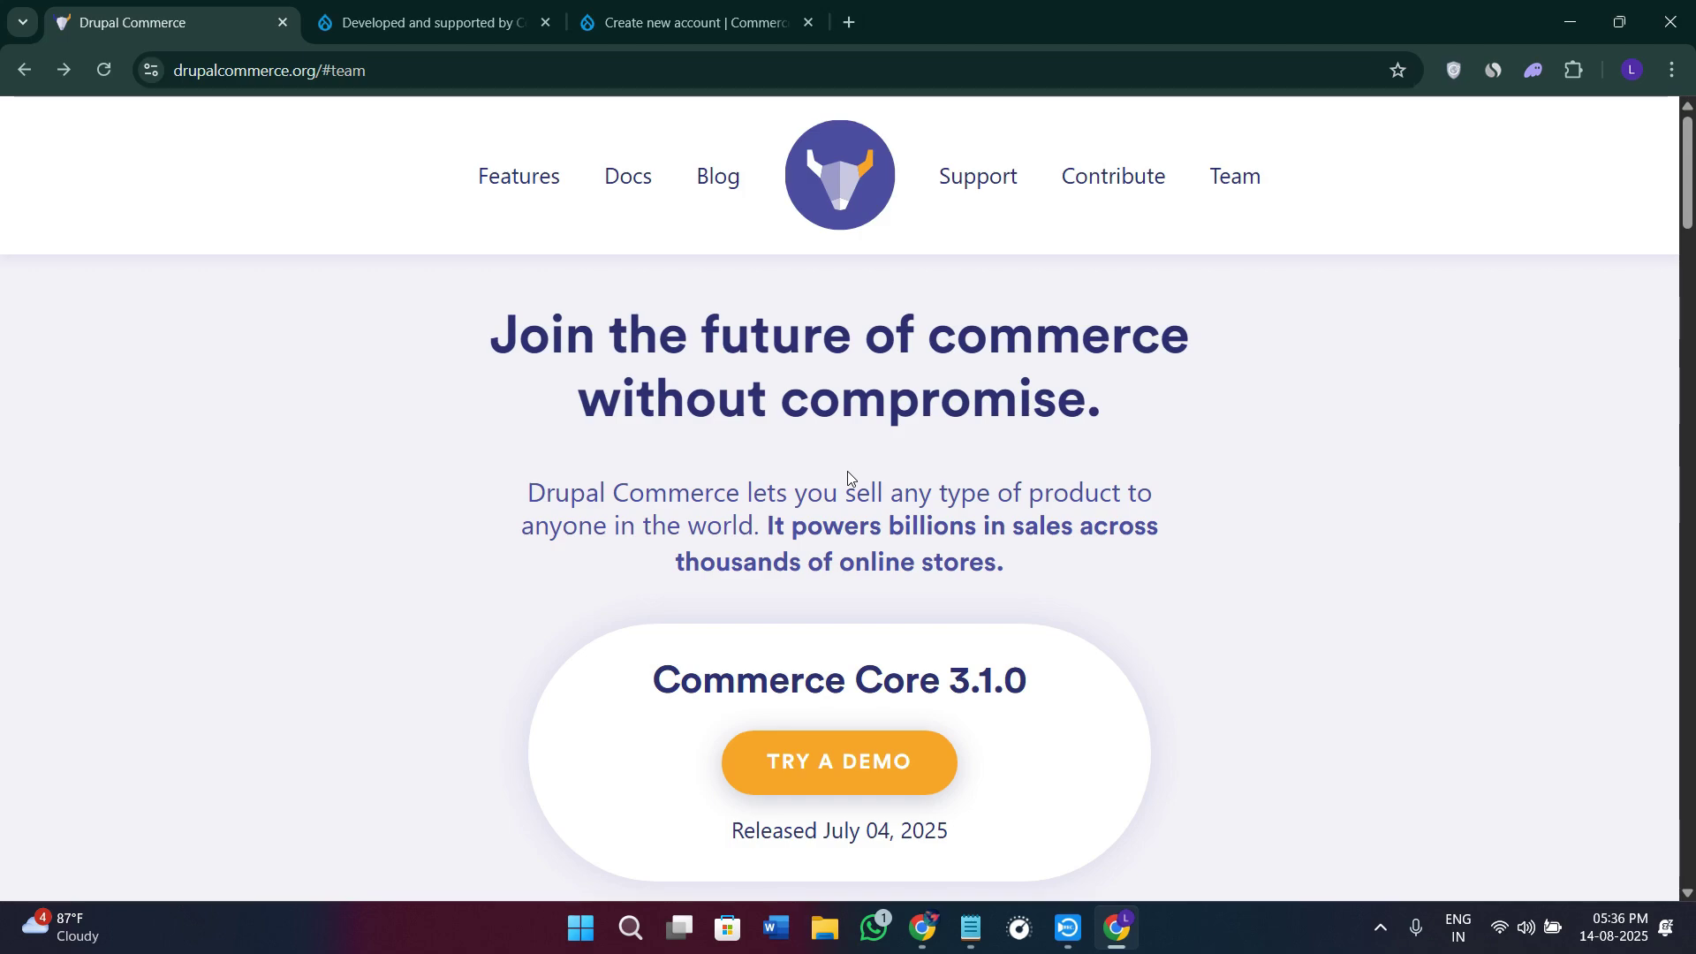
pyautogui.scroll(-1, 927, 486)
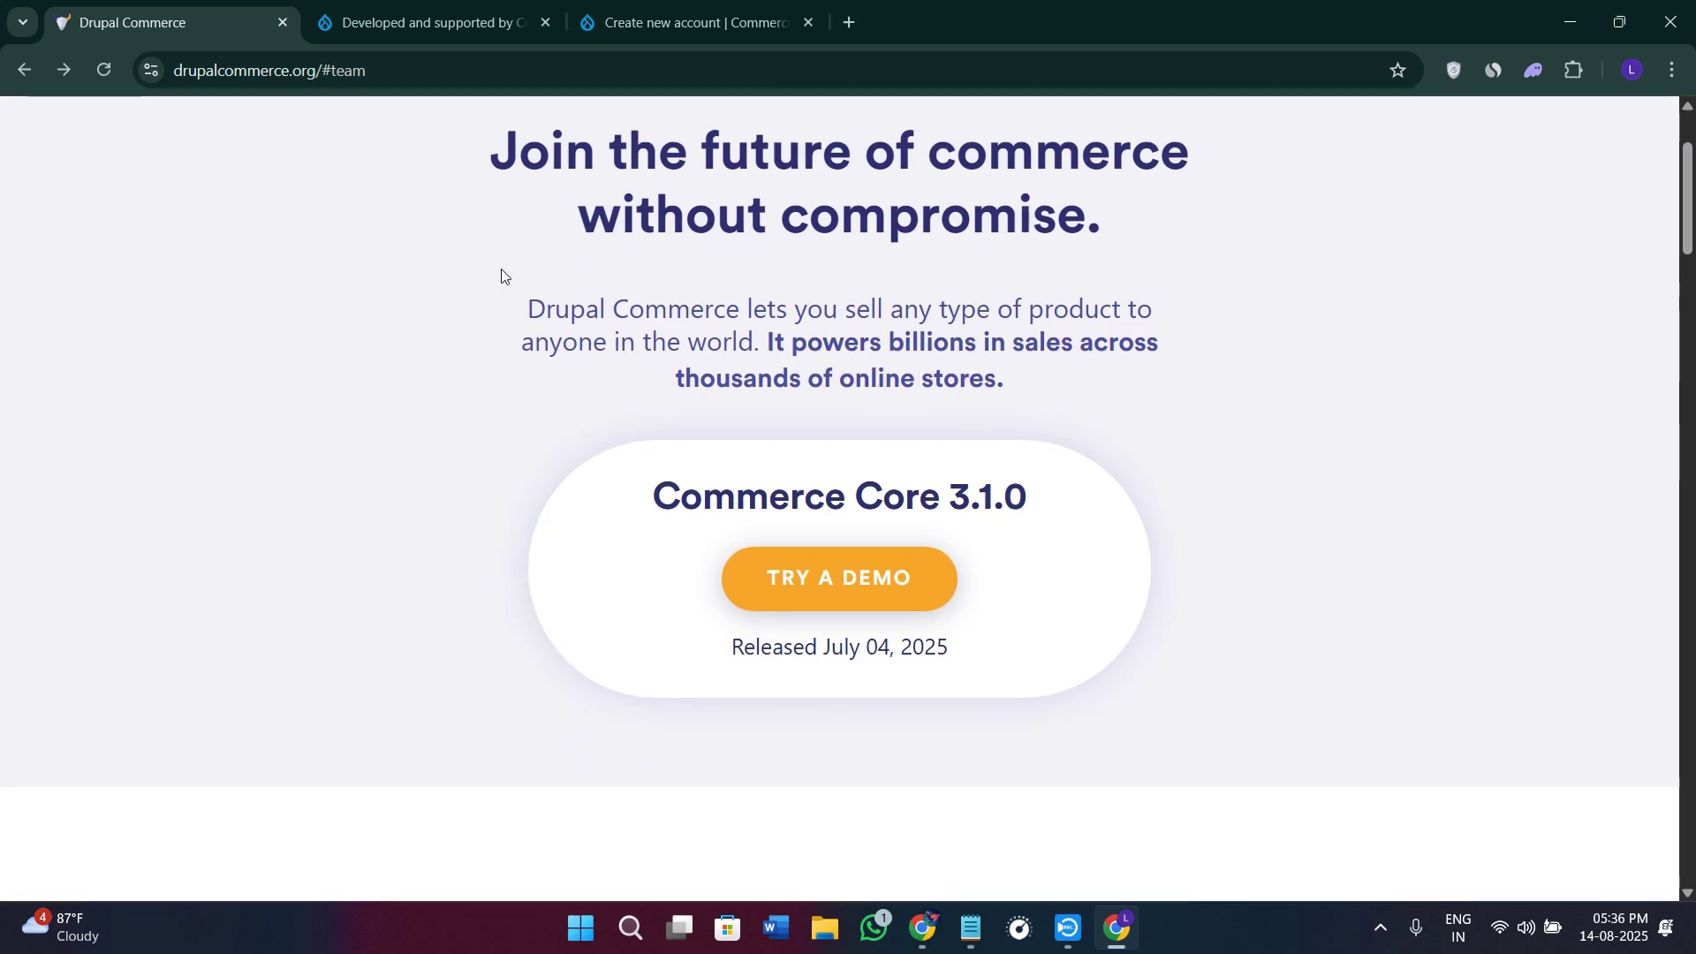
# - Return to the Belgrade demo store tab and browse down to its footer
pyautogui.click(450, 27)
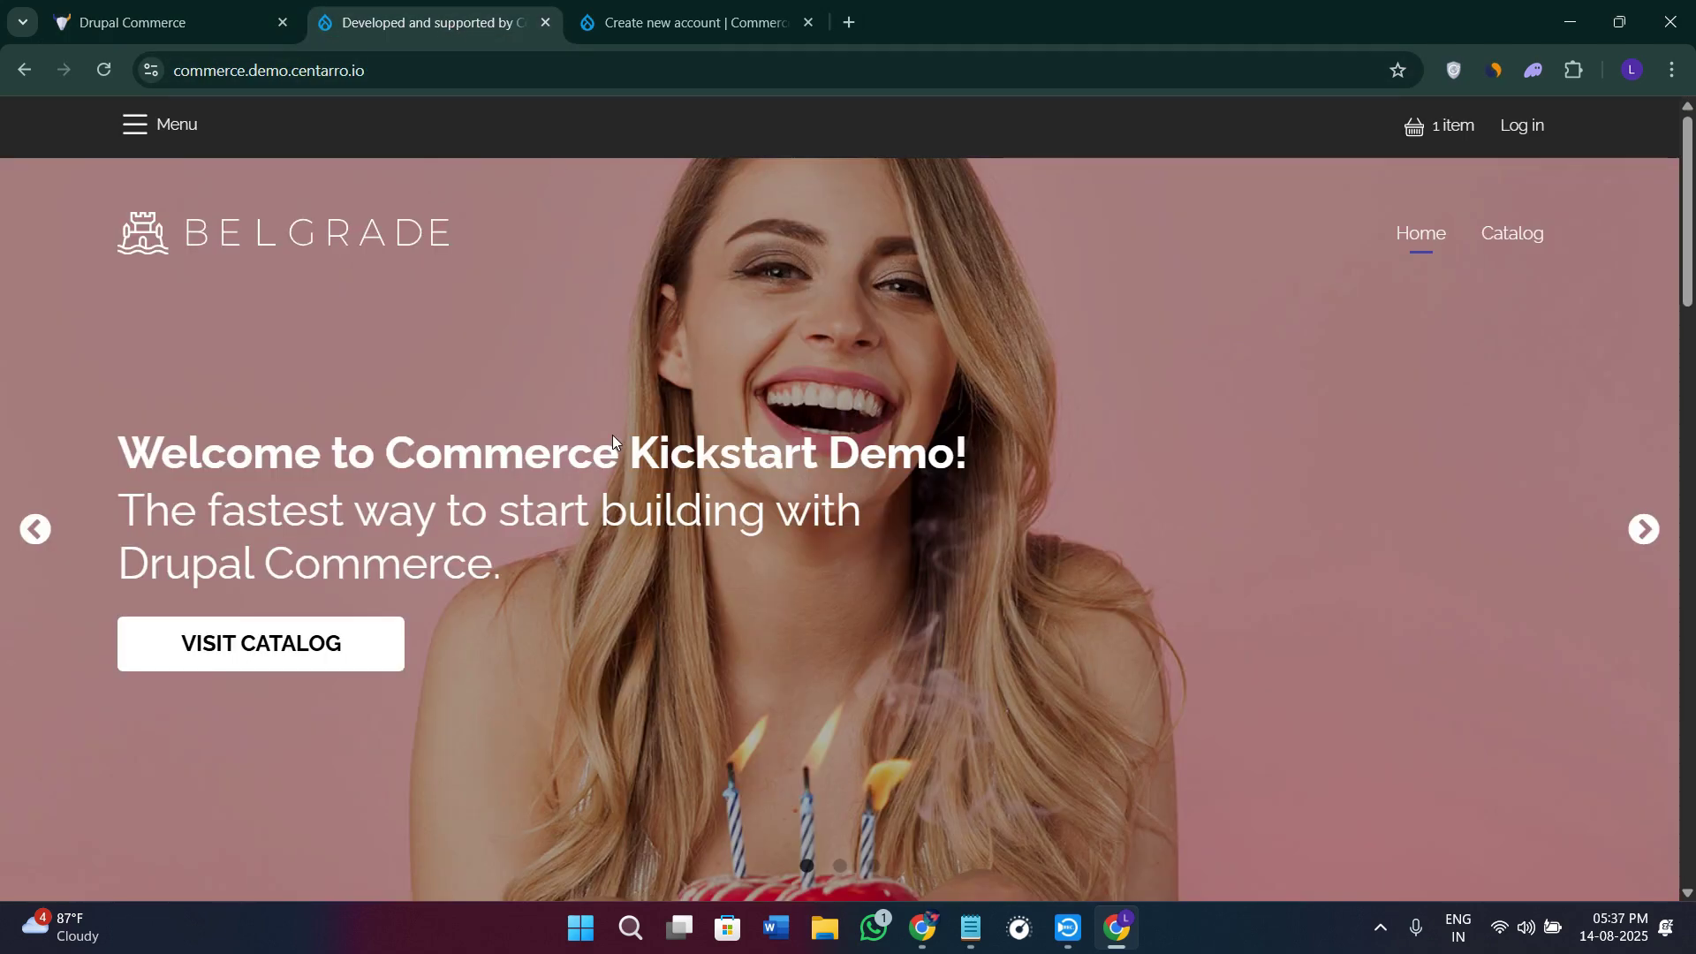
pyautogui.scroll(-1, 615, 438)
pyautogui.scroll(-2, 620, 437)
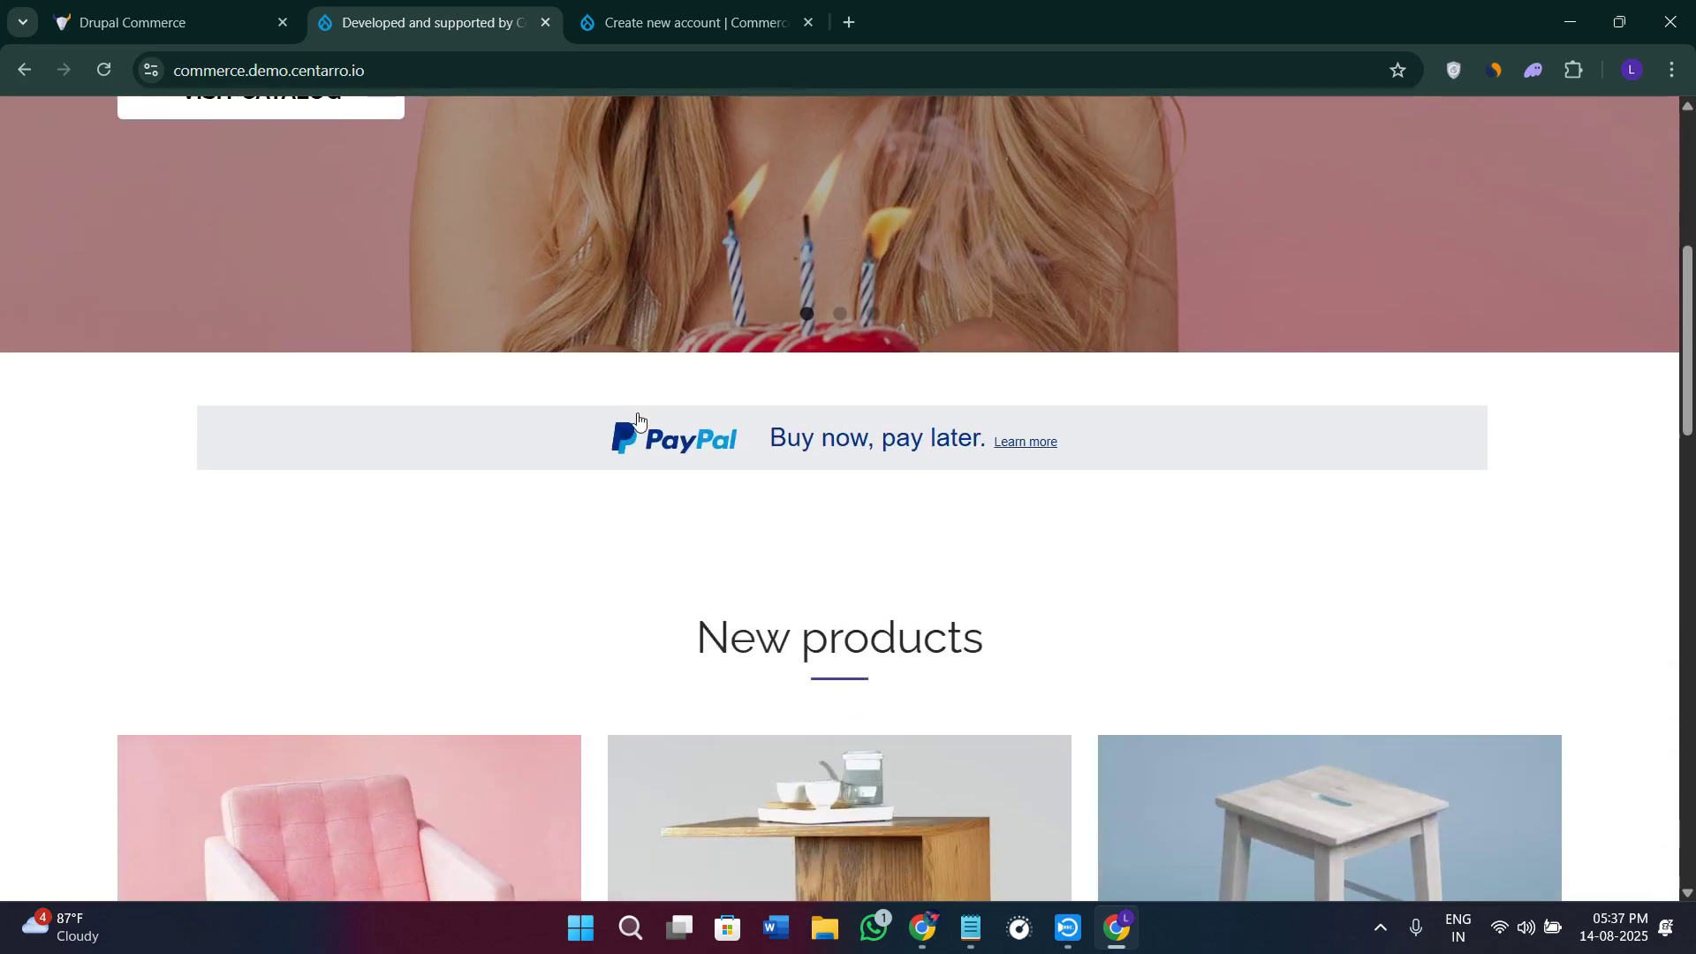
pyautogui.scroll(-2, 638, 420)
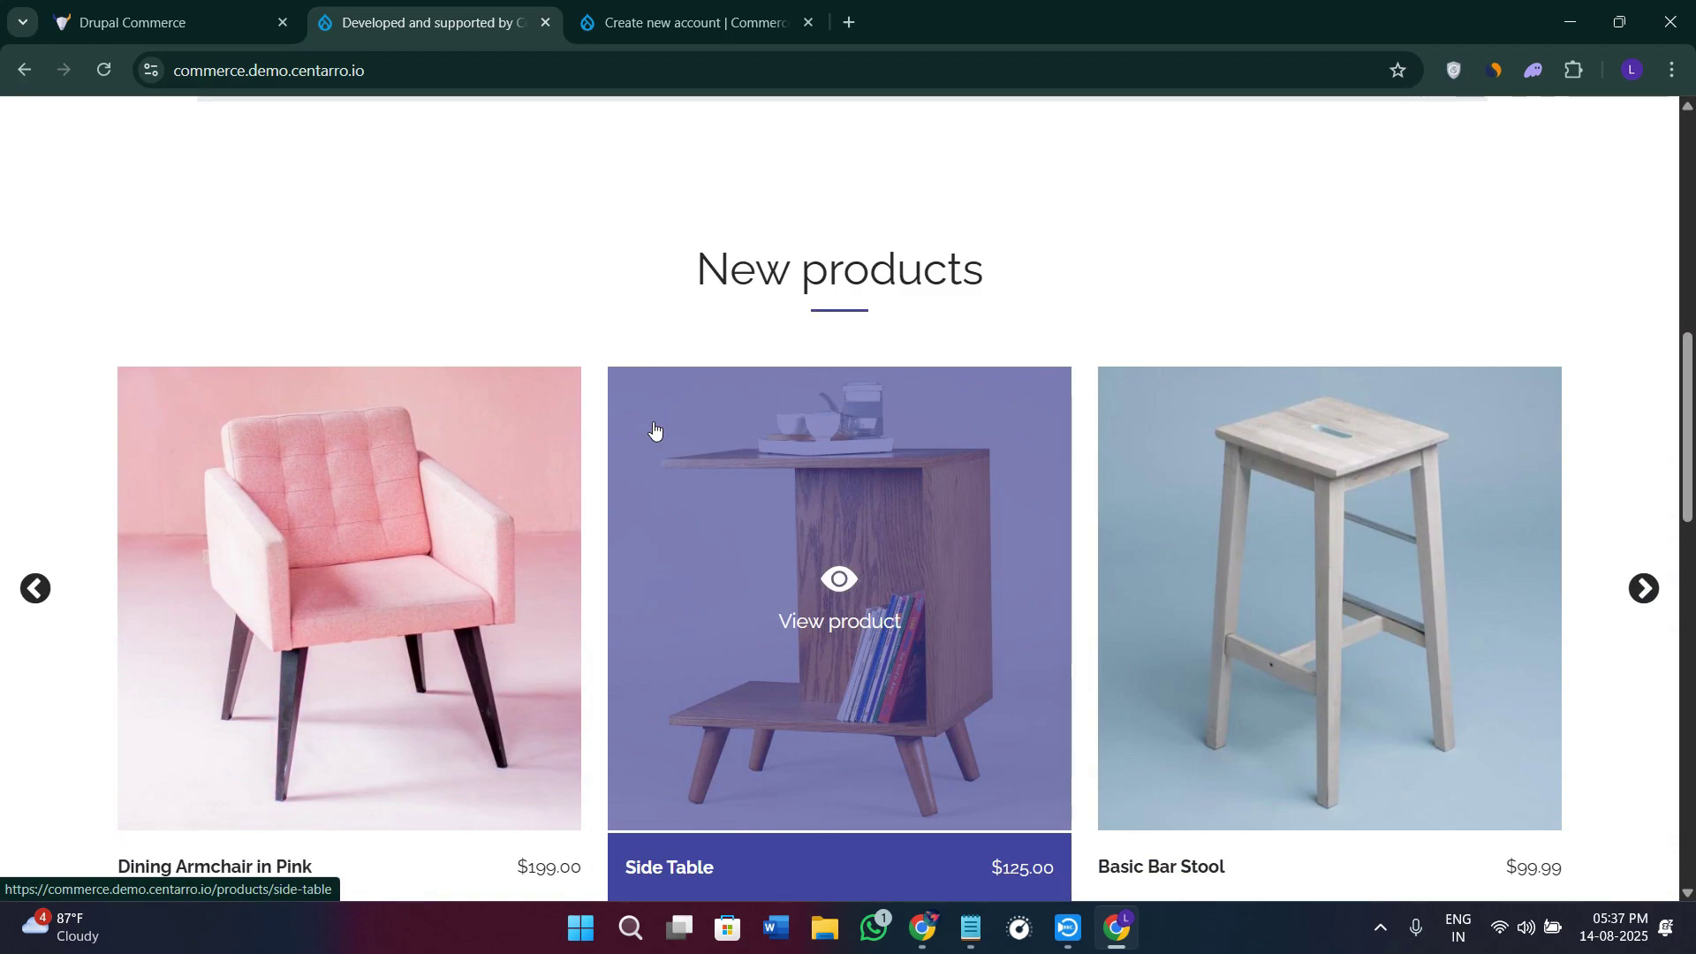
pyautogui.scroll(-1, 662, 512)
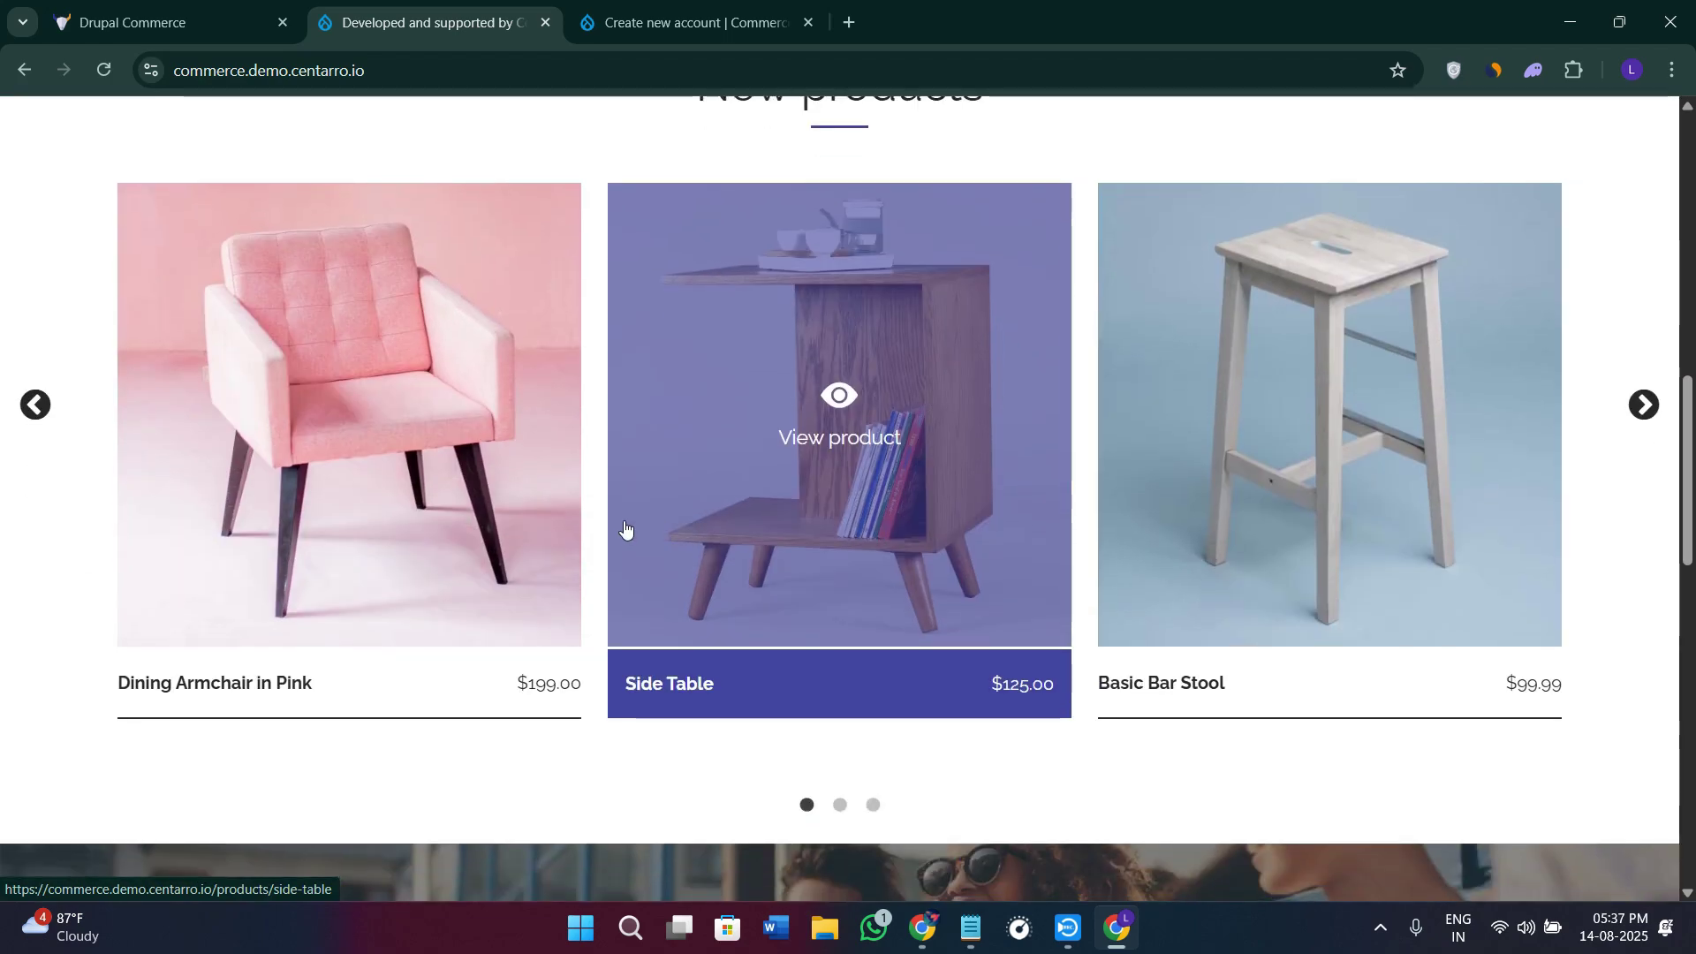
pyautogui.scroll(-2, 800, 579)
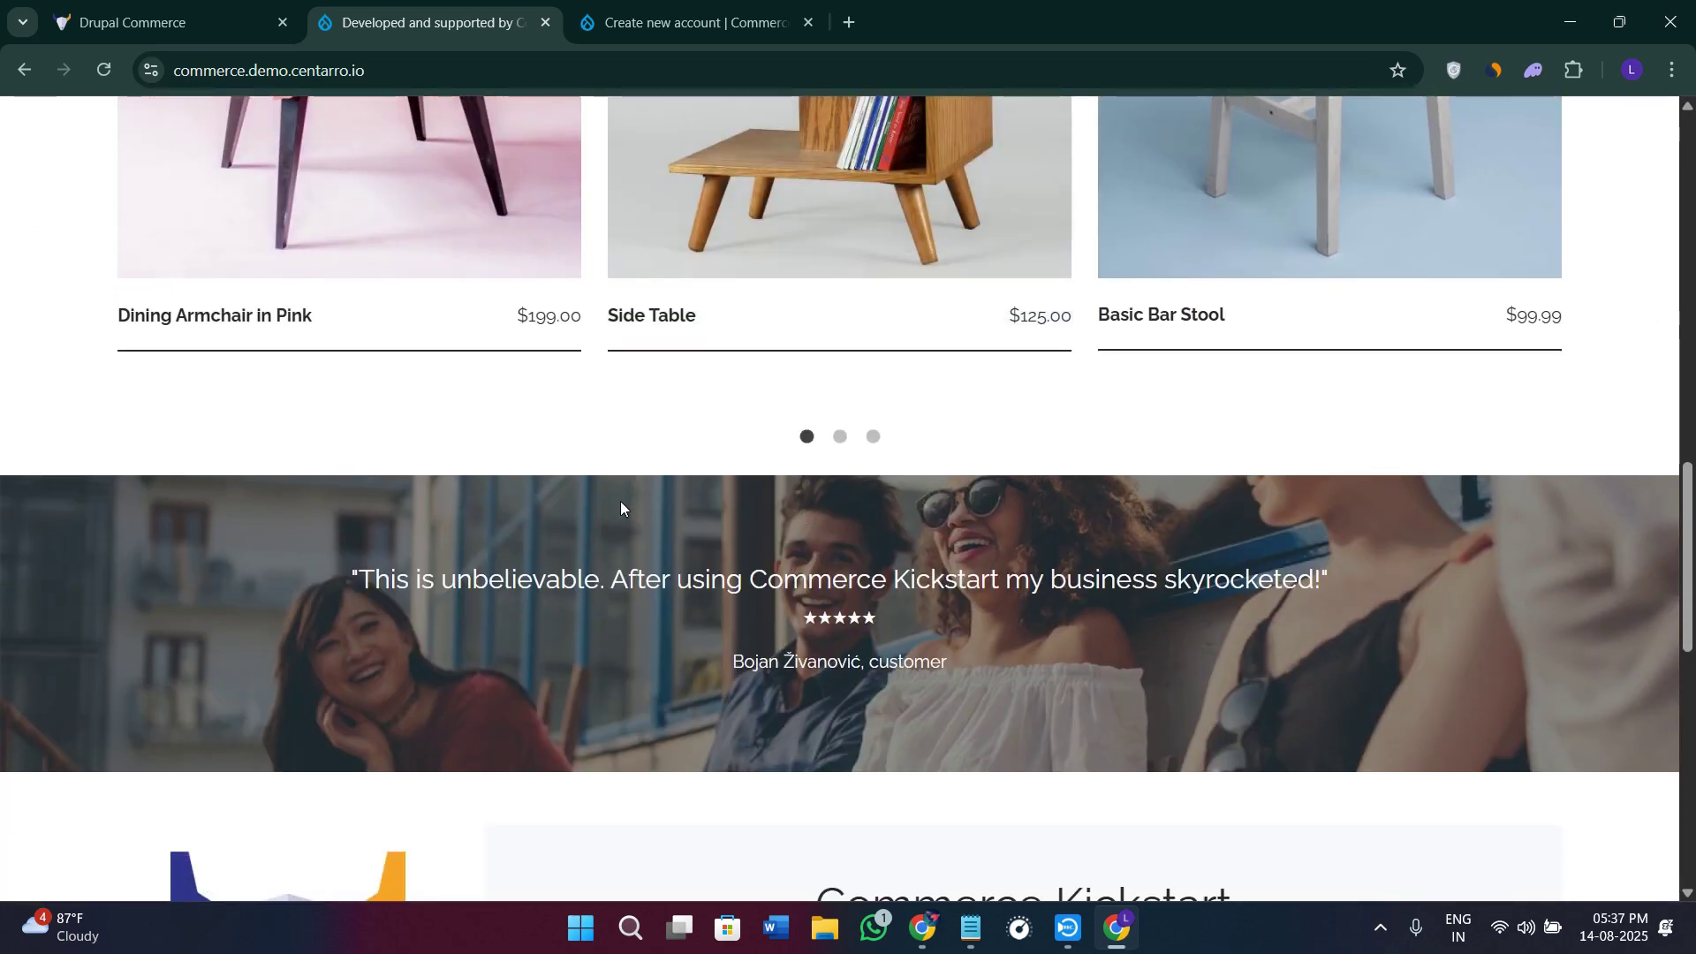
pyautogui.scroll(-1, 621, 502)
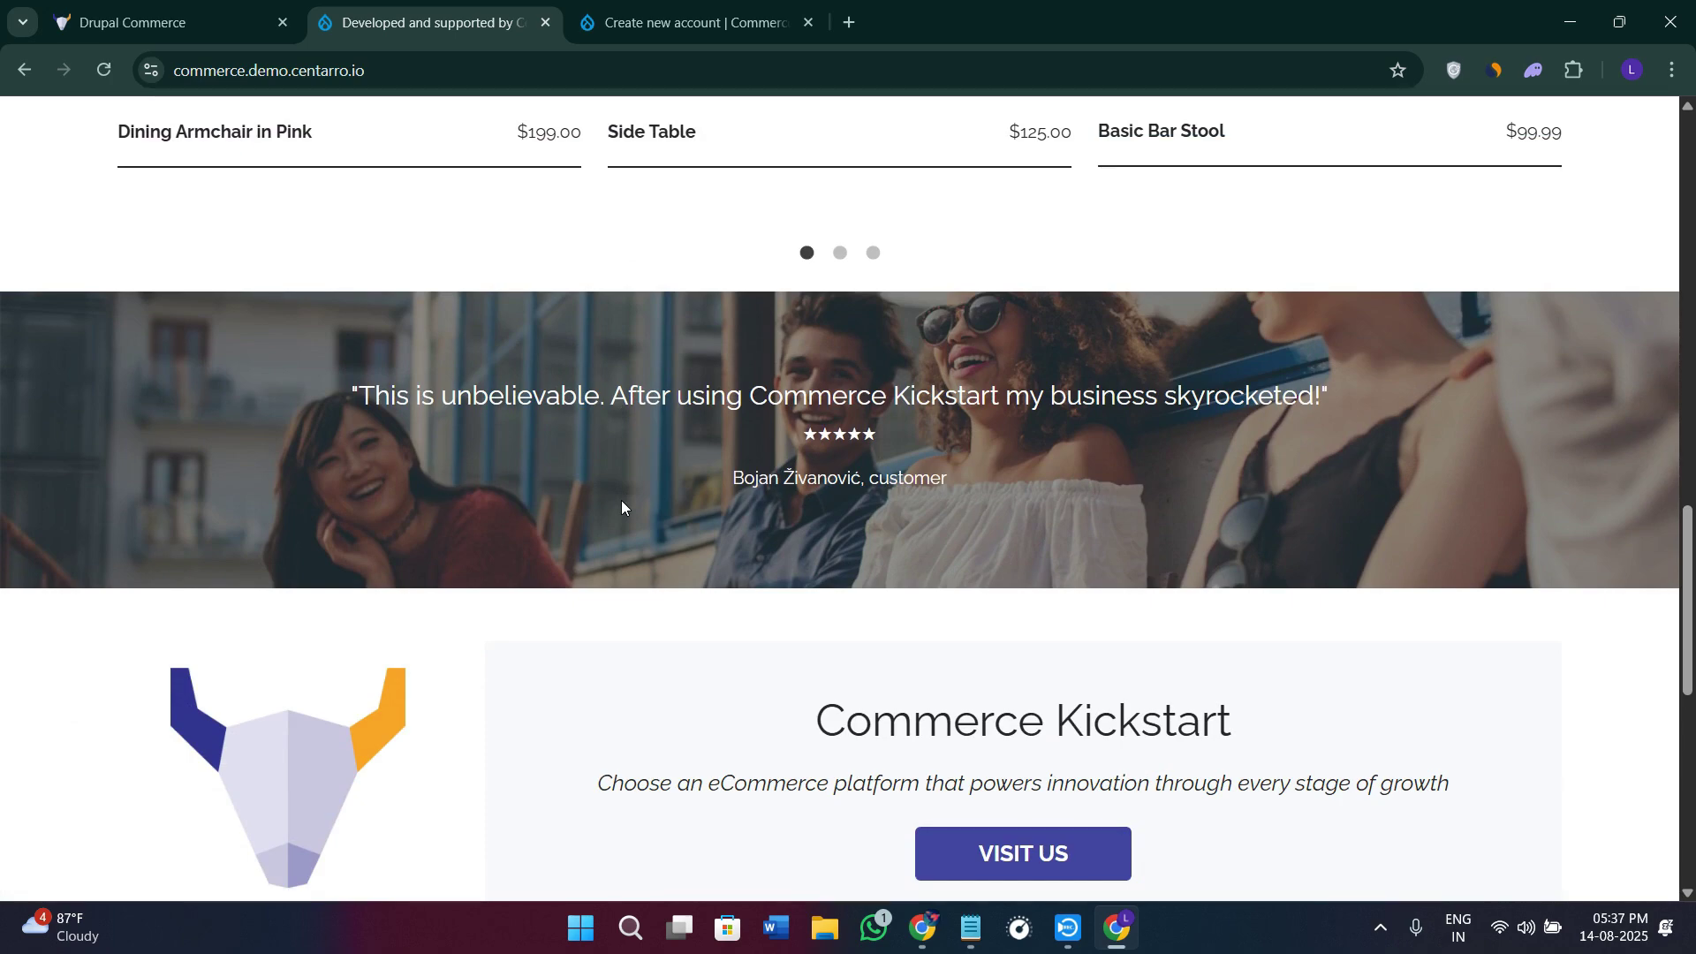
pyautogui.scroll(-3, 622, 500)
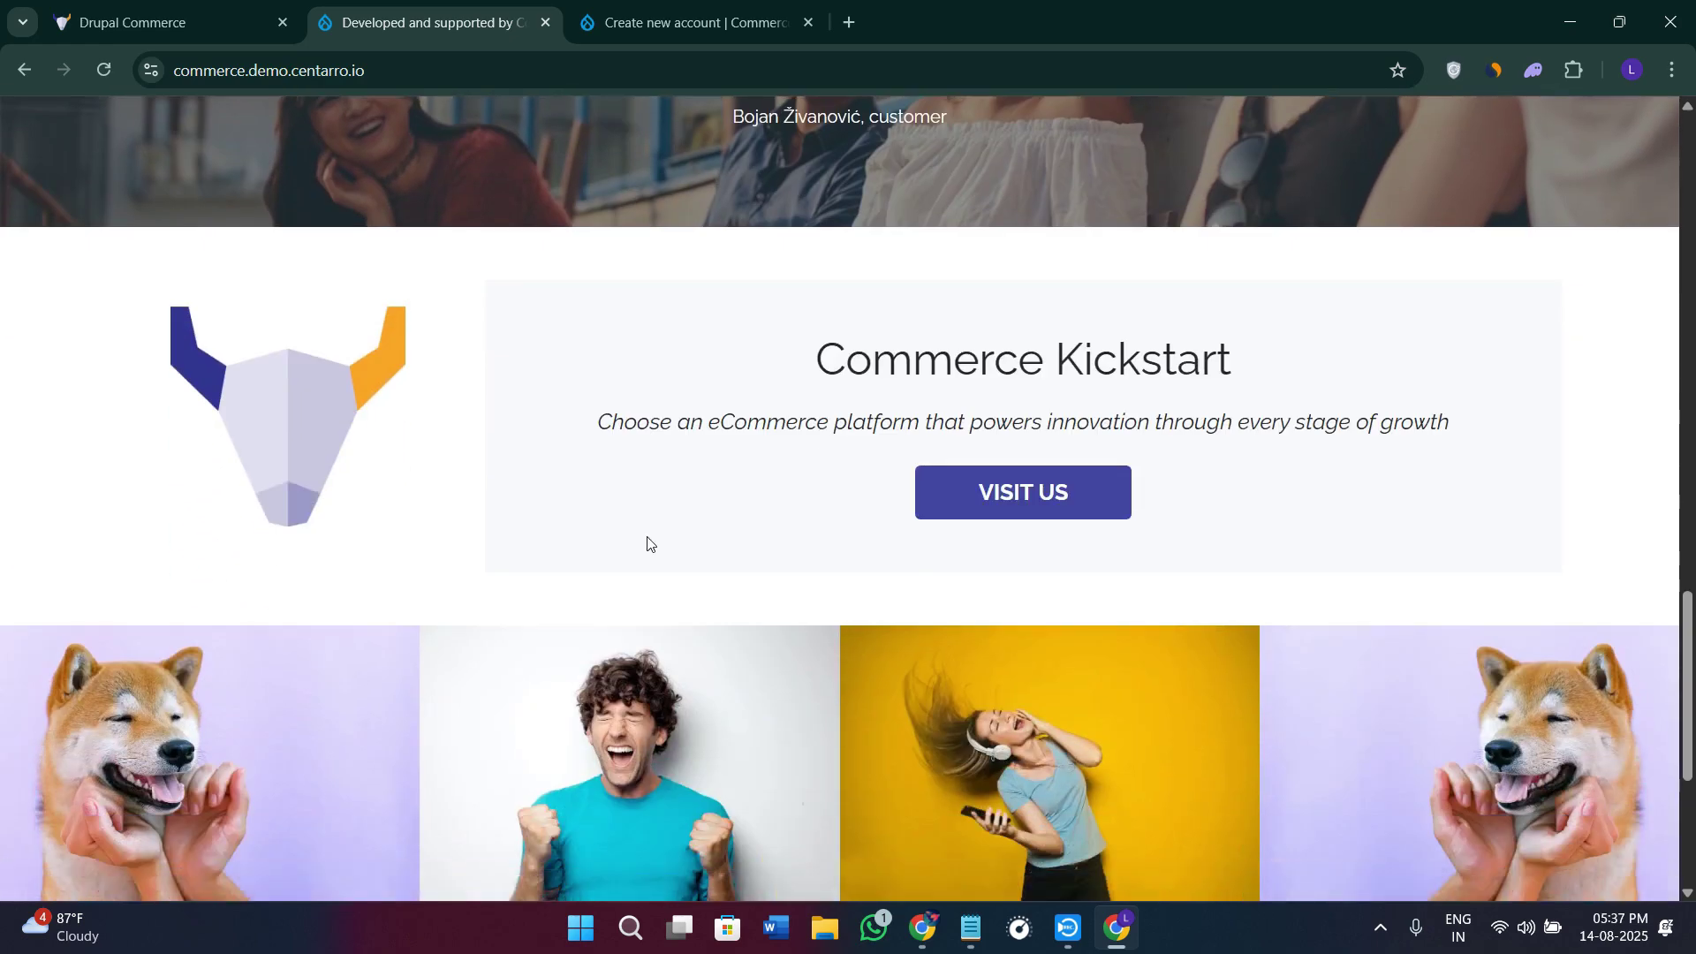
pyautogui.scroll(-3, 699, 497)
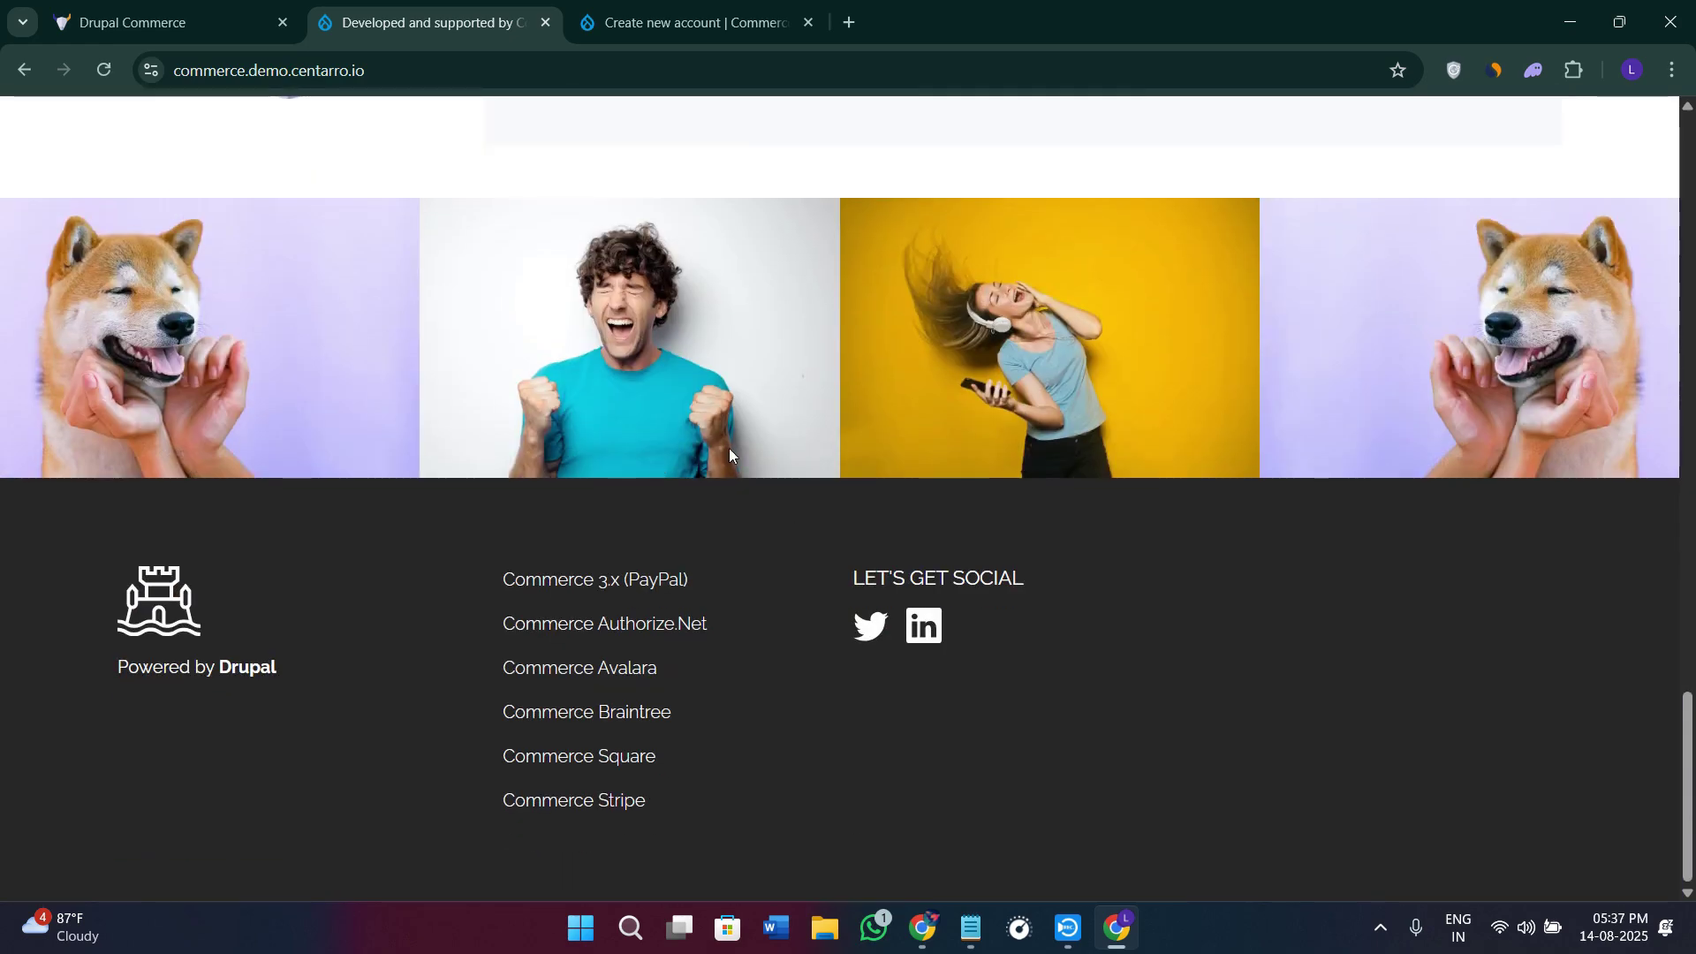